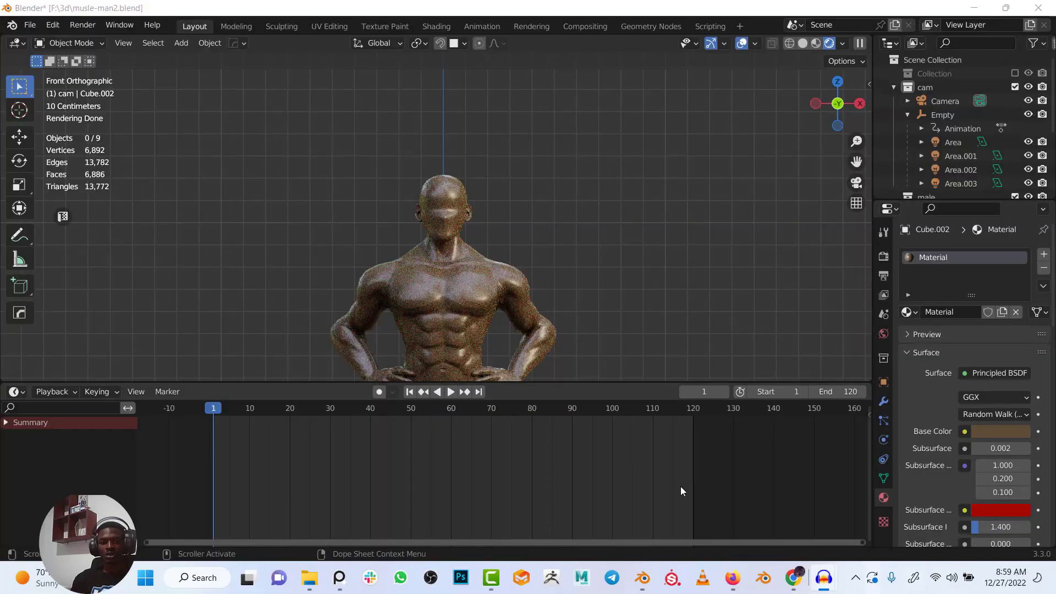
Make the dreadlocks tutorial fullscreen and skip ahead to about 13:13, the hair shader section
scroll(544, 330, "down", 5)
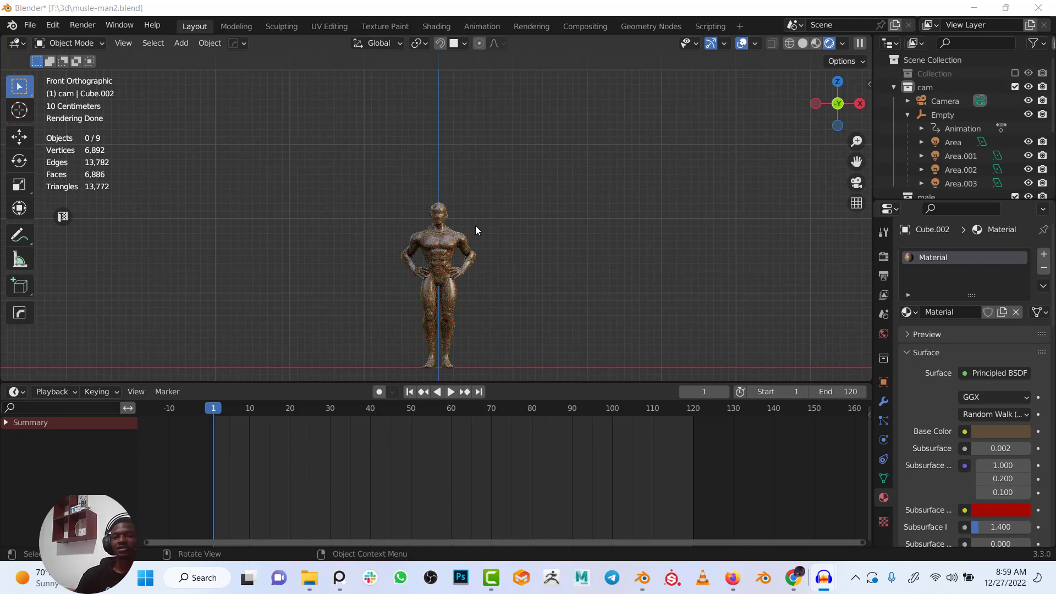
scroll(476, 225, "up", 5)
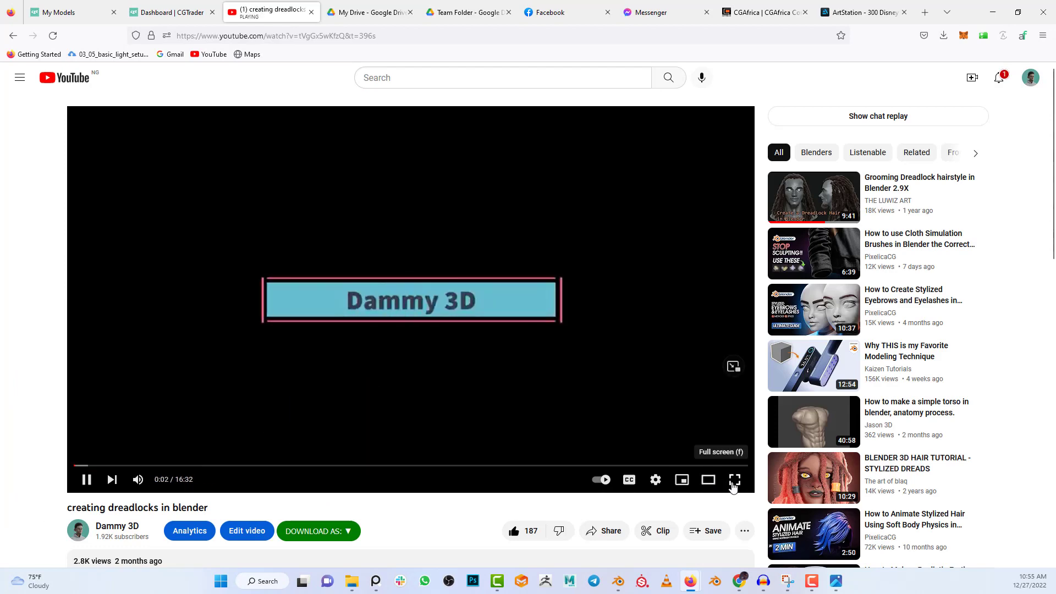
left_click(734, 480)
left_click(997, 578)
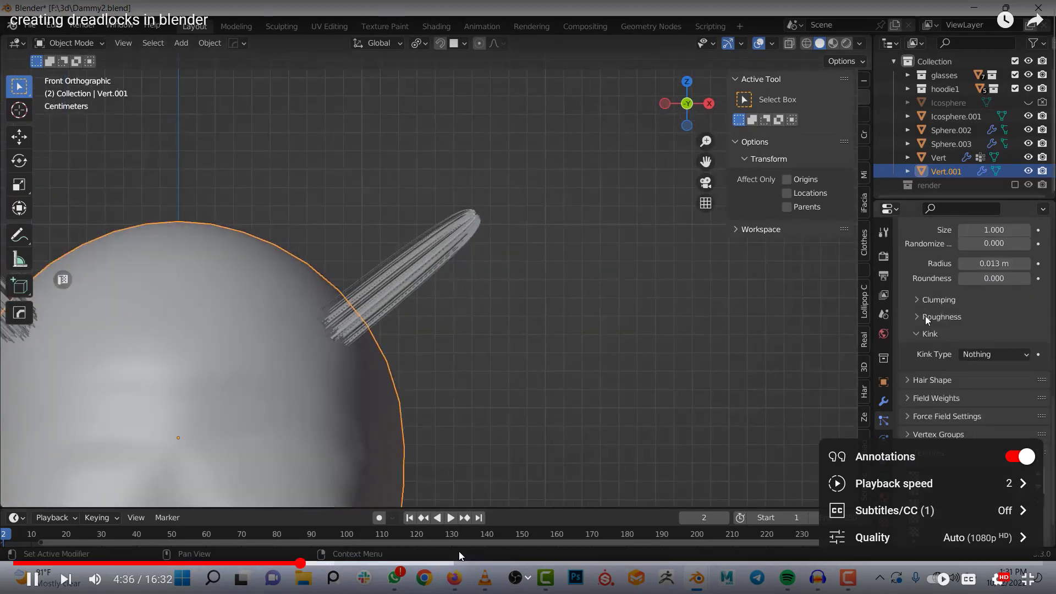
left_click(461, 557)
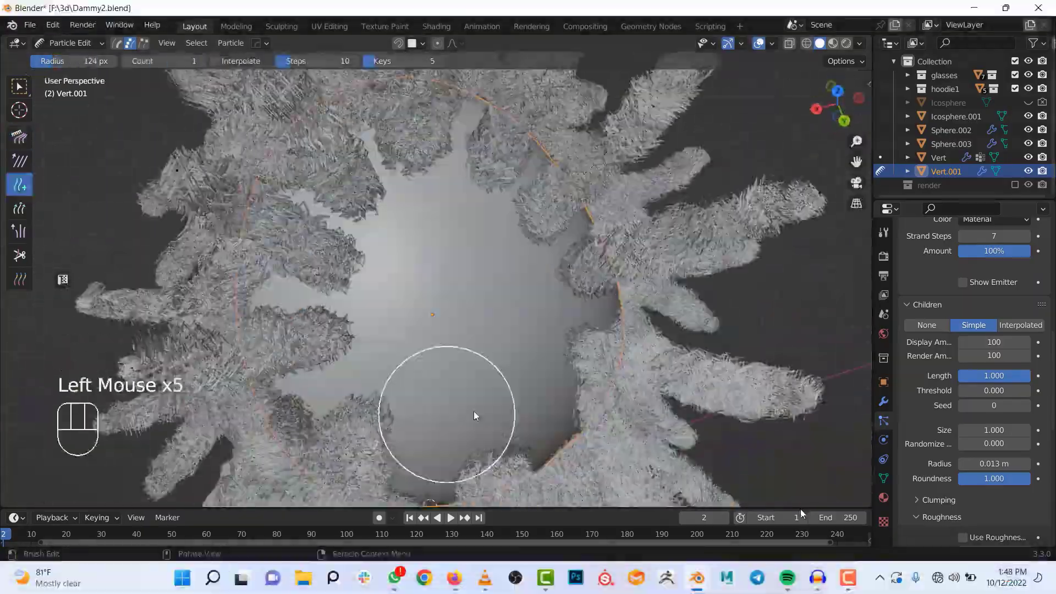
left_click_drag(801, 563, 836, 565)
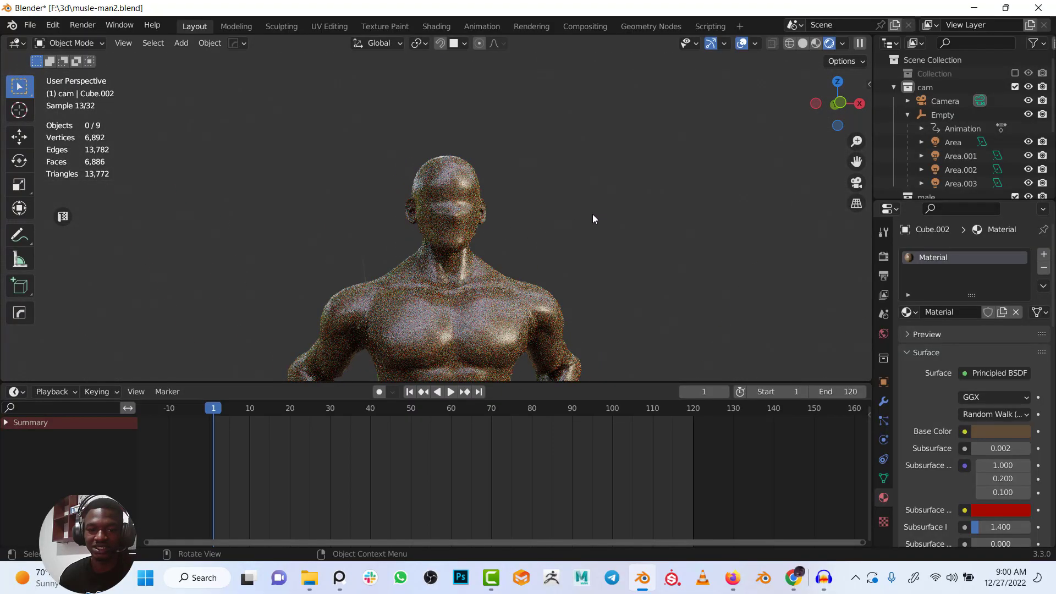
Switch to Material Preview shading, view the figure from the front and play the head-turn animation
middle_click_drag(593, 219, 610, 208)
left_click(814, 44)
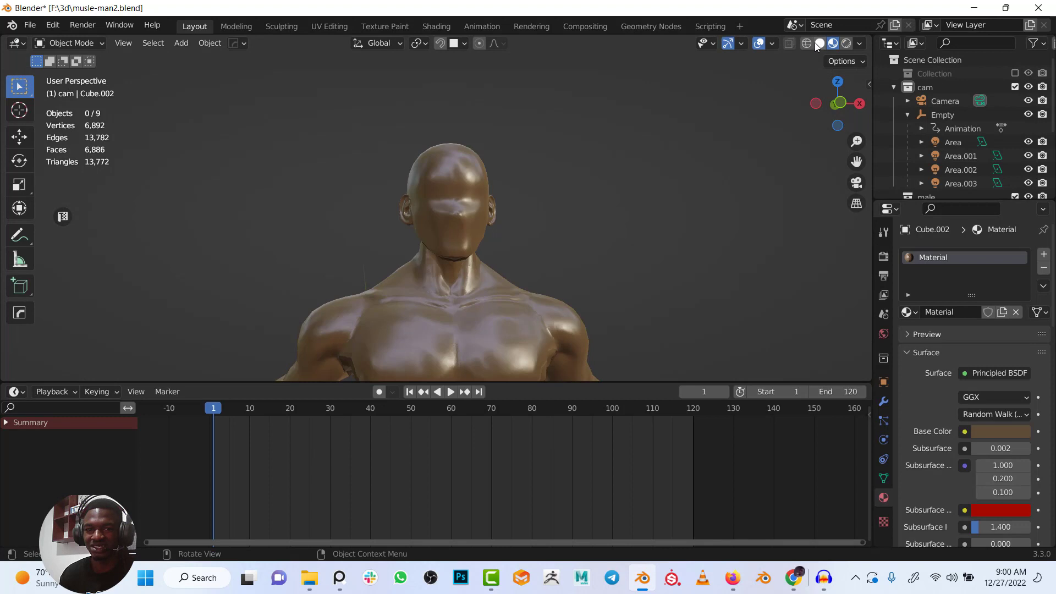
scroll(536, 220, "down", 5)
middle_click_drag(523, 244, 499, 205, "shift")
scroll(525, 206, "up", 3)
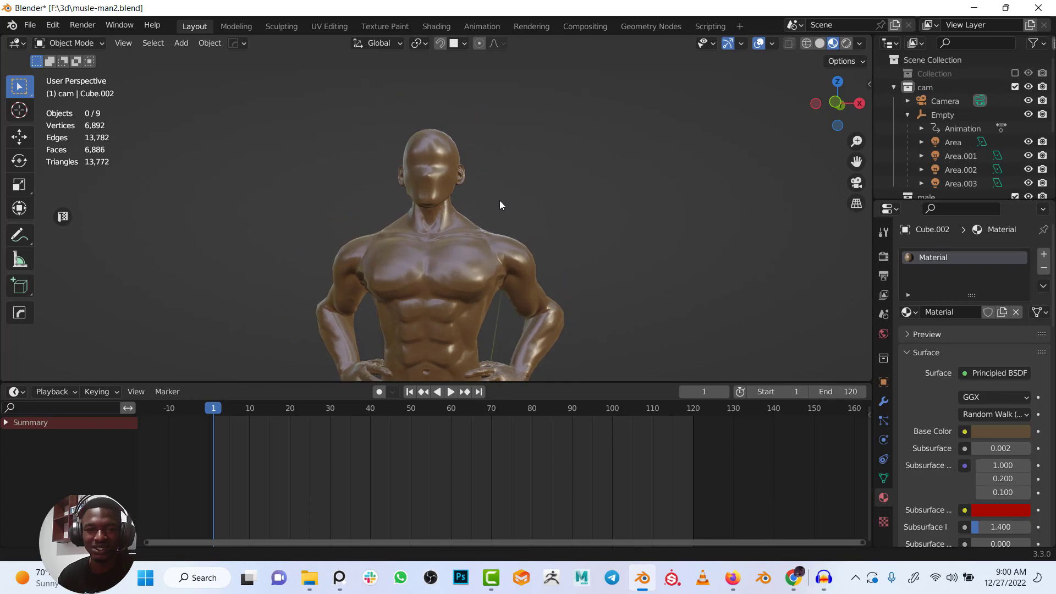
key("KP_1")
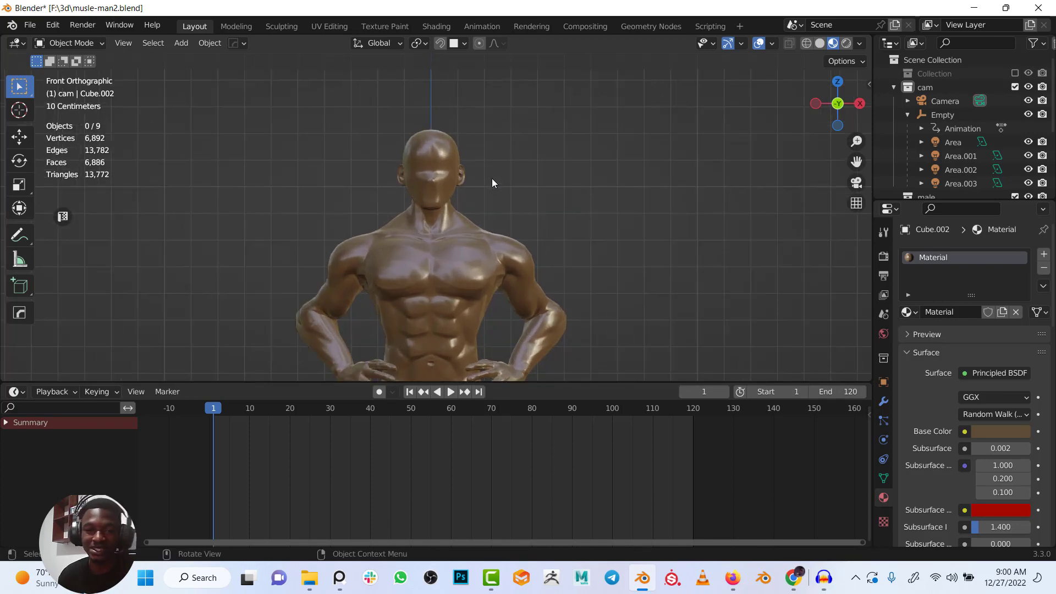
key("space")
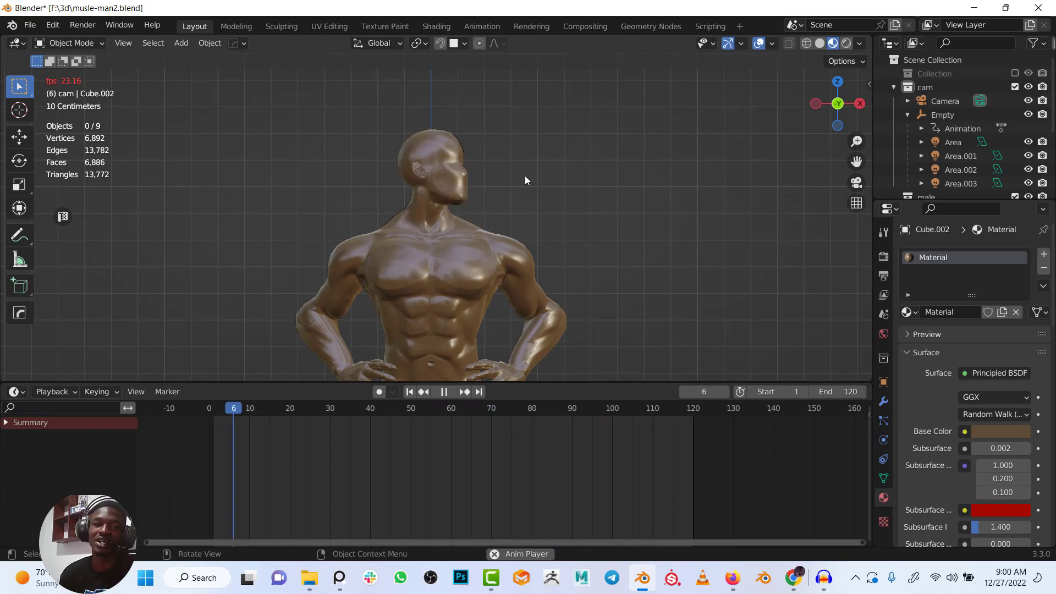
key("Escape")
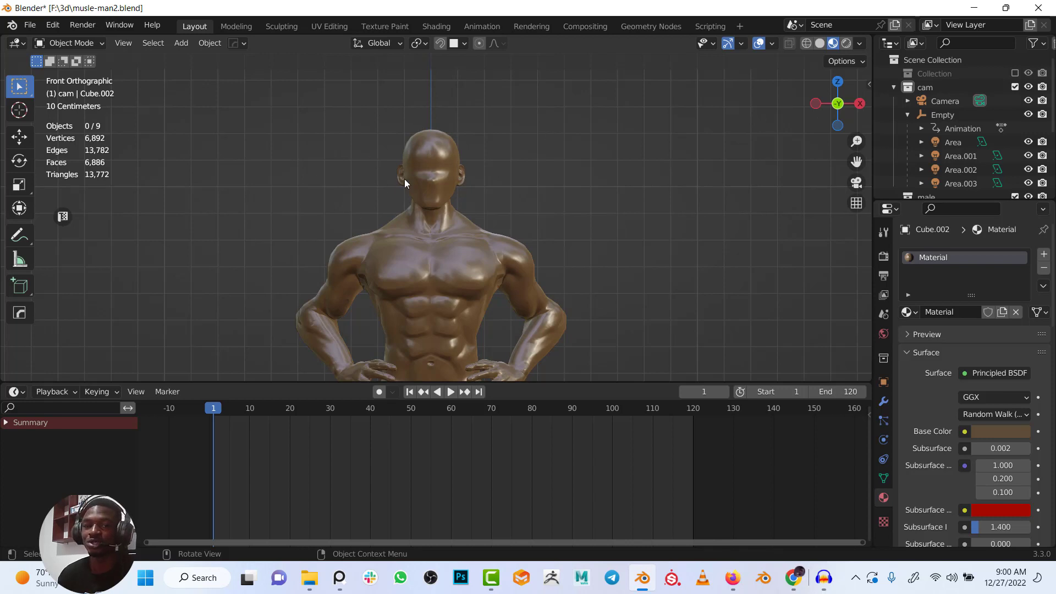
From the right side view, select the head object Cube.002 and enter Edit Mode
scroll(384, 170, "up", 3)
middle_click_drag(384, 169, 458, 275, "shift")
scroll(468, 248, "up", 2)
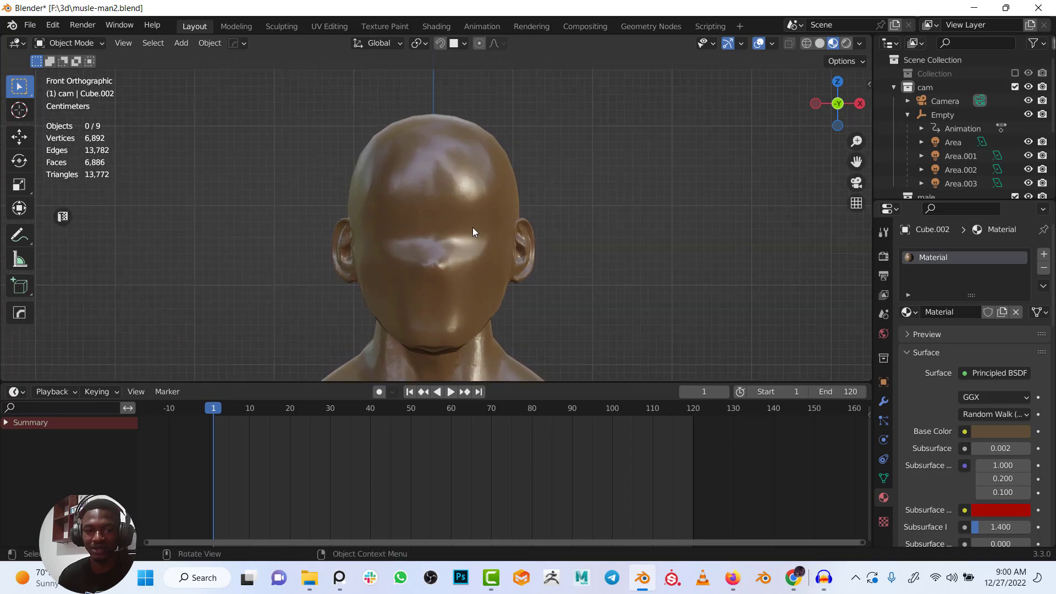
scroll(497, 189, "down", 2)
key("KP_3")
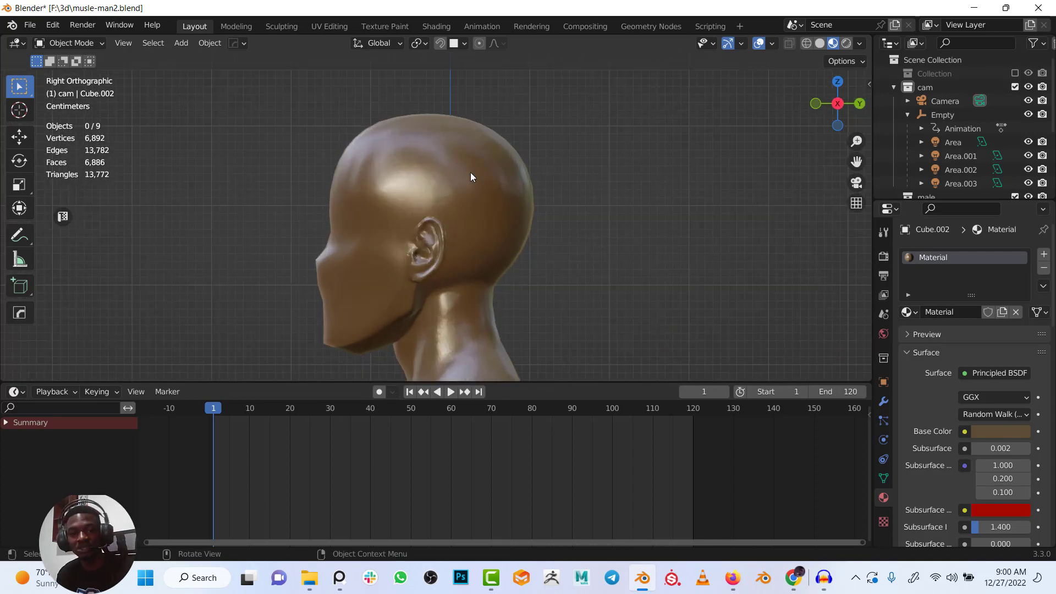
scroll(470, 173, "up", 3)
left_click(468, 166)
scroll(471, 168, "up", 1)
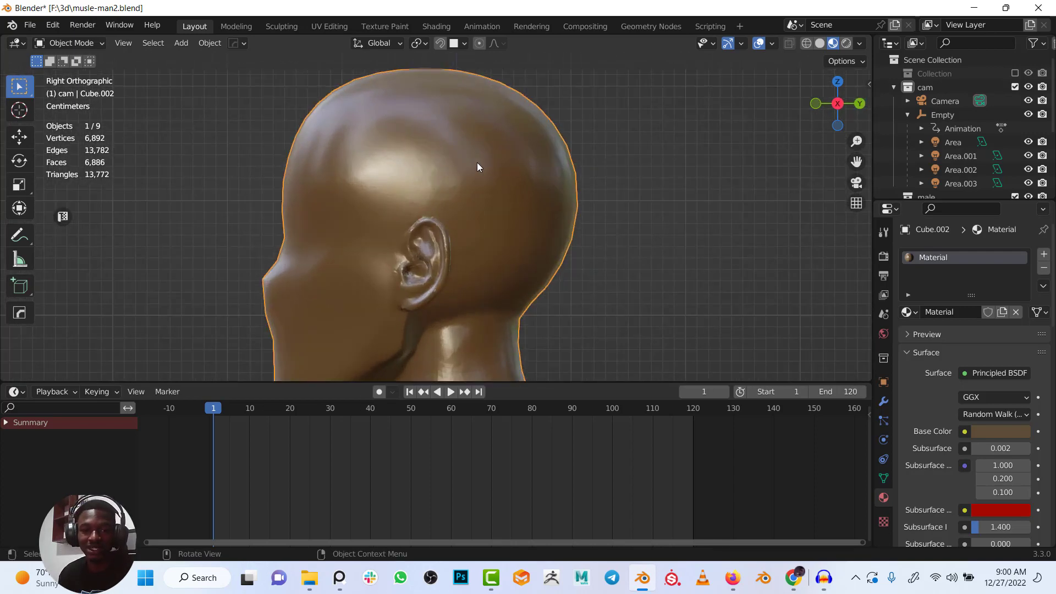
key("Tab")
scroll(476, 162, "down", 2)
scroll(413, 195, "up", 3)
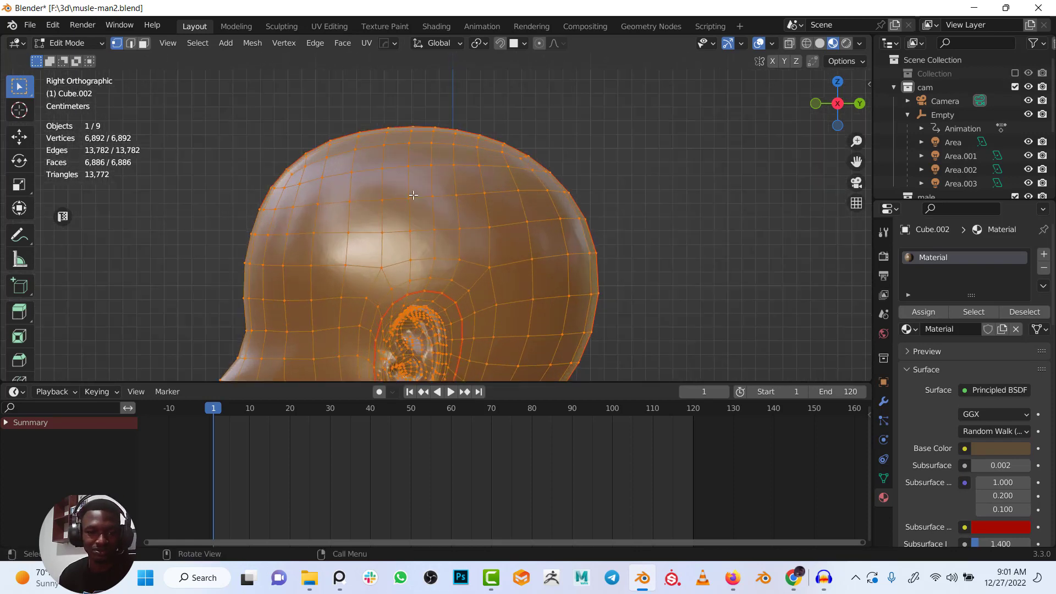
Deselect everything and, in X-ray, circle-select the faces across the top of the head
key("alt+a")
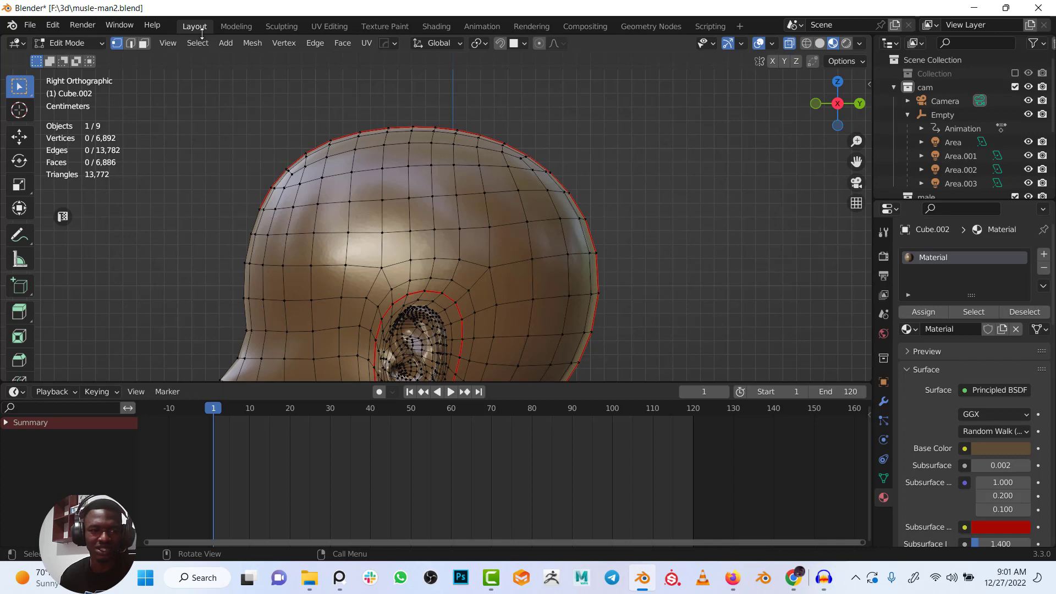
scroll(255, 90, "down", 2)
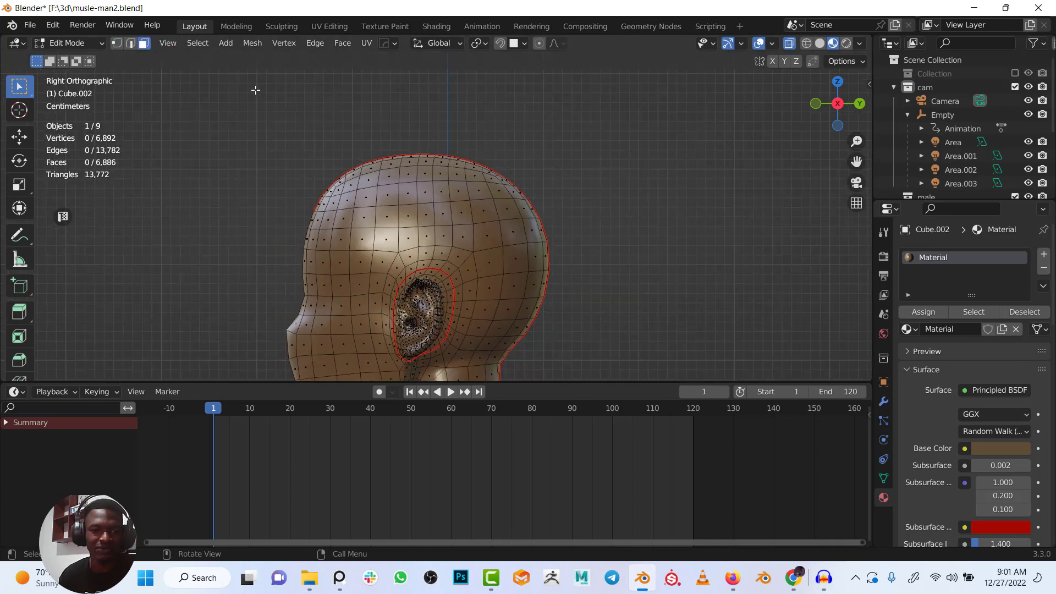
key("shift+z")
scroll(406, 123, "down", 1)
middle_click_drag(406, 122, 391, 127, "shift")
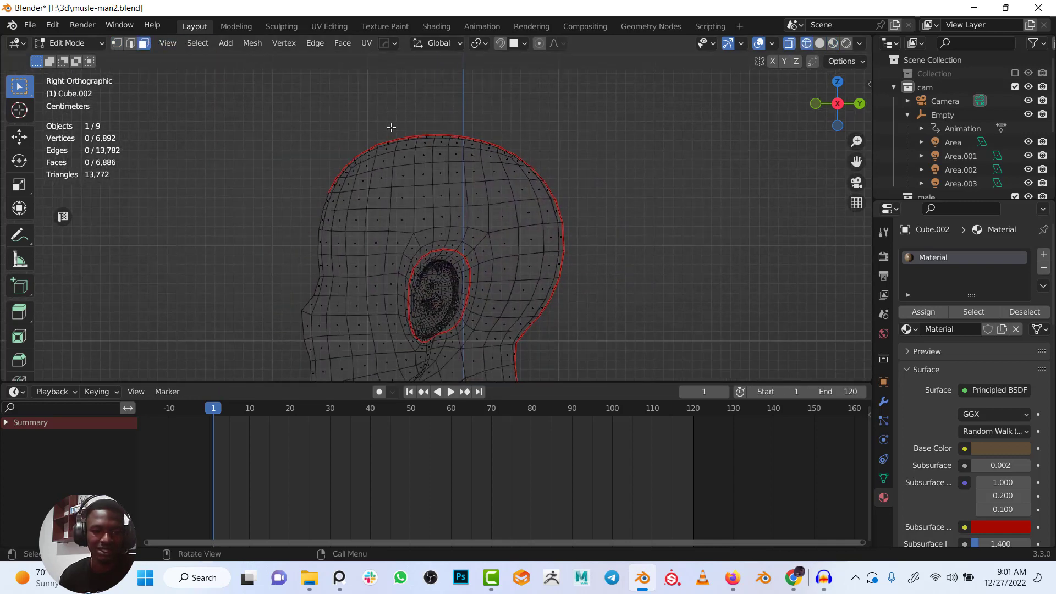
scroll(371, 127, "down", 5)
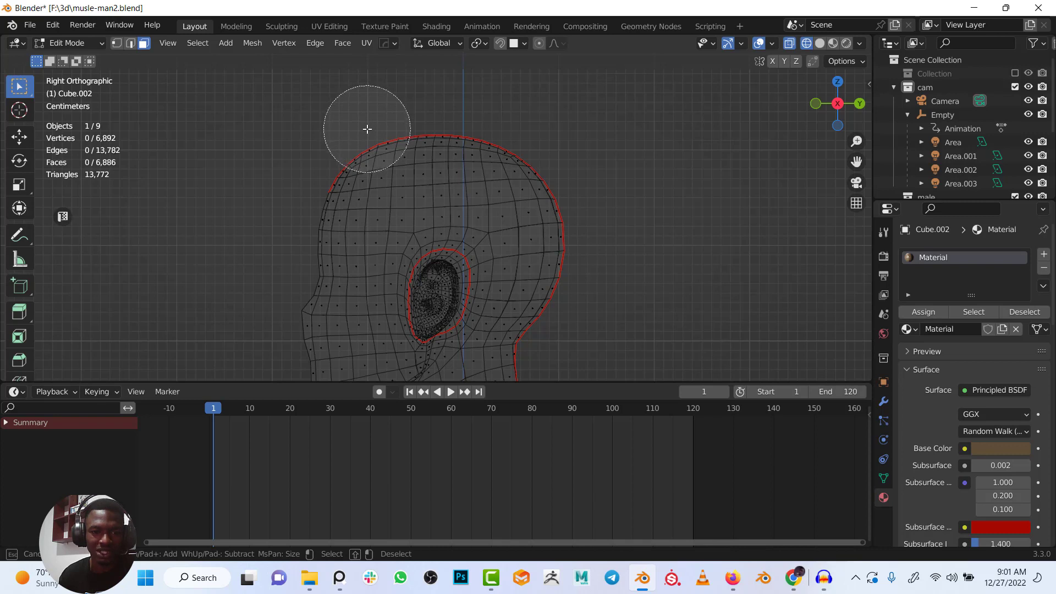
mouse_move(363, 134)
left_mouse_down()
mouse_move(401, 167)
mouse_move(401, 188)
mouse_move(495, 227)
mouse_move(526, 297)
mouse_move(536, 291)
mouse_move(572, 248)
mouse_move(535, 188)
mouse_move(442, 146)
left_mouse_up()
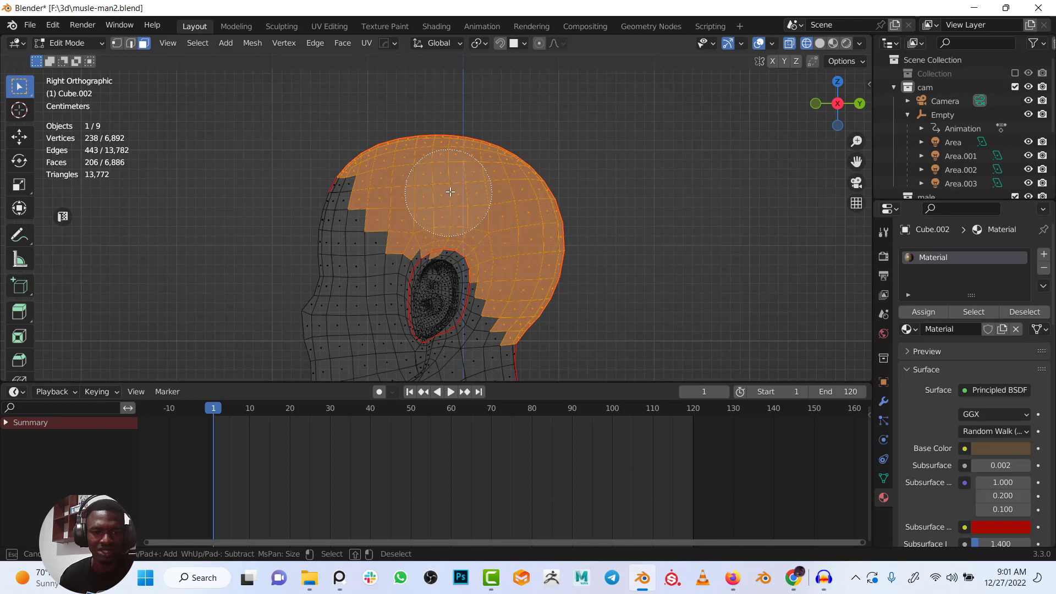
Turn X-ray off, check the selection from front and side, and duplicate the 202 scalp faces in place
scroll(502, 198, "down", 3)
key("KP_1")
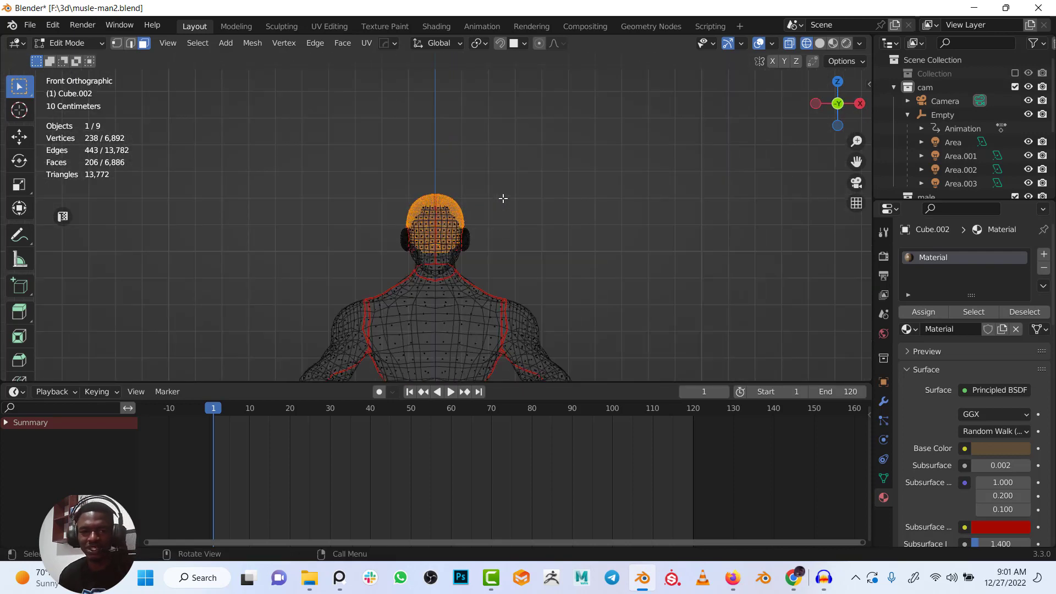
scroll(502, 198, "up", 3)
key("shift+z")
scroll(492, 203, "up", 4)
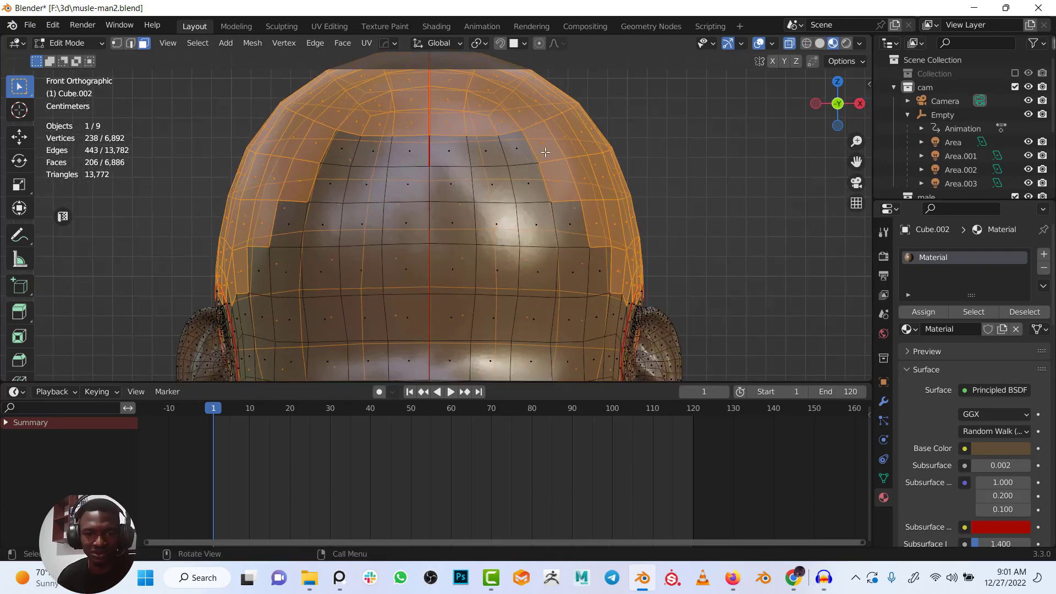
left_click(790, 44)
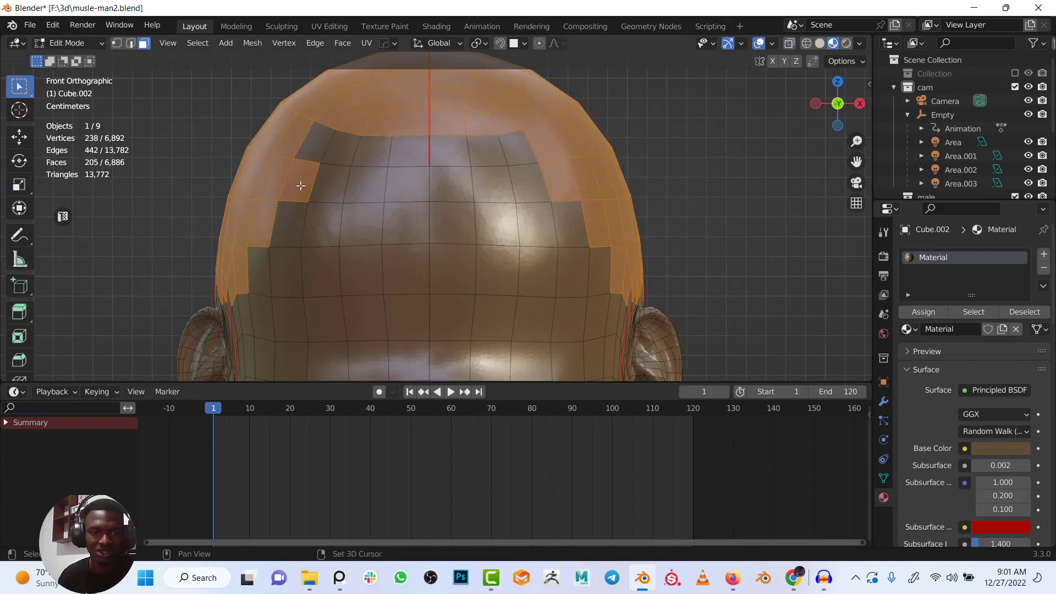
scroll(551, 185, "down", 5)
middle_click_drag(544, 210, 471, 223)
key("KP_3")
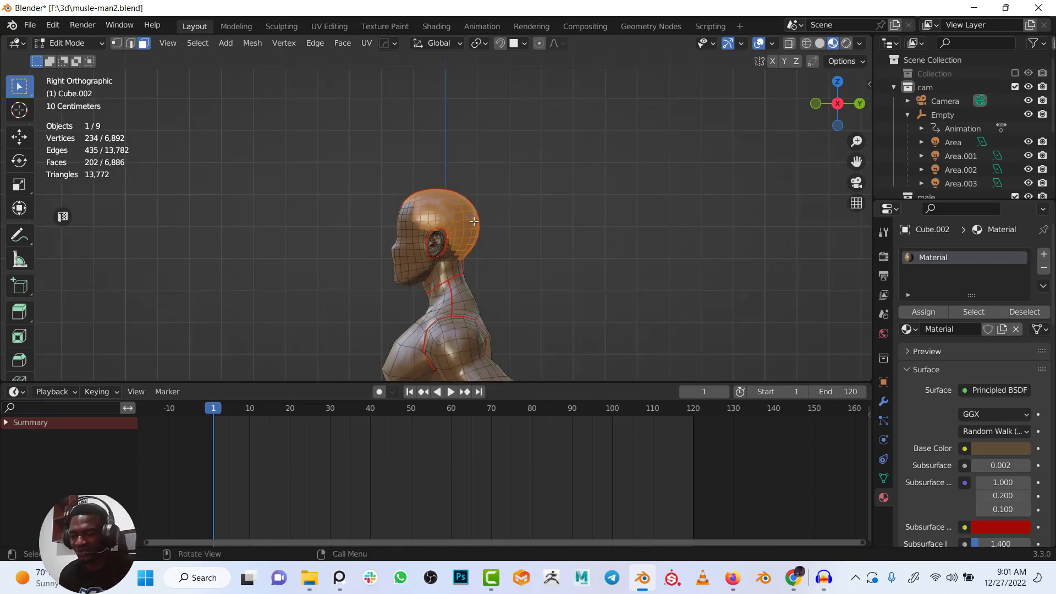
scroll(473, 209, "up", 3)
scroll(505, 210, "up", 4)
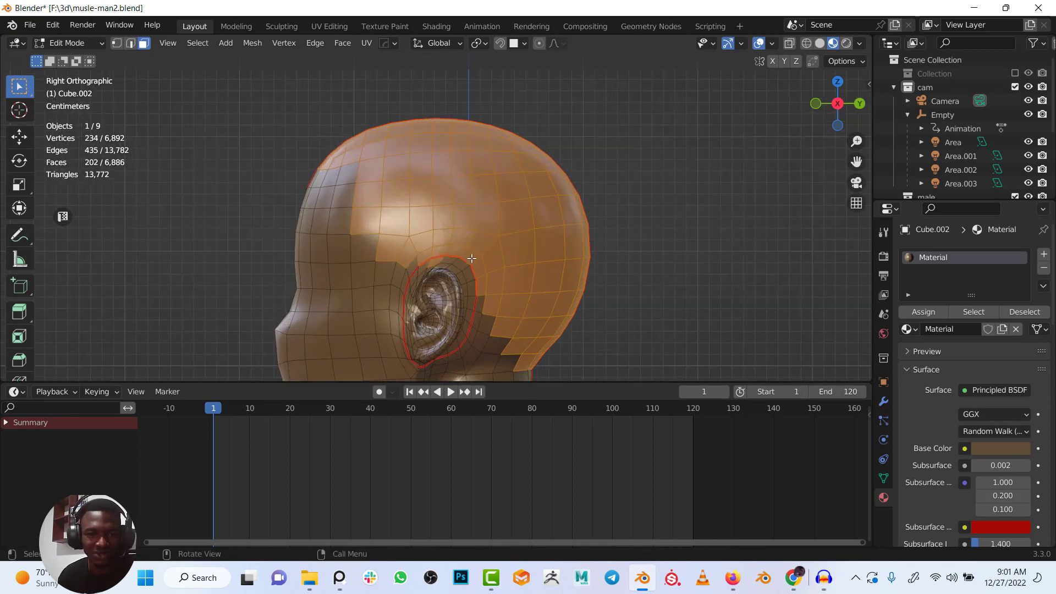
key("KP_1")
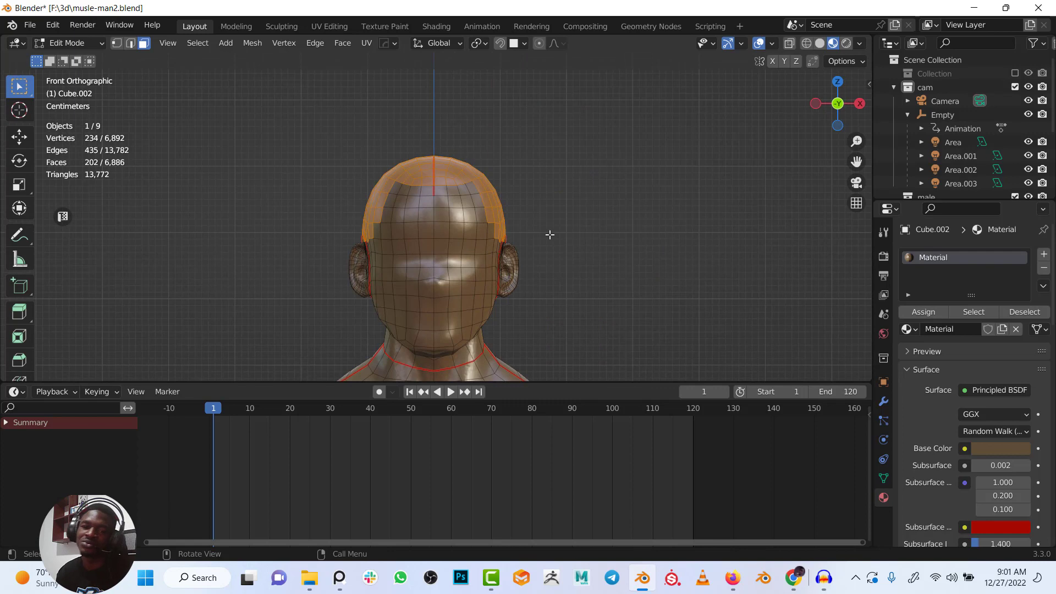
scroll(548, 231, "up", 1)
scroll(536, 224, "down", 3)
key("shift+d")
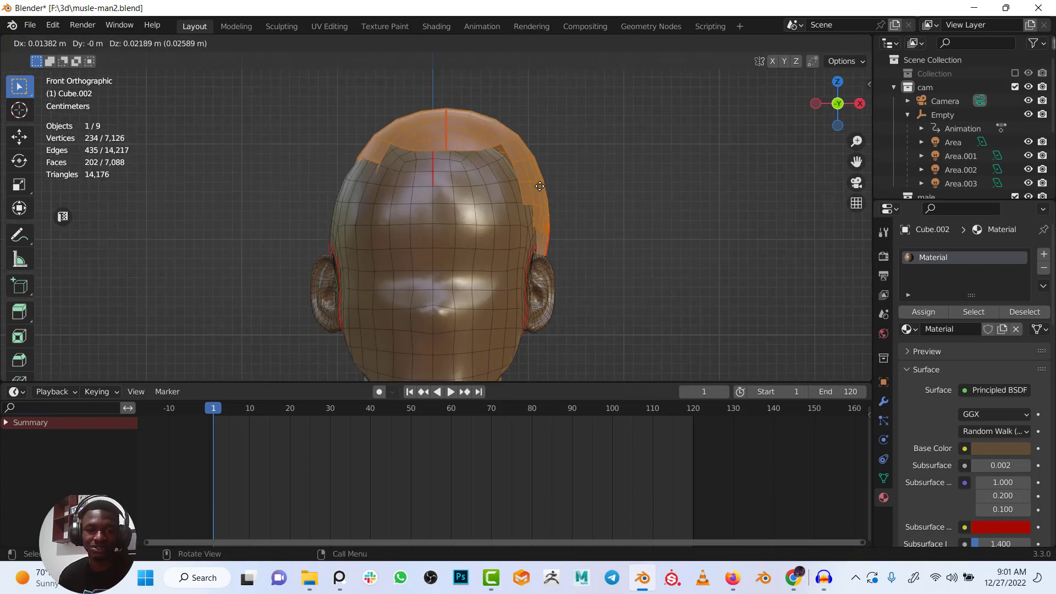
right_click(543, 181)
Separate the duplicated scalp faces into their own object, Cube.001
key("p")
left_click(543, 181)
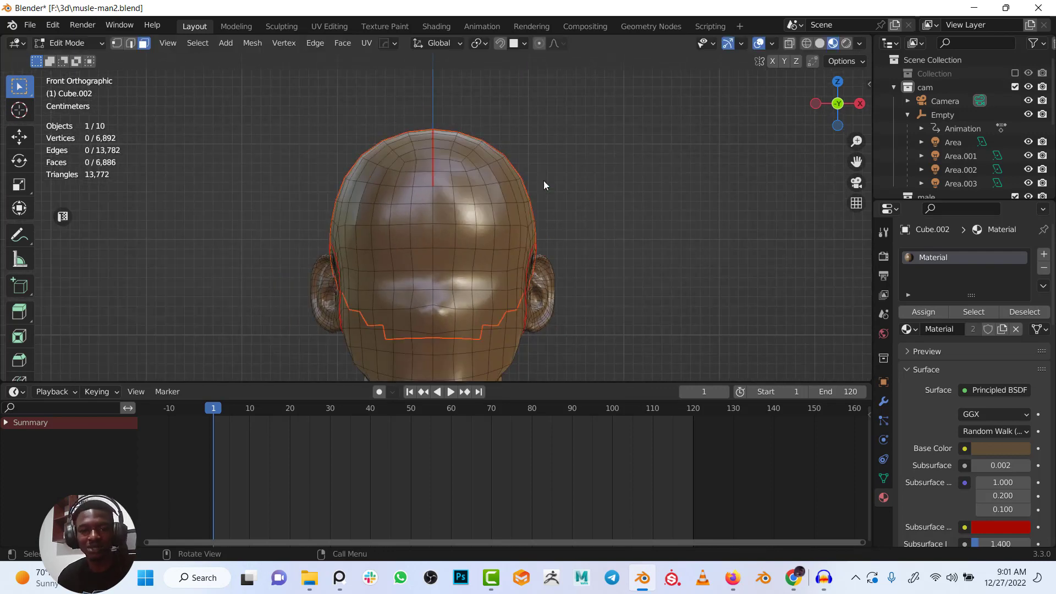
key("Tab")
Select the new hair cap Cube.001 and remove its material slot
left_click(461, 151)
scroll(494, 186, "down", 3)
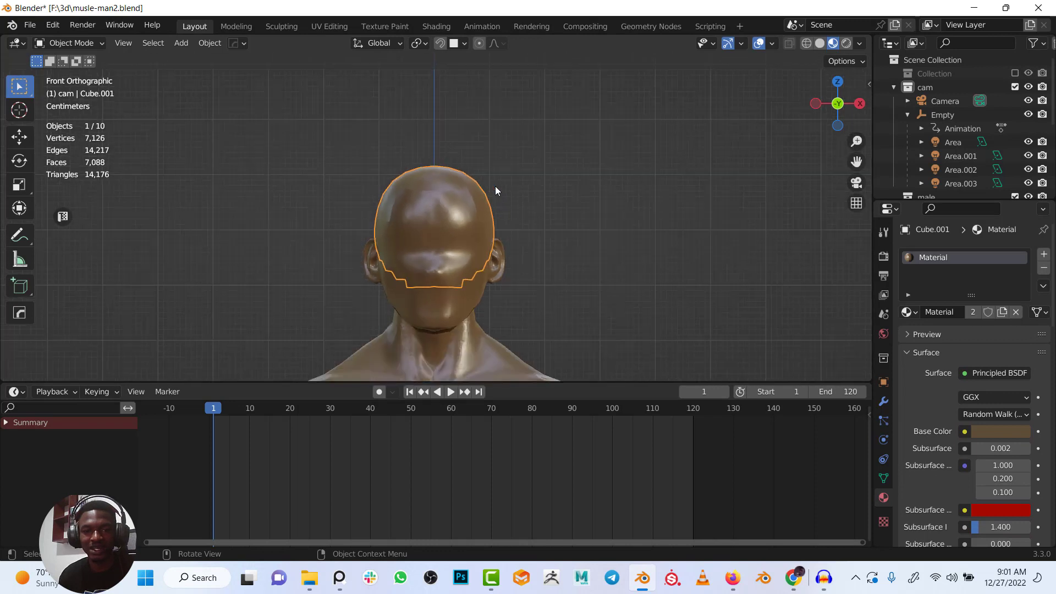
left_click(439, 265)
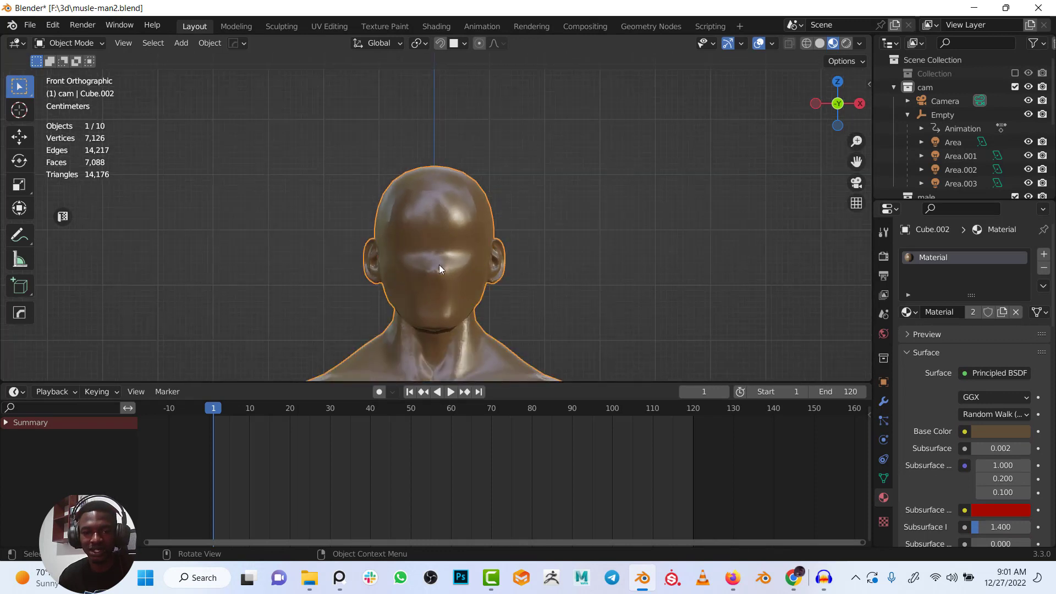
left_click(489, 200)
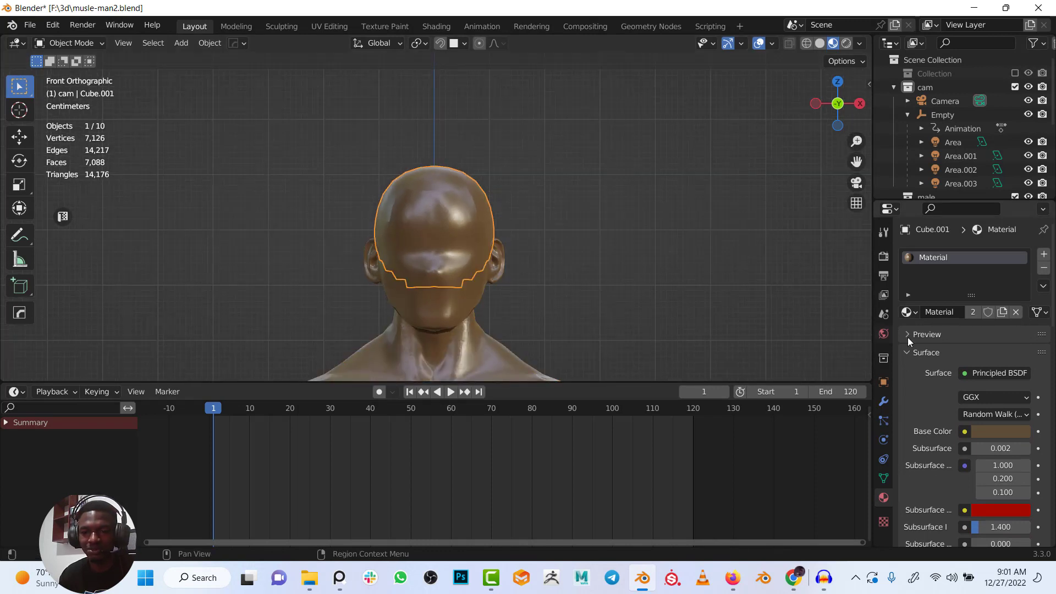
left_click(1044, 267)
Scale the cap's whole mesh up slightly in Edit Mode so it sits just over the scalp
key("KP_3")
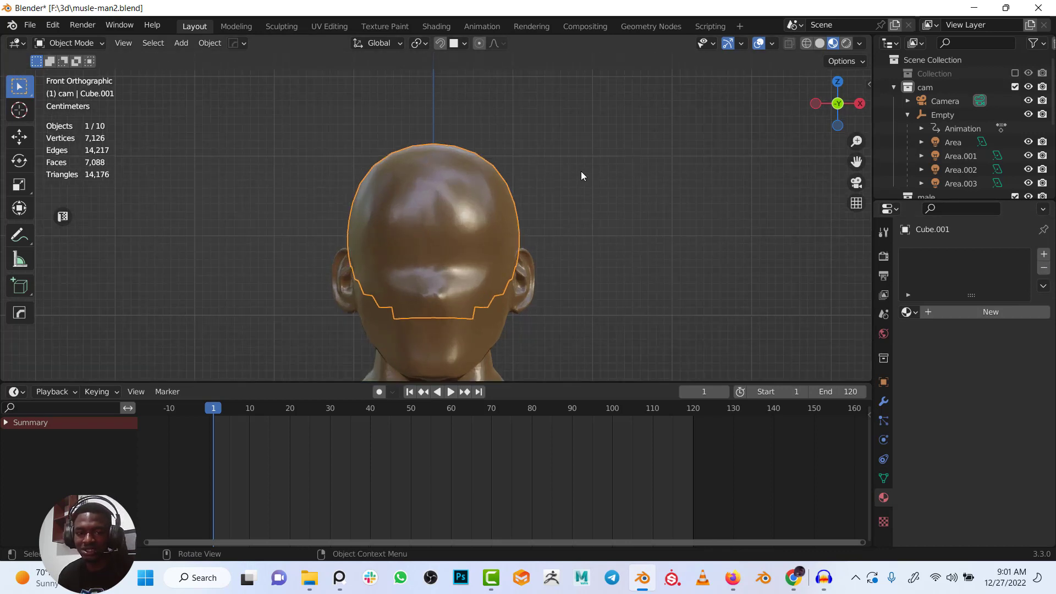
key("g")
right_click(618, 155)
mouse_move(589, 189)
middle_mouse_down()
mouse_move(617, 214)
mouse_move(789, 217)
mouse_move(632, 199)
mouse_move(551, 233)
mouse_move(623, 273)
mouse_move(664, 248)
mouse_move(591, 206)
middle_mouse_up()
key("s")
right_click(591, 200)
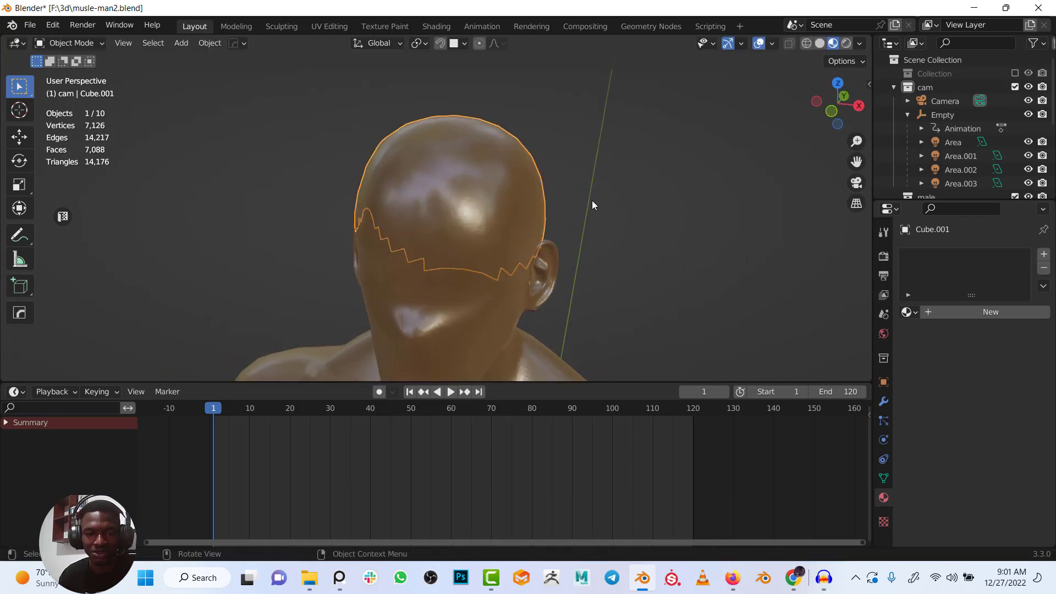
key("Tab")
key("a")
key("s")
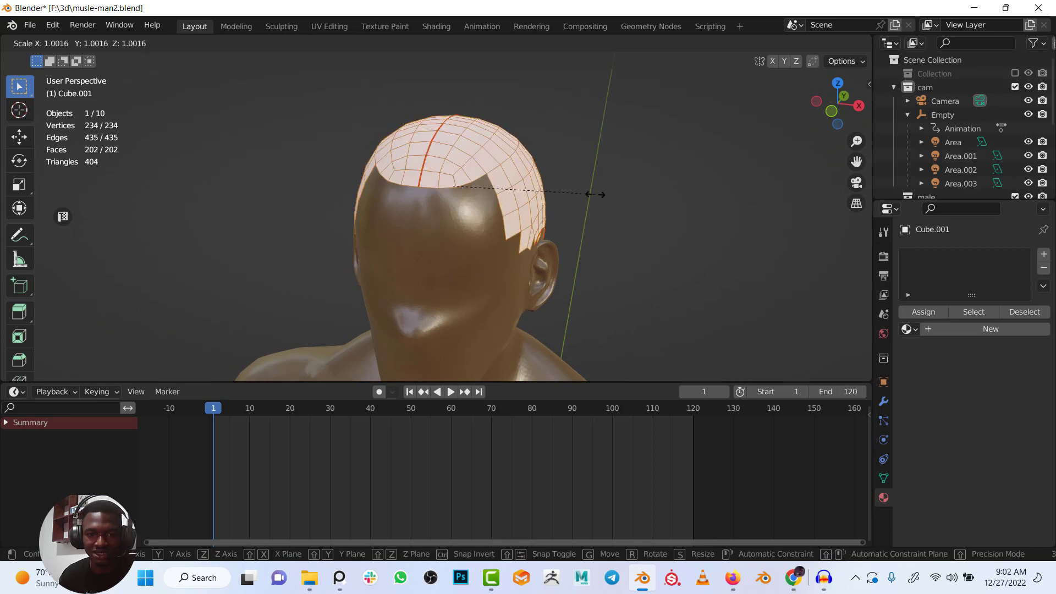
left_click(595, 194)
key("Tab")
scroll(561, 192, "down", 3)
middle_click_drag(497, 219, 526, 173)
key("KP_1")
scroll(499, 216, "up", 5)
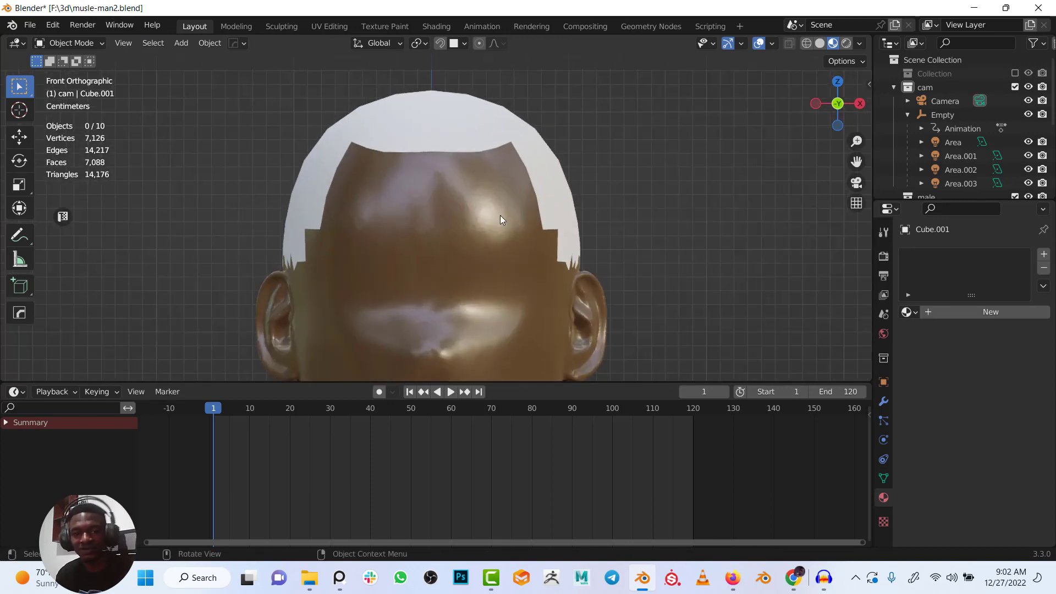
Add a Hair particle system to the cap with 50 strands
left_click(883, 420)
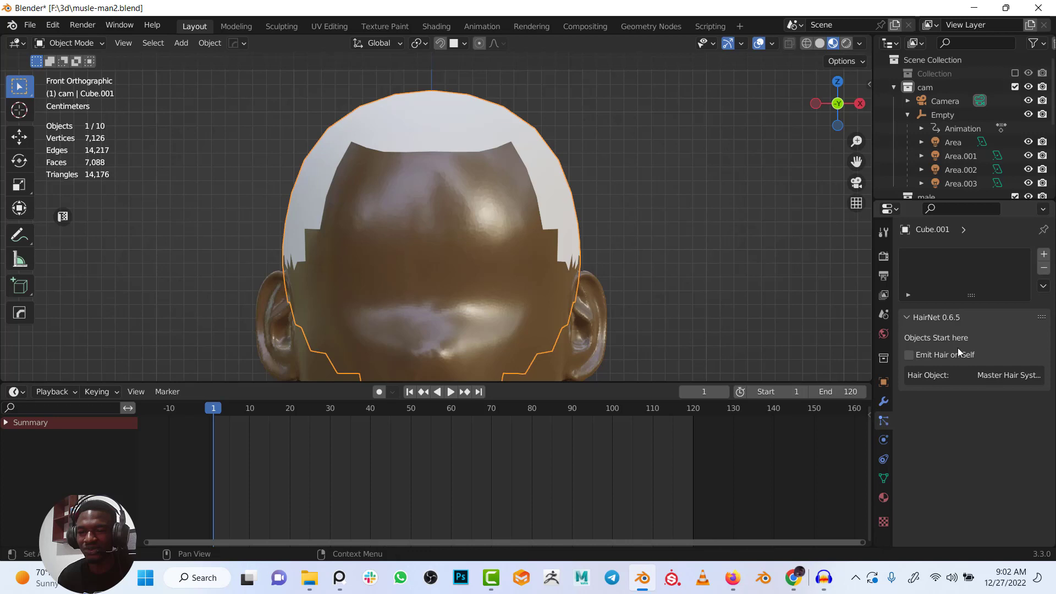
left_click(1044, 255)
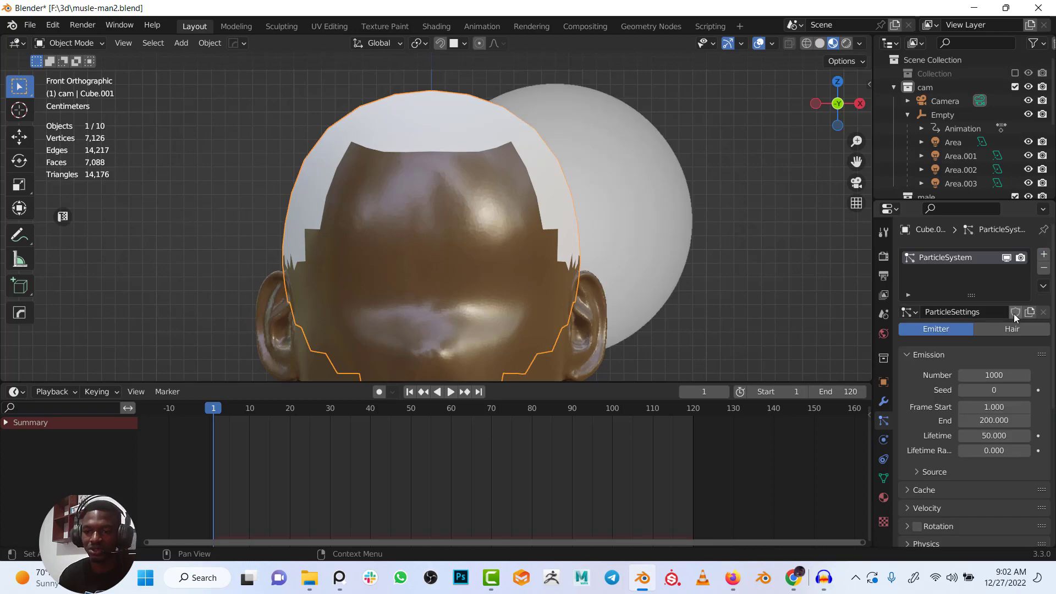
left_click(1007, 327)
scroll(803, 335, "down", 6)
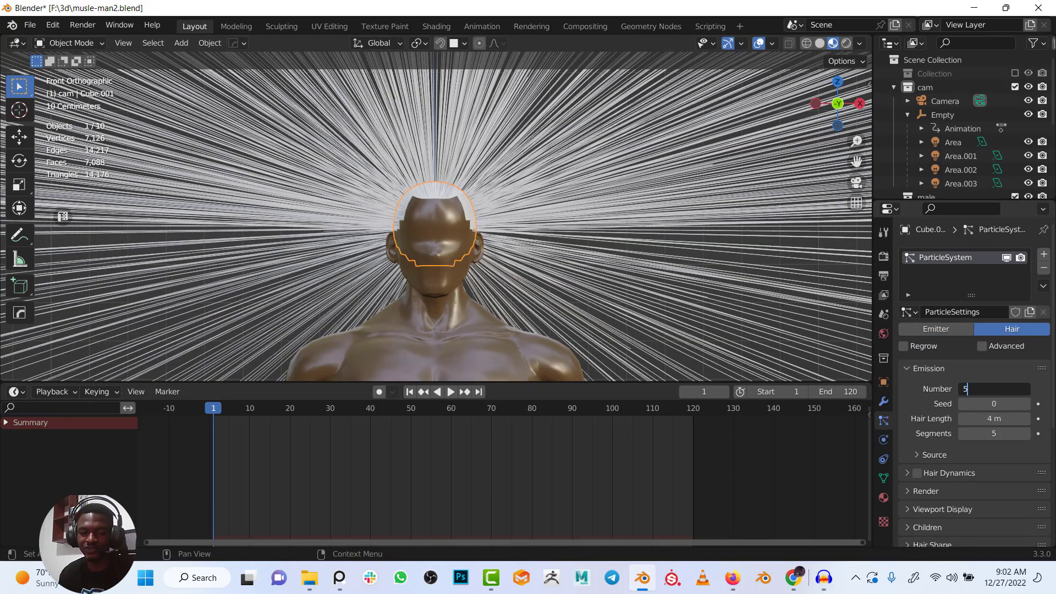
left_click(1006, 389)
type("50")
key("Return")
Set the hair length to 0.475 m
scroll(428, 180, "down", 5)
middle_click_drag(464, 257, 552, 233)
scroll(610, 288, "up", 2)
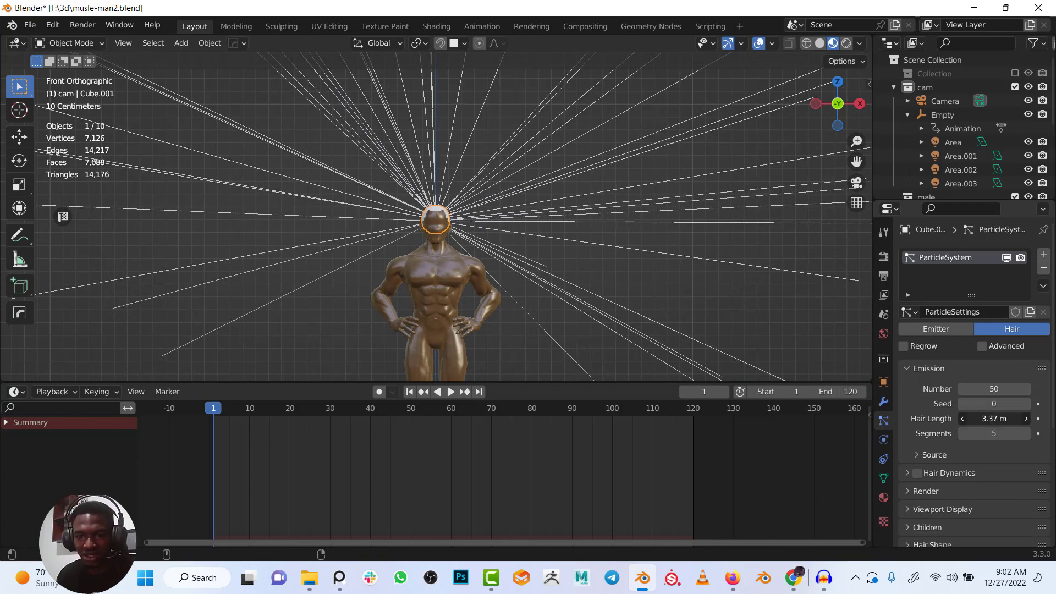
left_click_drag(994, 418, 965, 418)
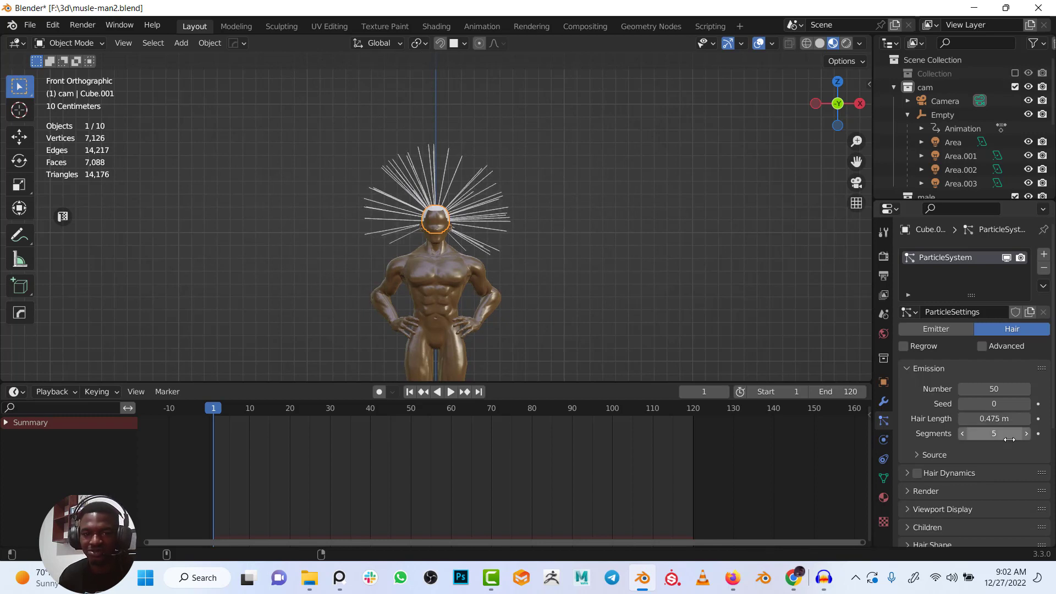
scroll(438, 220, "up", 8)
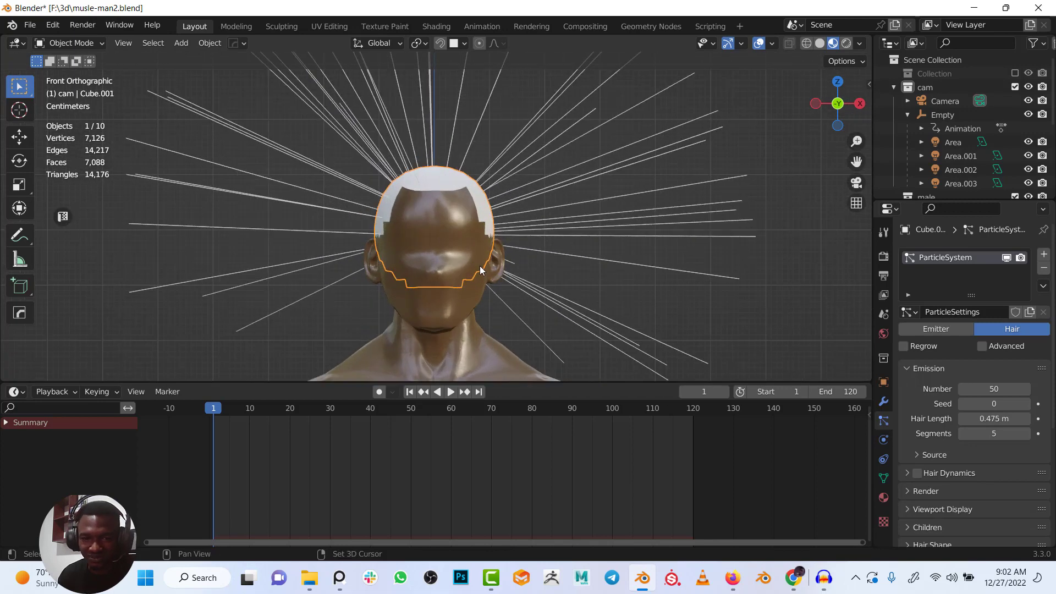
middle_click_drag(503, 226, 515, 251, "shift")
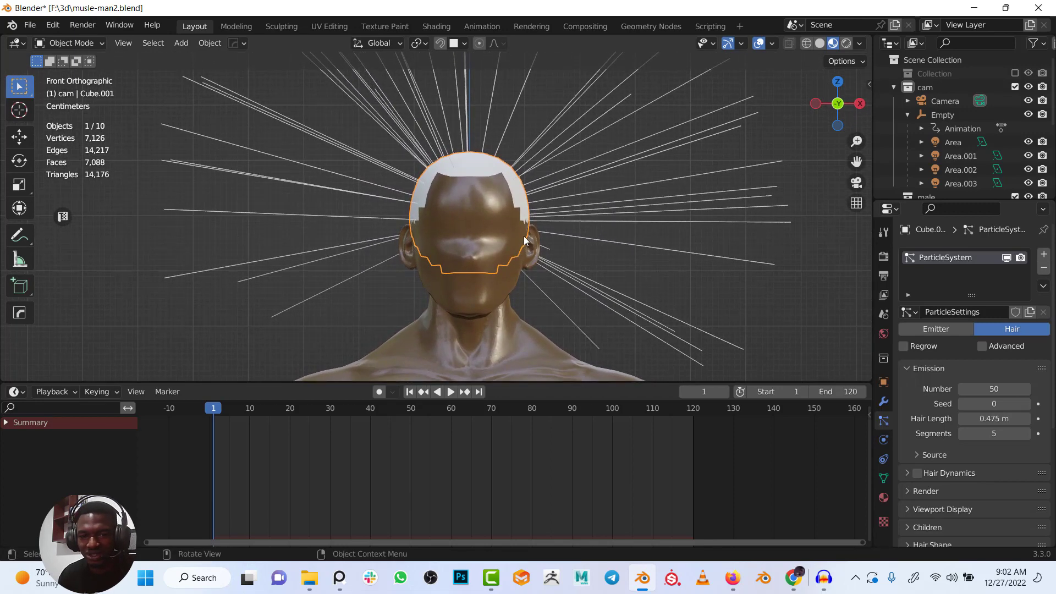
scroll(524, 236, "up", 1)
scroll(935, 437, "down", 6)
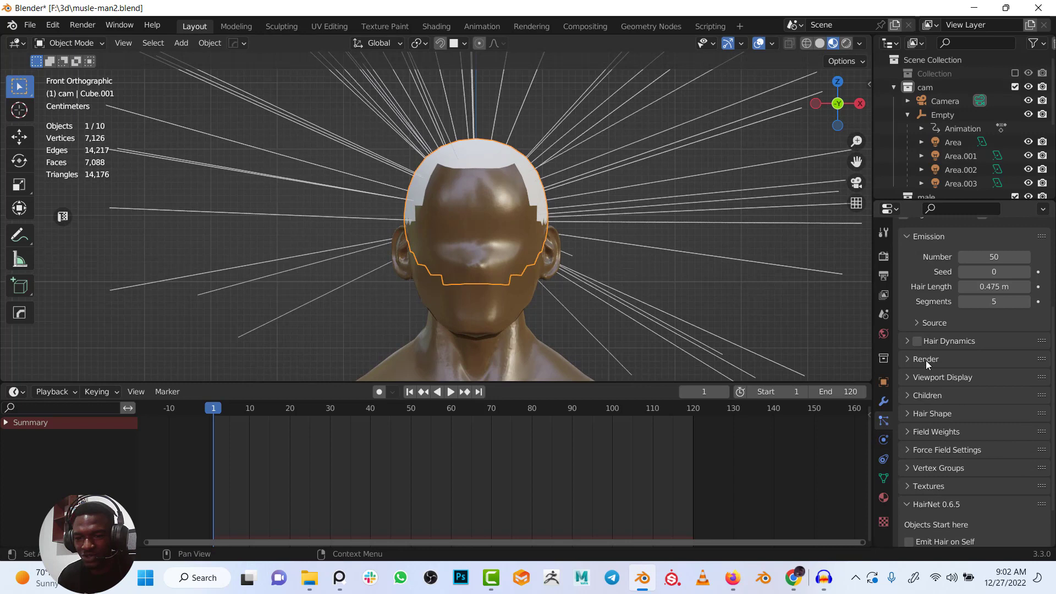
Enable Hair Dynamics and play the animation to test the hair simulation
left_click(918, 341)
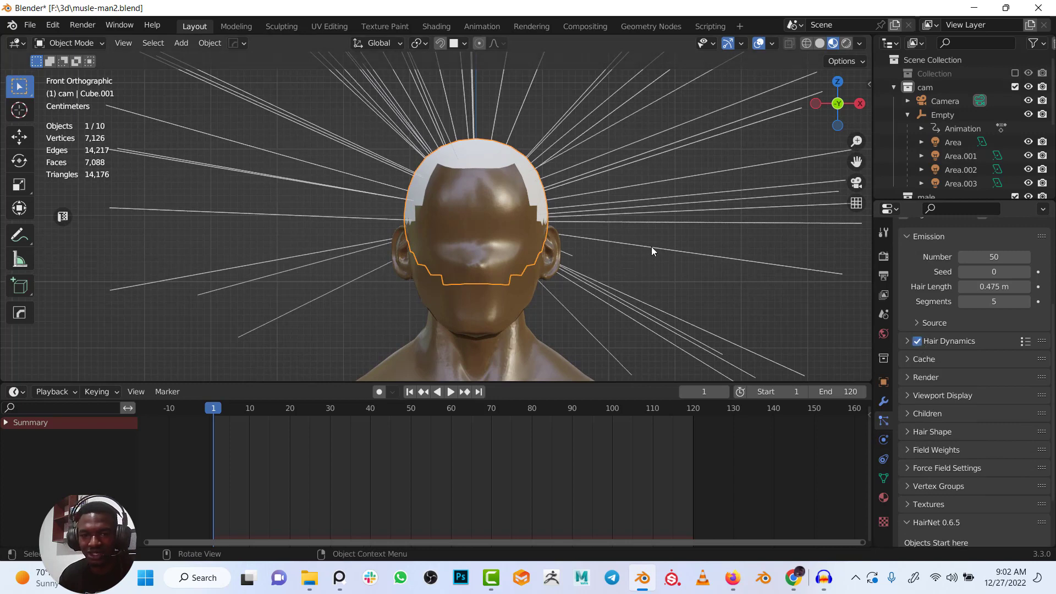
key("space")
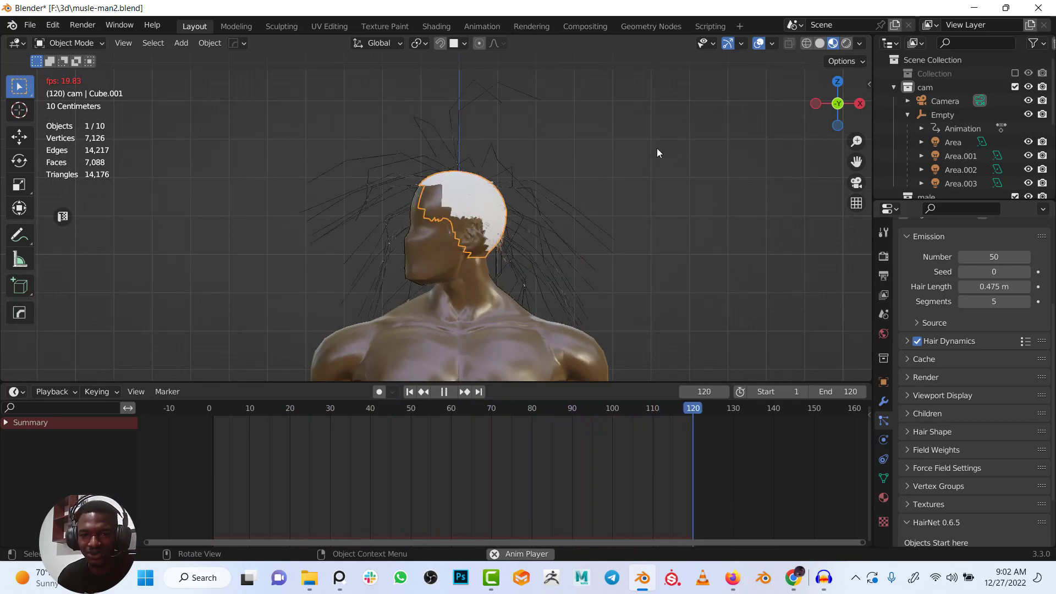
key("Escape")
scroll(661, 231, "up", 2)
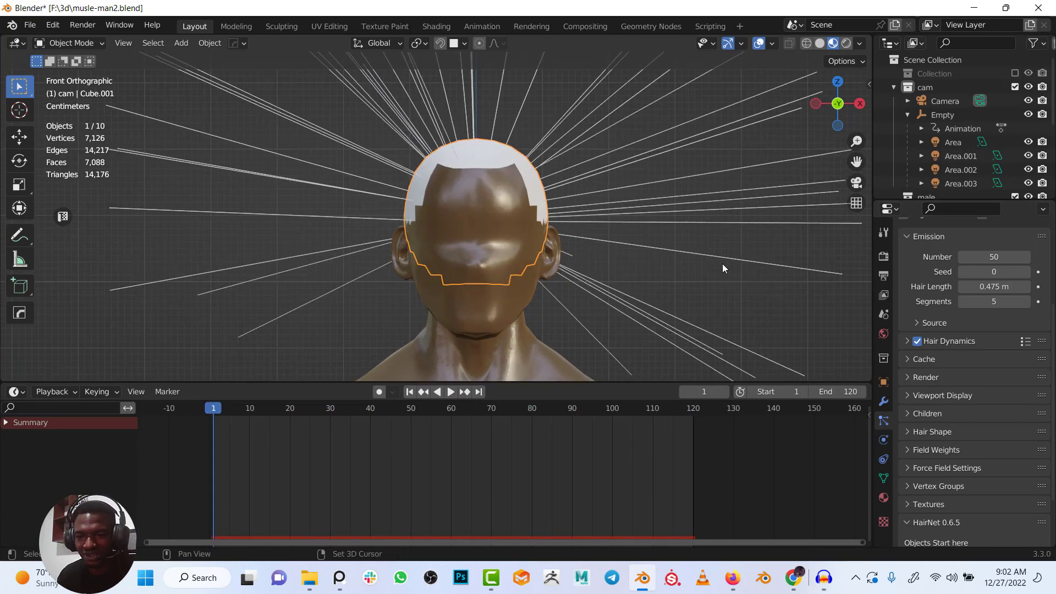
middle_click_drag(721, 263, 720, 266, "shift")
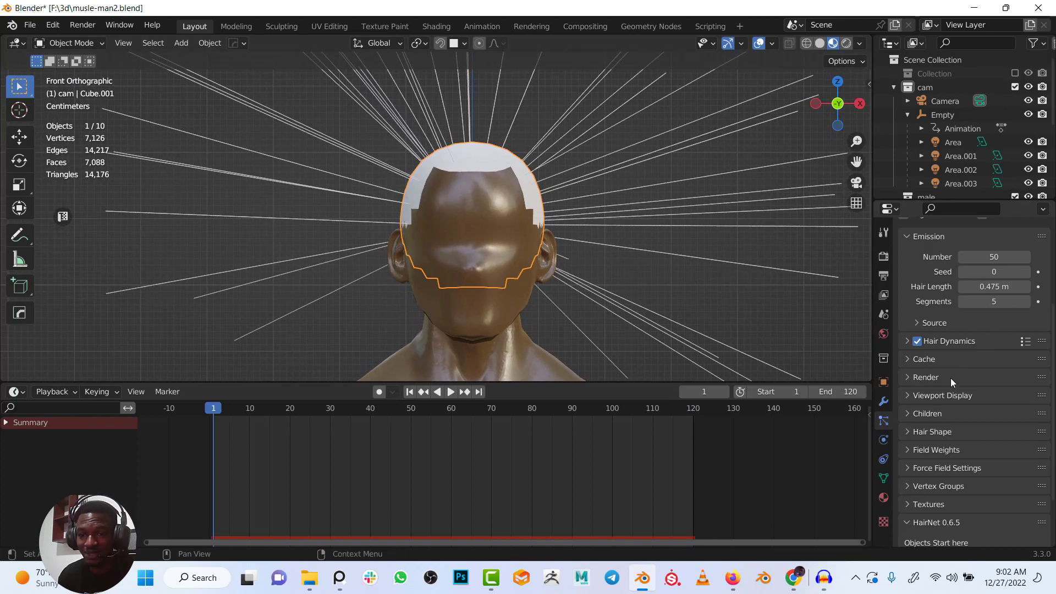
left_click(908, 393)
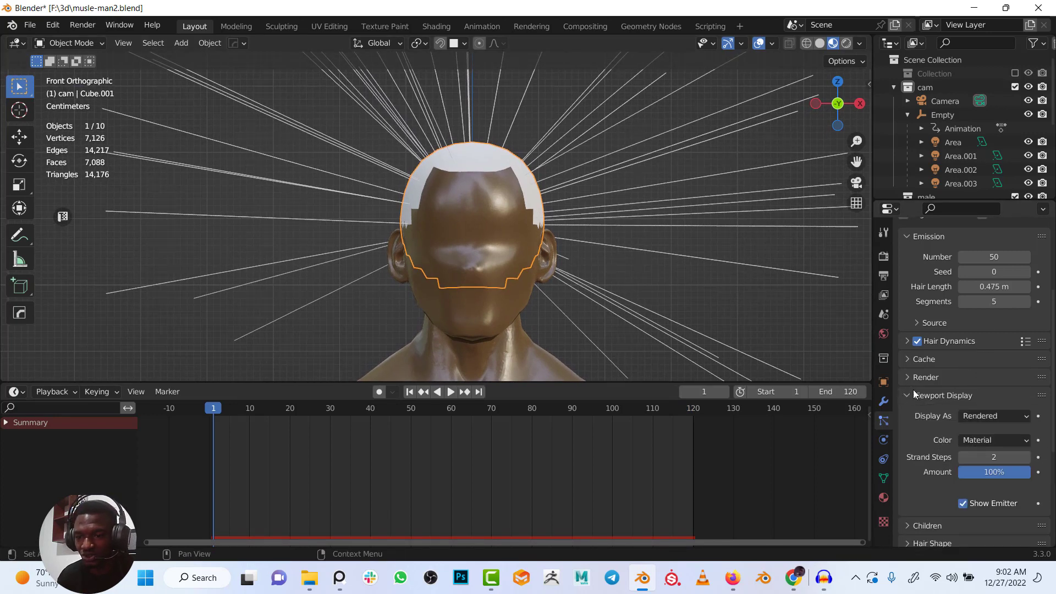
Set Strand Steps to 7 and add Simple children with a 0.009 m radius
left_click(997, 457)
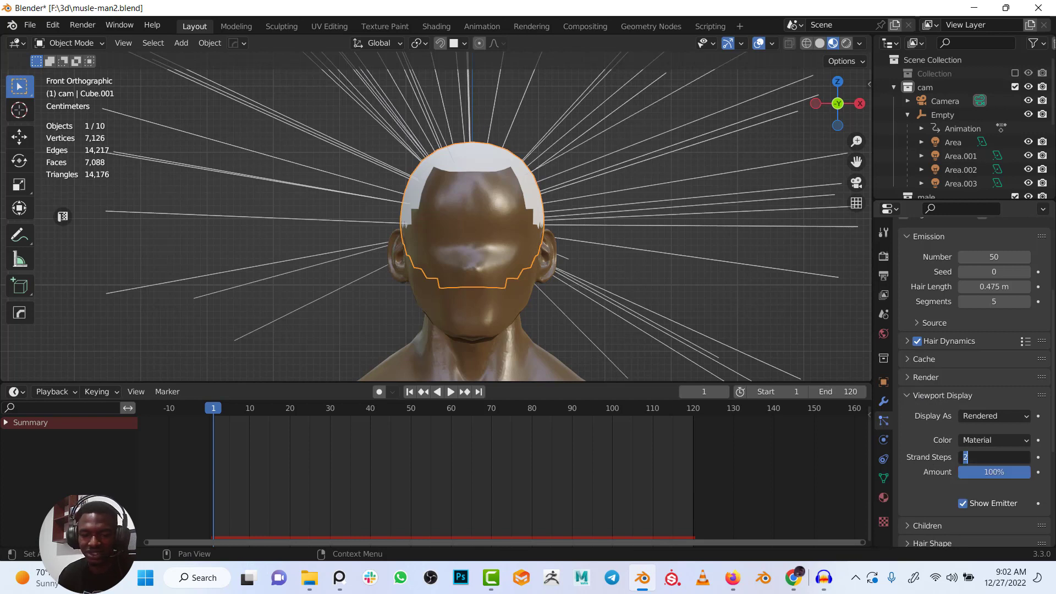
left_click(907, 395)
left_click(918, 414)
left_click(977, 435)
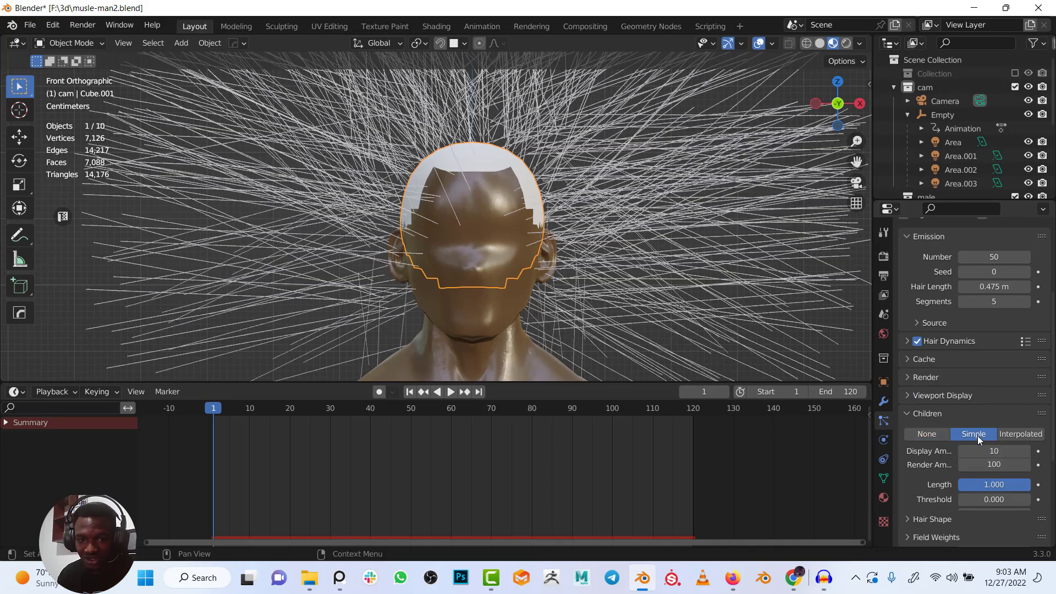
scroll(1002, 503, "down", 2)
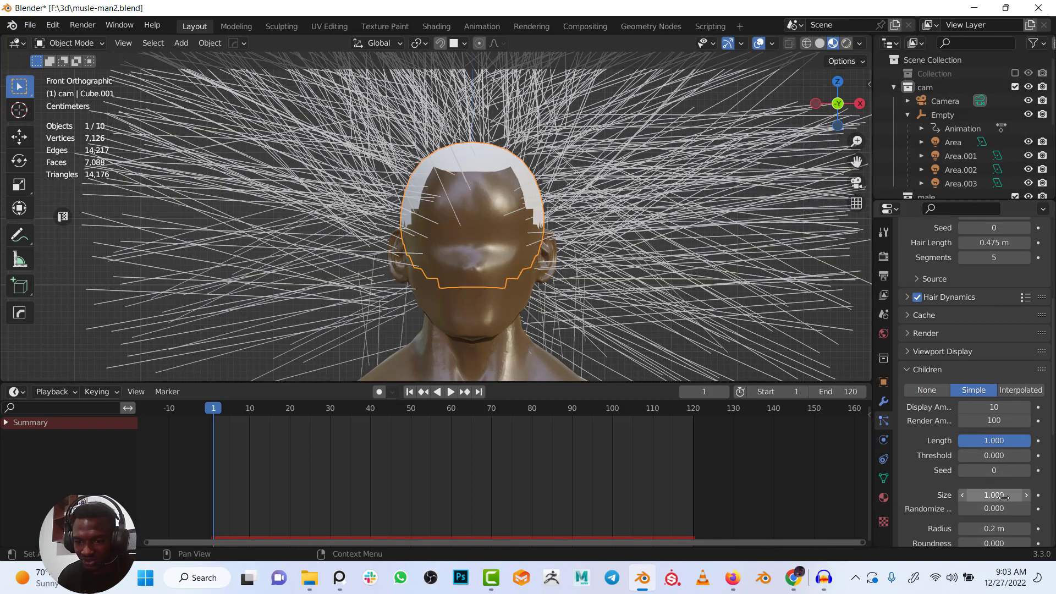
scroll(1002, 497, "down", 1)
left_click_drag(1002, 501, 883, 502)
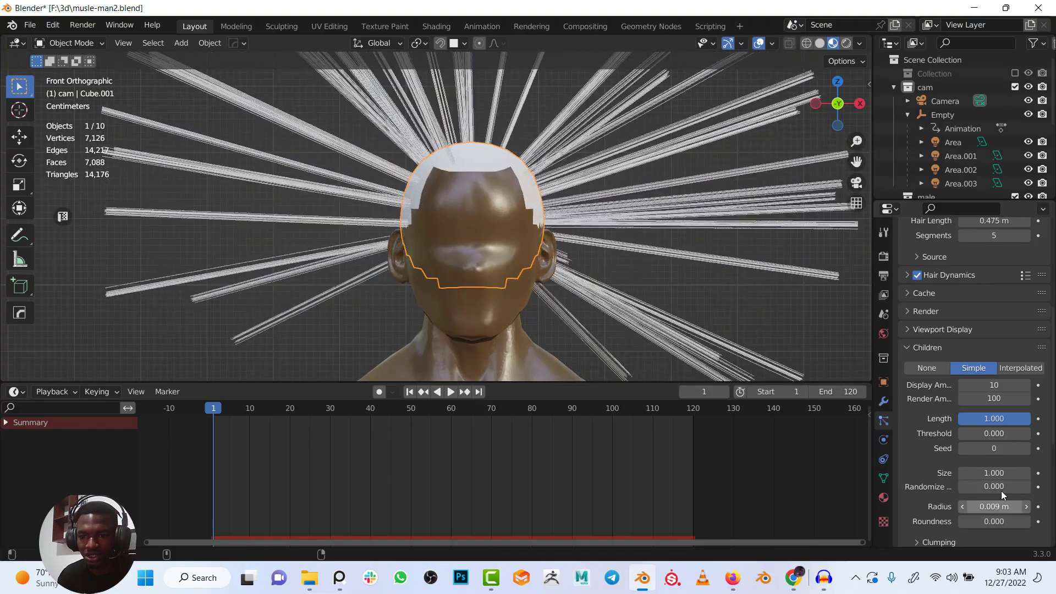
Turn on Use Clump Curve in the children's Clumping options
left_click(908, 348)
left_click(916, 355)
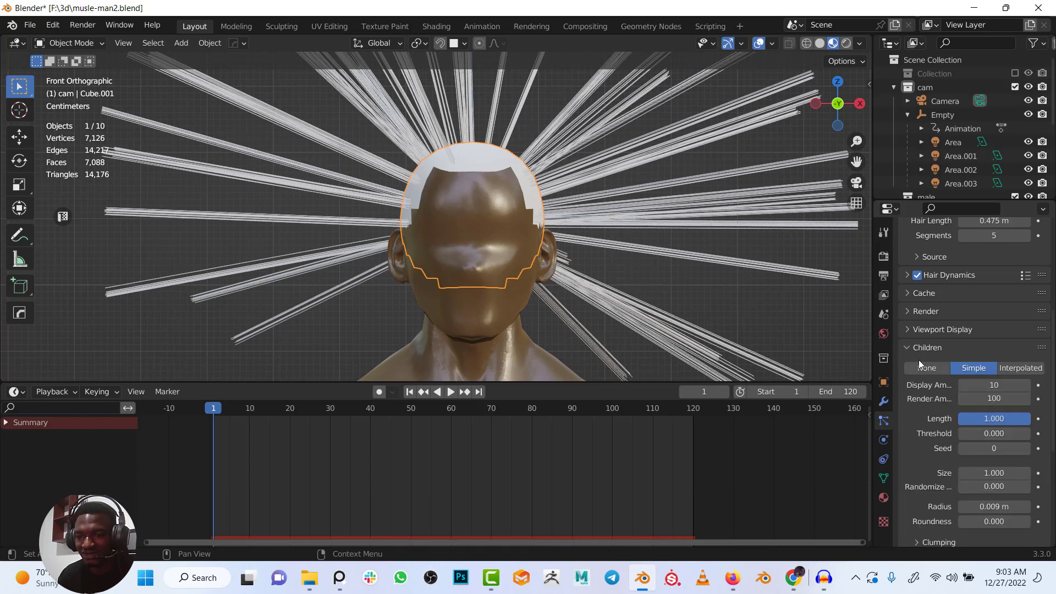
scroll(932, 385, "down", 6)
left_click(927, 389)
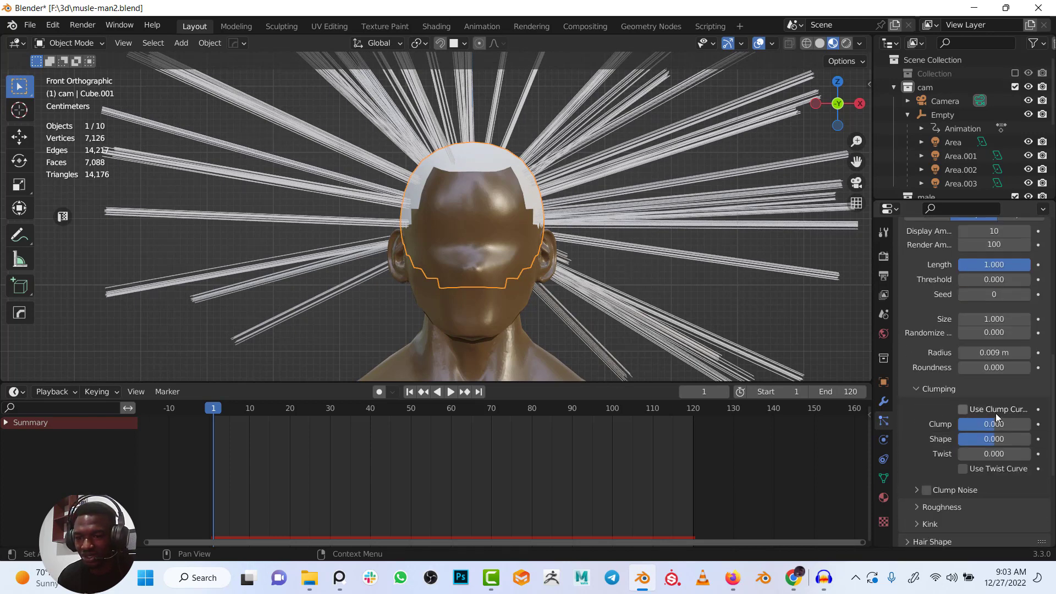
left_click(985, 409)
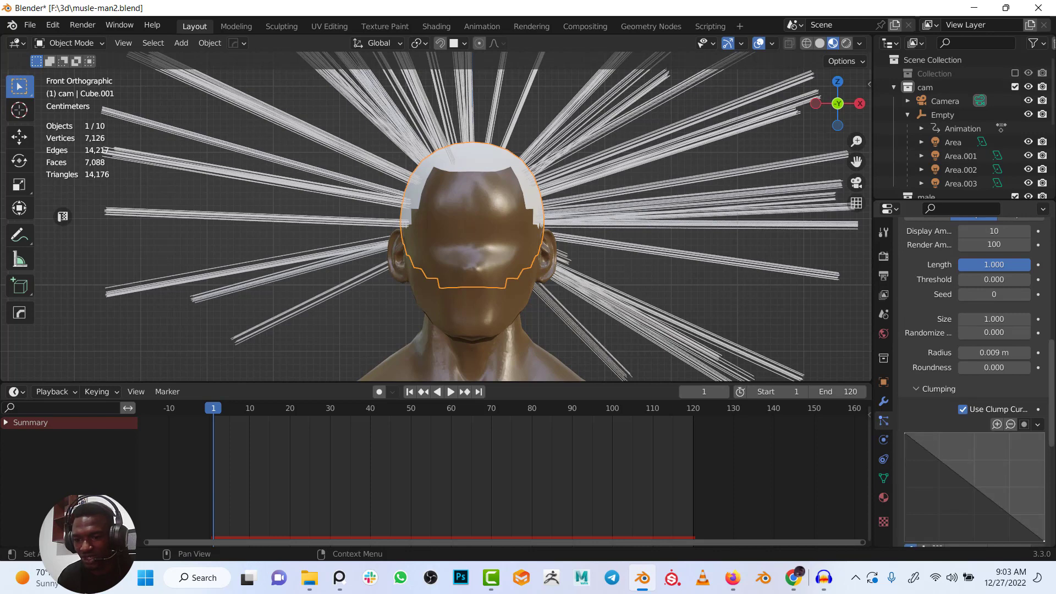
Bend the clump curve into a convex shape and set roughness size to 0.010
left_click_drag(981, 494, 1001, 451)
left_click(915, 387)
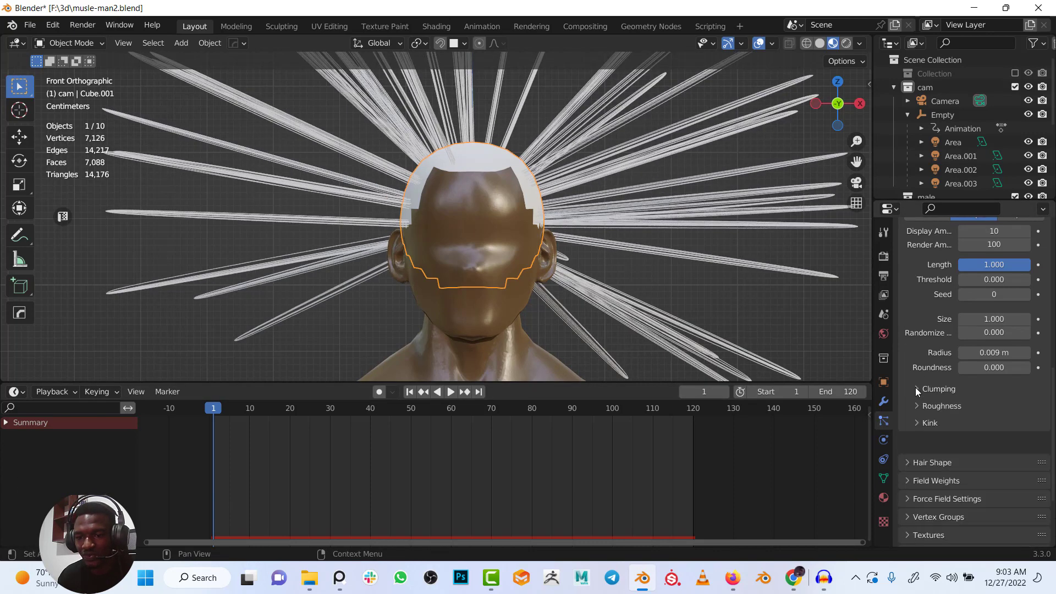
left_click(916, 407)
scroll(974, 396, "down", 3)
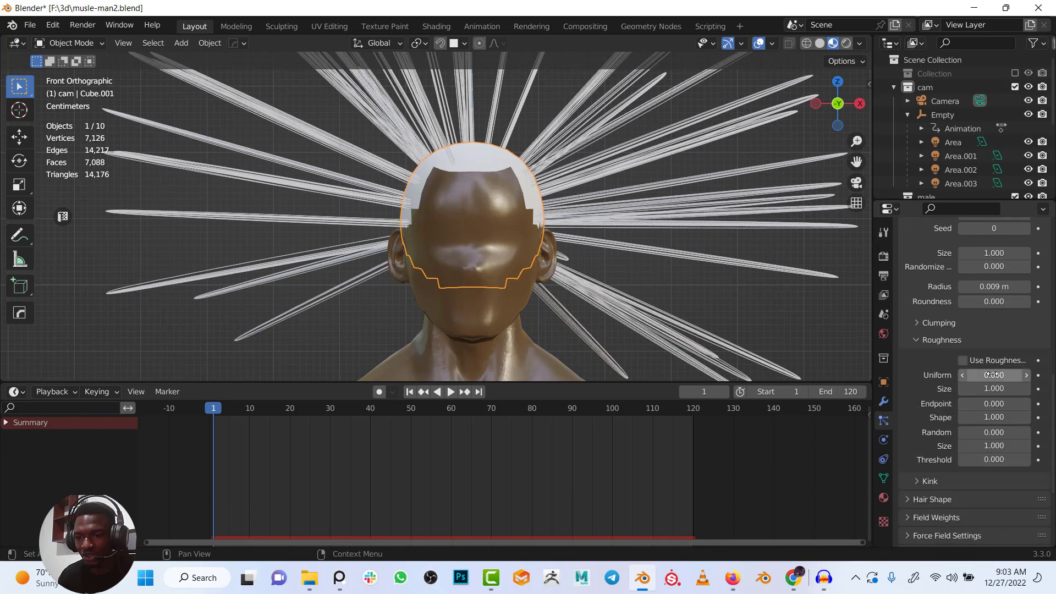
left_click(999, 388)
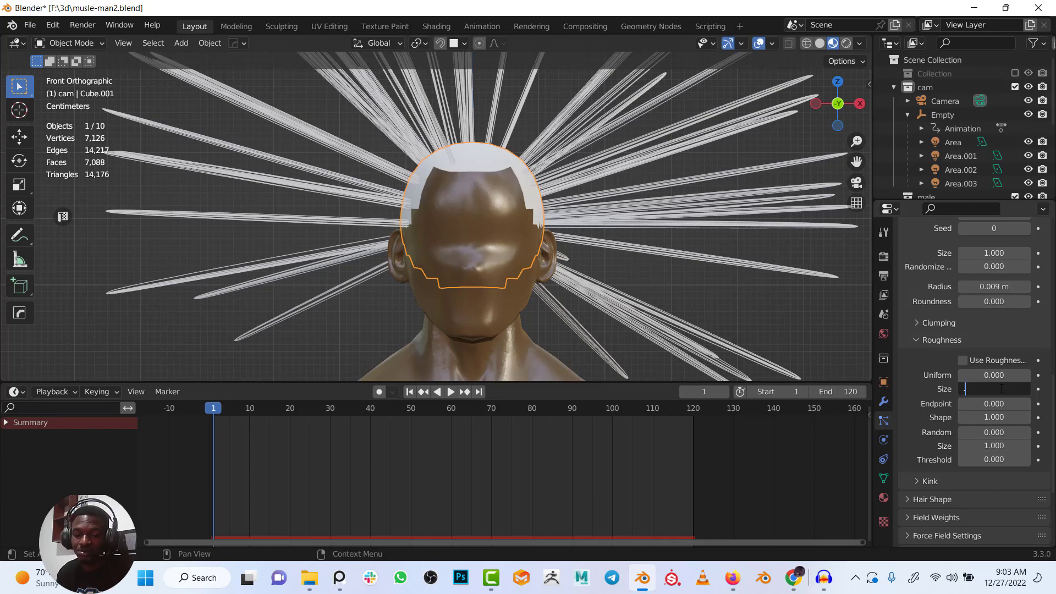
key("Return")
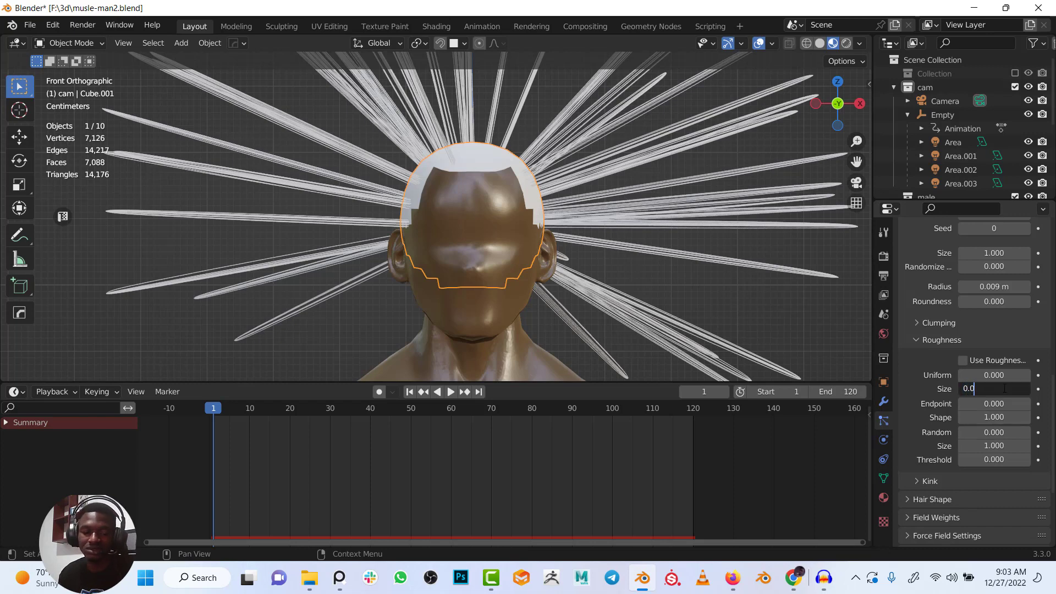
key("Escape")
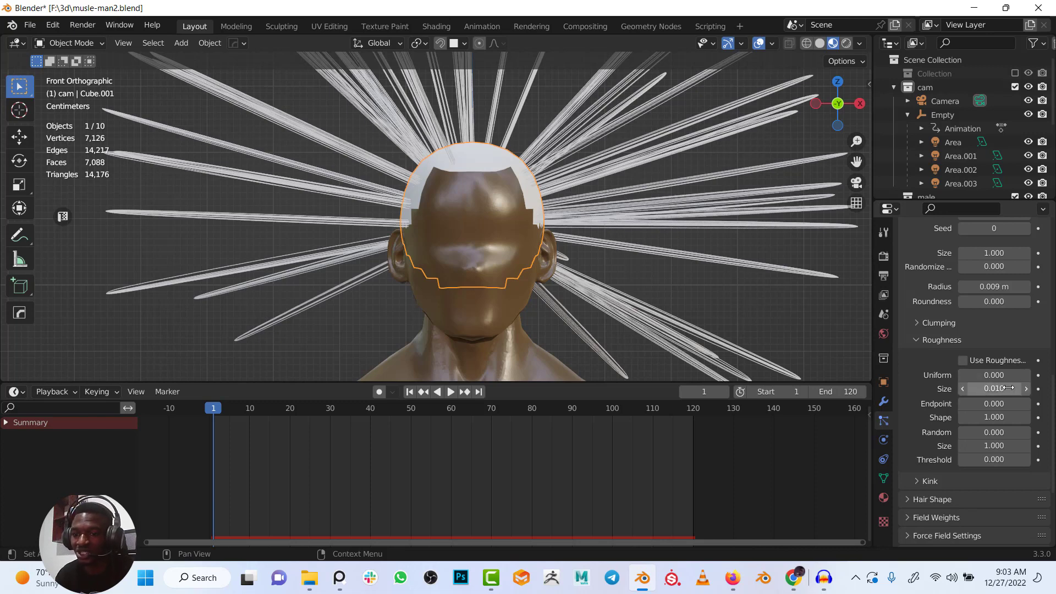
Raise uniform roughness to 0.015 and zoom in to inspect the jagged strands
left_click_drag(988, 375, 1000, 375)
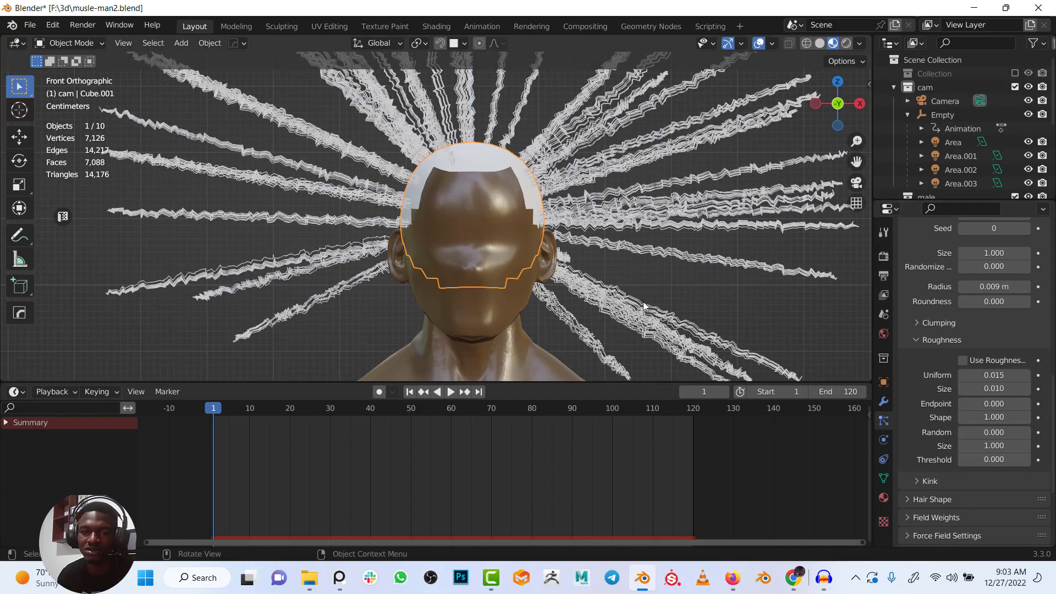
scroll(667, 259, "up", 5)
middle_click_drag(527, 242, 297, 234, "shift")
scroll(308, 229, "up", 4)
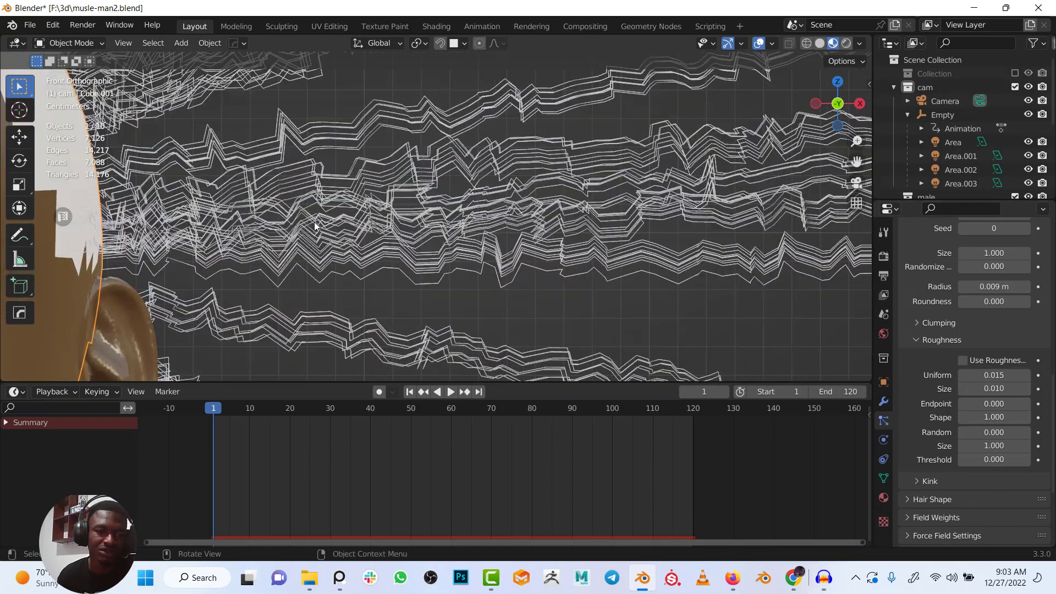
scroll(315, 226, "down", 3)
middle_click_drag(385, 220, 677, 285, "shift")
scroll(532, 211, "down", 3)
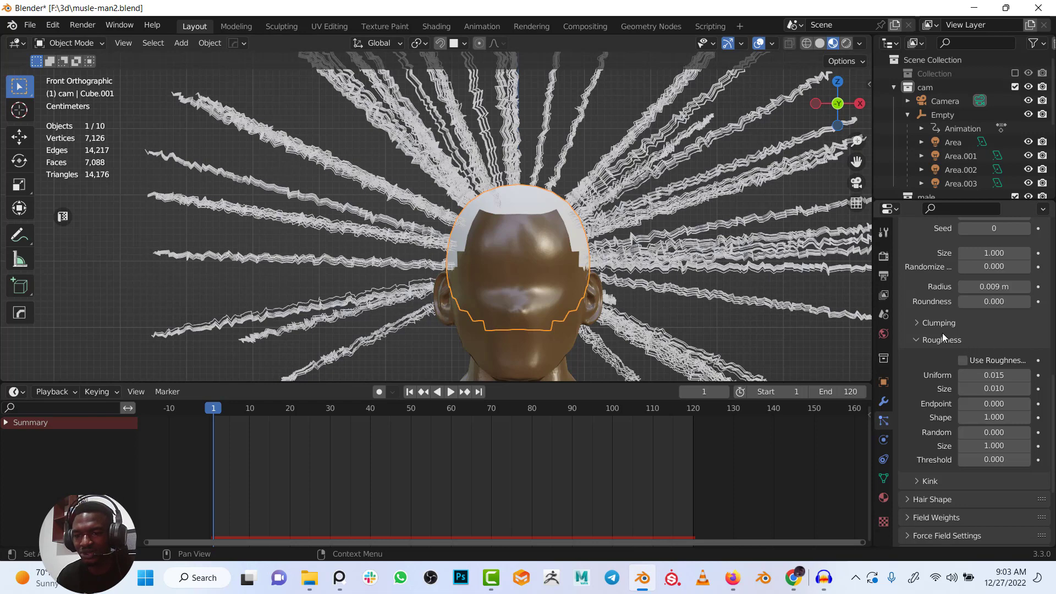
Set the hair children to None and lower viewport Strand Steps to 2
scroll(942, 332, "up", 7)
left_click(929, 302)
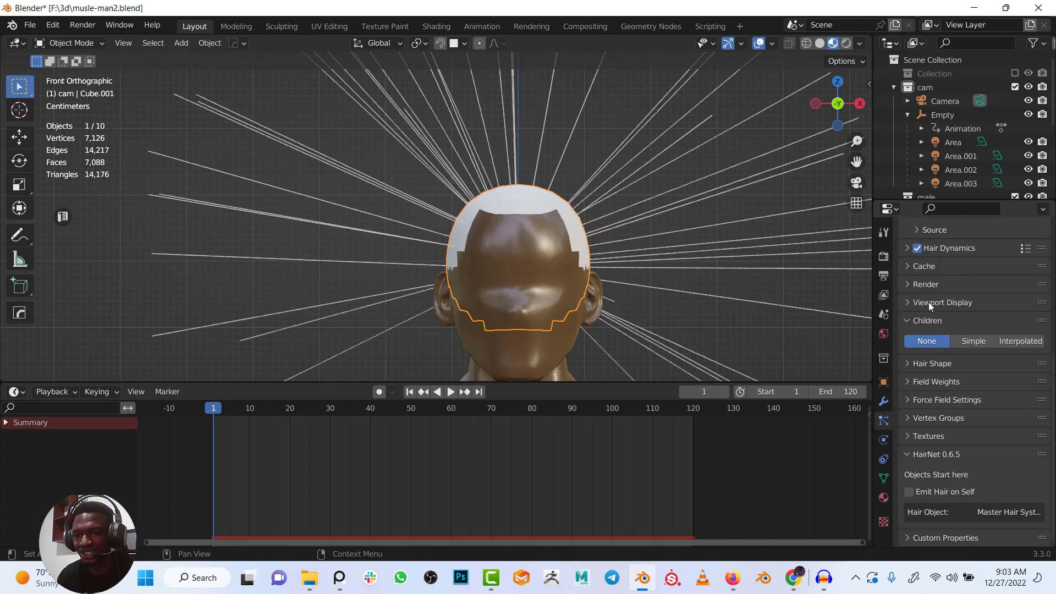
left_click(918, 322)
left_click(919, 325)
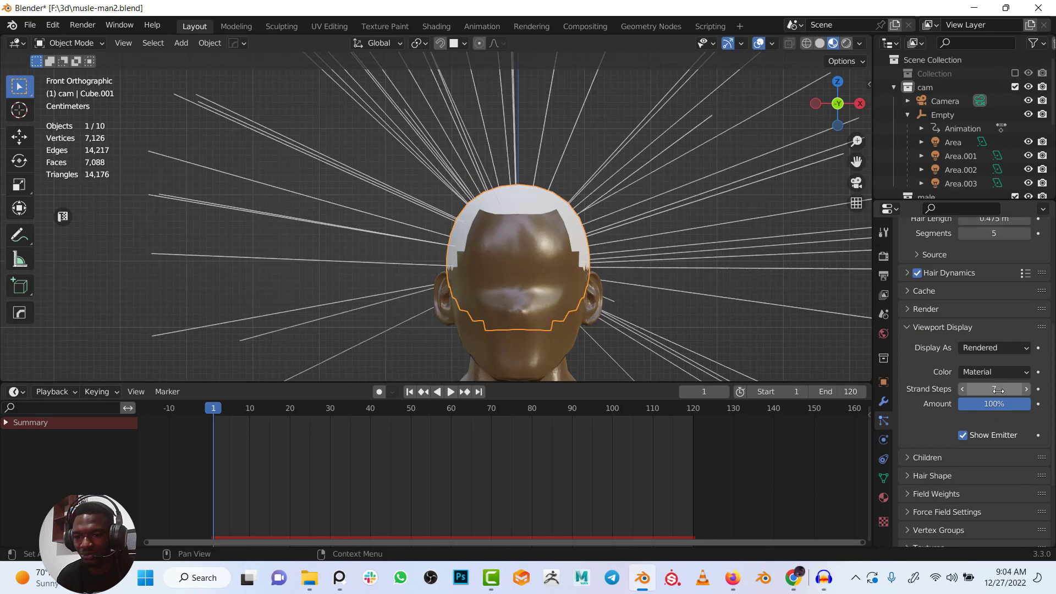
key("Return")
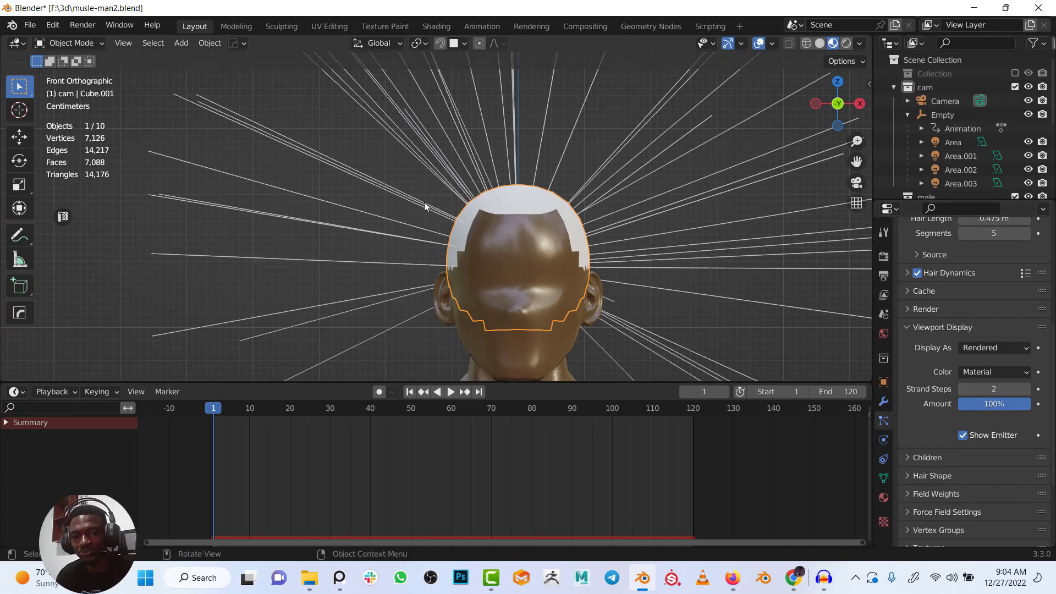
scroll(424, 203, "down", 5)
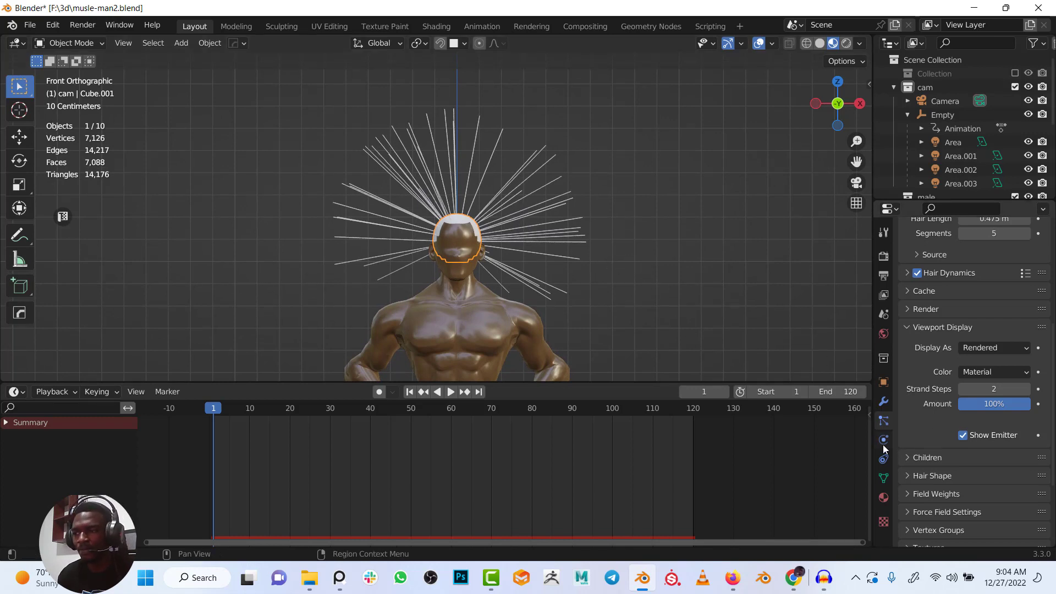
Hide the cam collection and switch the hair cap Cube.001 into Particle Edit mode
left_click(884, 401)
key("KP_3")
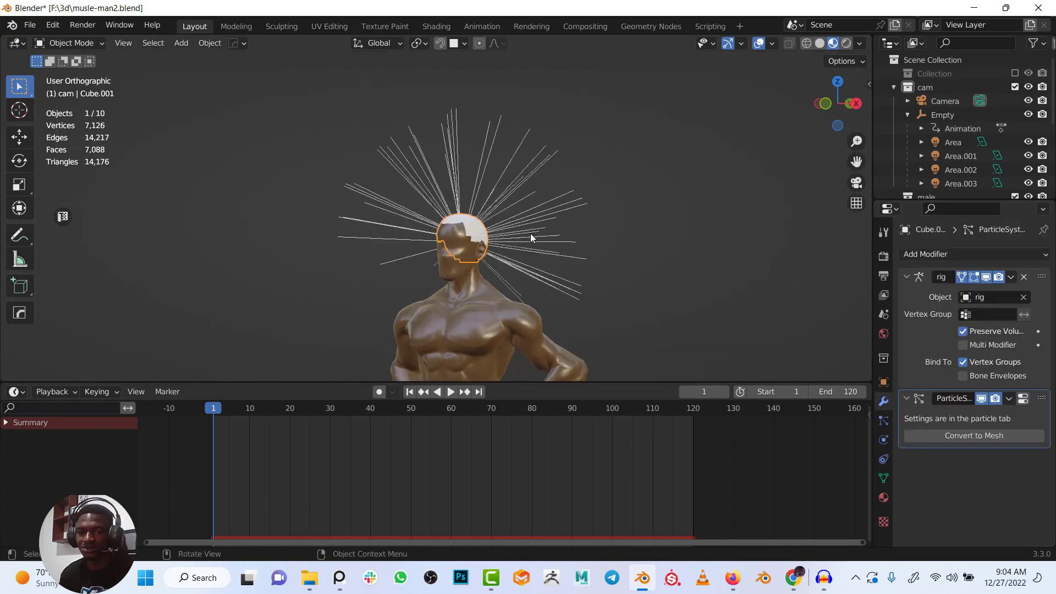
scroll(451, 249, "up", 2)
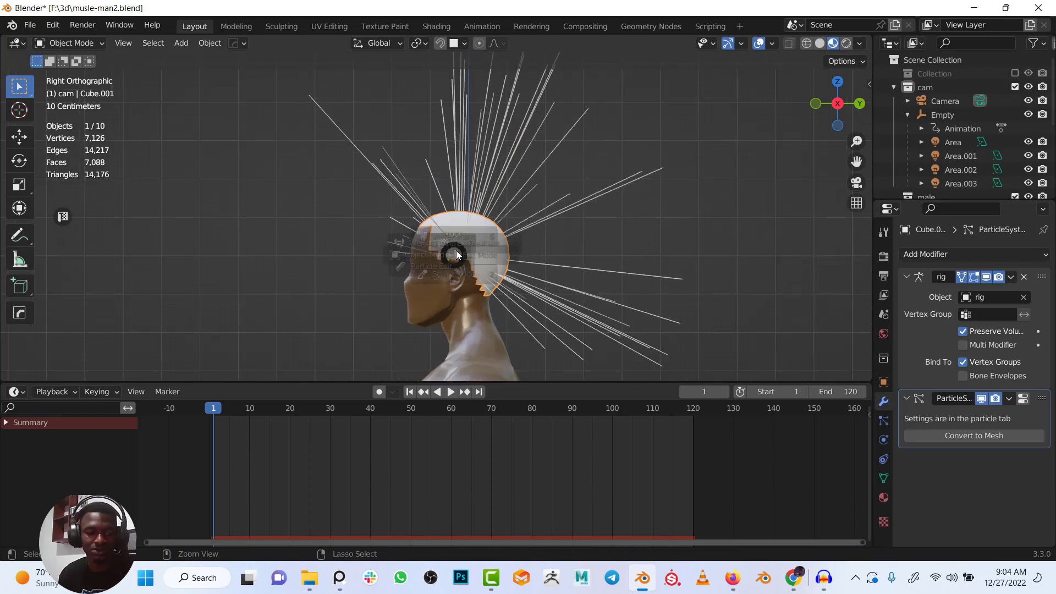
key("3")
key("ctrl+Tab")
left_click(412, 197)
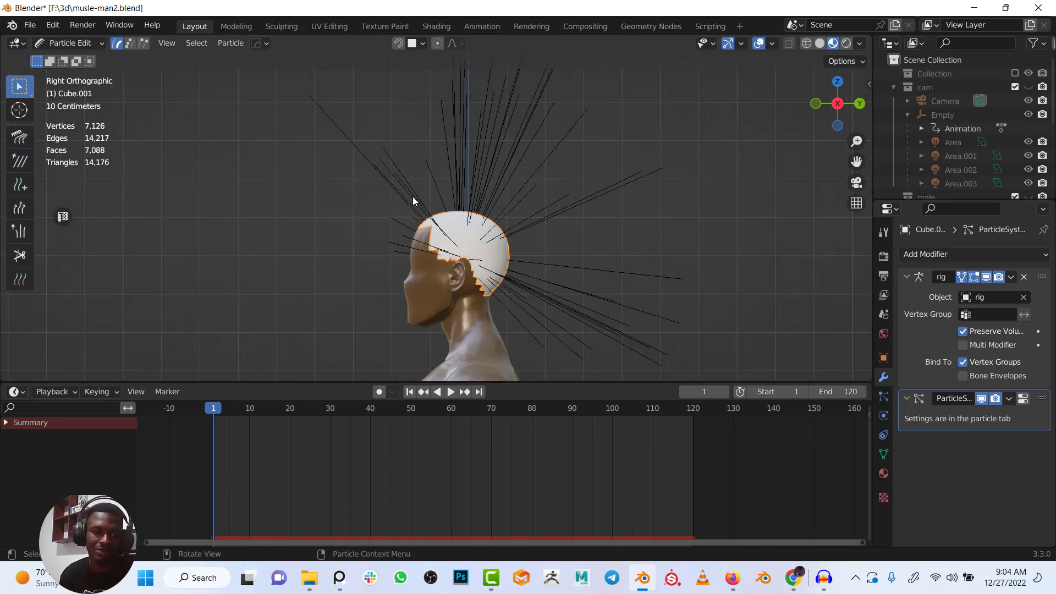
With a 324 px Comb brush in X-ray, comb the guide strands up and back over the scalp
left_click(19, 137)
key("f")
left_click(354, 187)
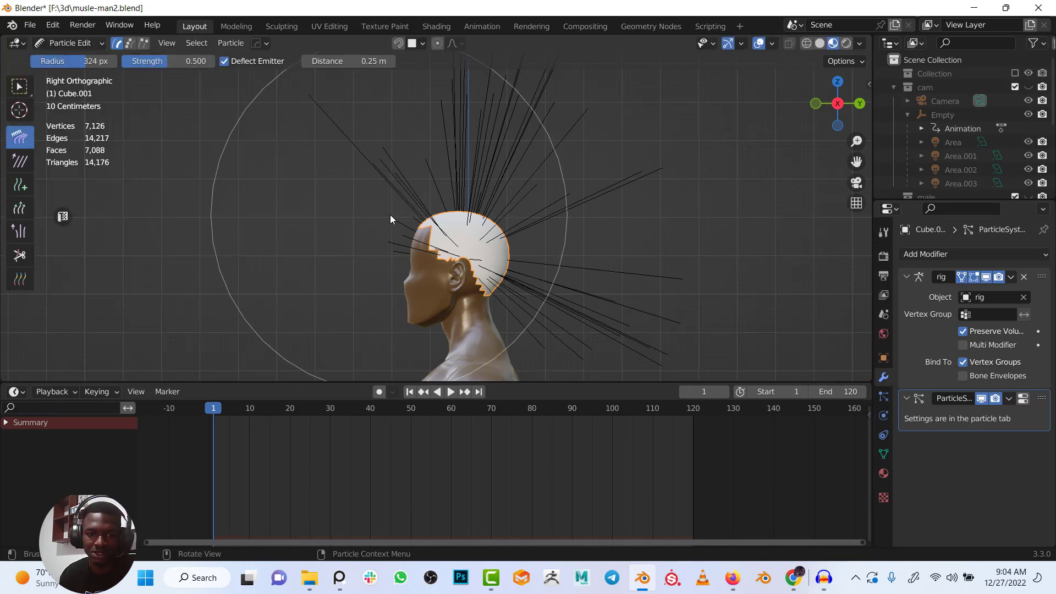
key("shift+z")
mouse_move(376, 239)
left_mouse_down()
mouse_move(533, 85)
mouse_move(460, 141)
mouse_move(566, 255)
mouse_move(643, 300)
mouse_move(631, 207)
mouse_move(453, 212)
mouse_move(443, 200)
mouse_move(628, 87)
mouse_move(627, 160)
mouse_move(719, 127)
mouse_move(743, 219)
mouse_move(706, 279)
mouse_move(599, 283)
mouse_move(589, 298)
mouse_move(487, 267)
left_mouse_up()
scroll(443, 200, "up", 1)
Return to shaded view and Particle Edit mode on the hair cap, then pick the Add tool
key("ctrl+Tab")
mouse_move(493, 226)
middle_mouse_down()
mouse_move(441, 278)
mouse_move(660, 272)
mouse_move(444, 250)
mouse_move(540, 295)
mouse_move(400, 305)
mouse_move(437, 267)
middle_mouse_up()
key("shift+z")
scroll(660, 272, "up", 5)
key("ctrl+Tab")
left_click(354, 307)
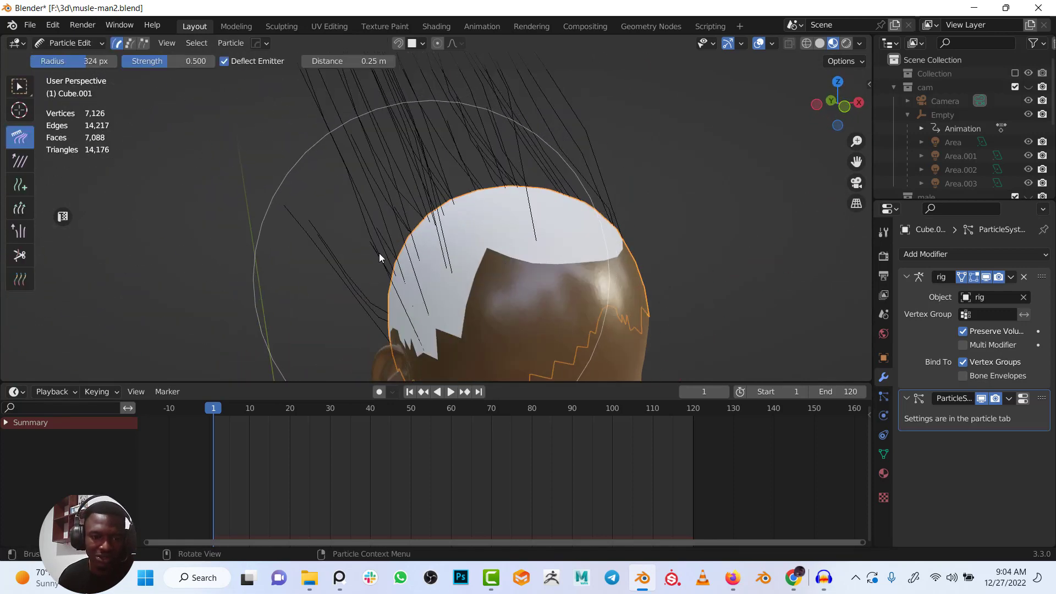
left_click(16, 189)
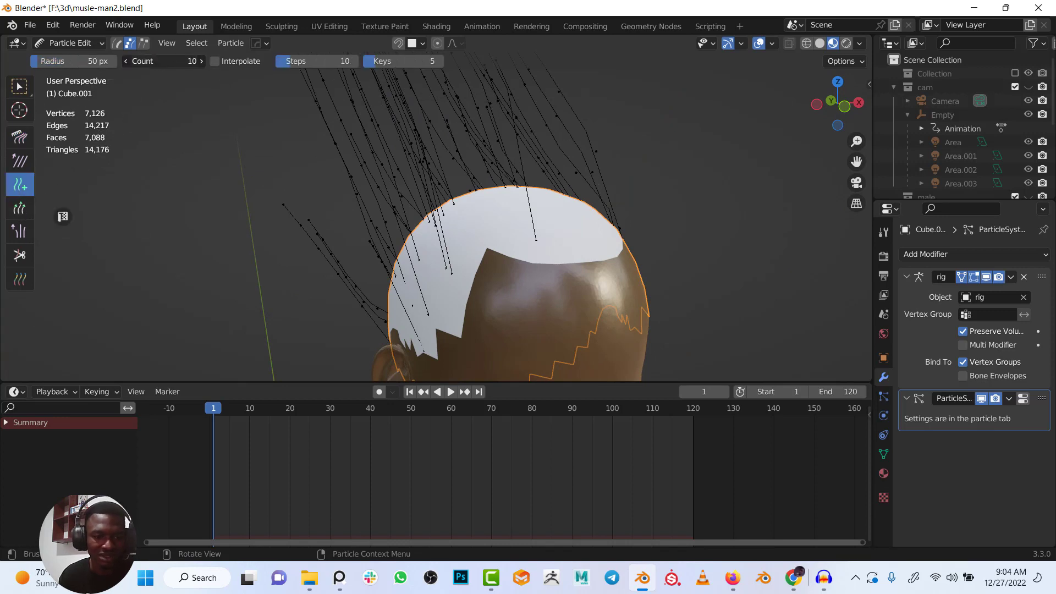
Set the Add count to 1 and plant the first strands near the crown, undoing a stray one
key("Return")
middle_click_drag(457, 165, 471, 201)
scroll(470, 201, "up", 2)
left_click_drag(539, 183, 524, 200)
mouse_move(449, 222)
left_mouse_down()
mouse_move(461, 208)
mouse_move(460, 220)
left_mouse_up()
key("ctrl+z")
key("ctrl+z")
key("ctrl+z")
key("ctrl+z")
Plant single strands one by one around the scalp, down to the lower scalp, from several angles
left_click(525, 165)
mouse_move(495, 219)
middle_mouse_down()
mouse_move(419, 234)
mouse_move(561, 245)
middle_mouse_up()
left_click(561, 244)
left_click(541, 259)
left_click(553, 220)
mouse_move(641, 257)
middle_mouse_down()
mouse_move(603, 209)
mouse_move(550, 263)
middle_mouse_up()
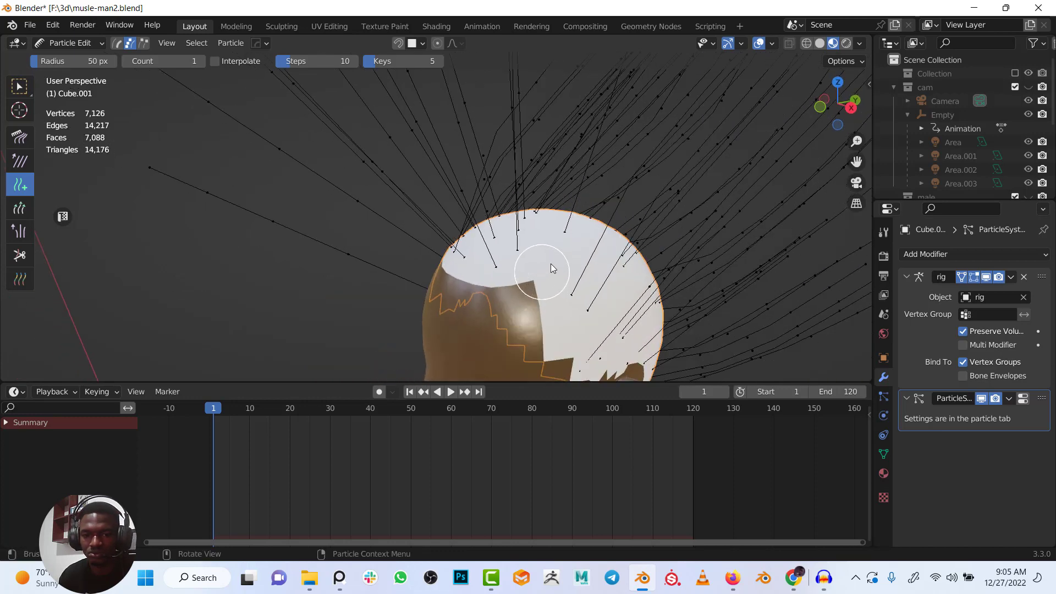
left_click(564, 339)
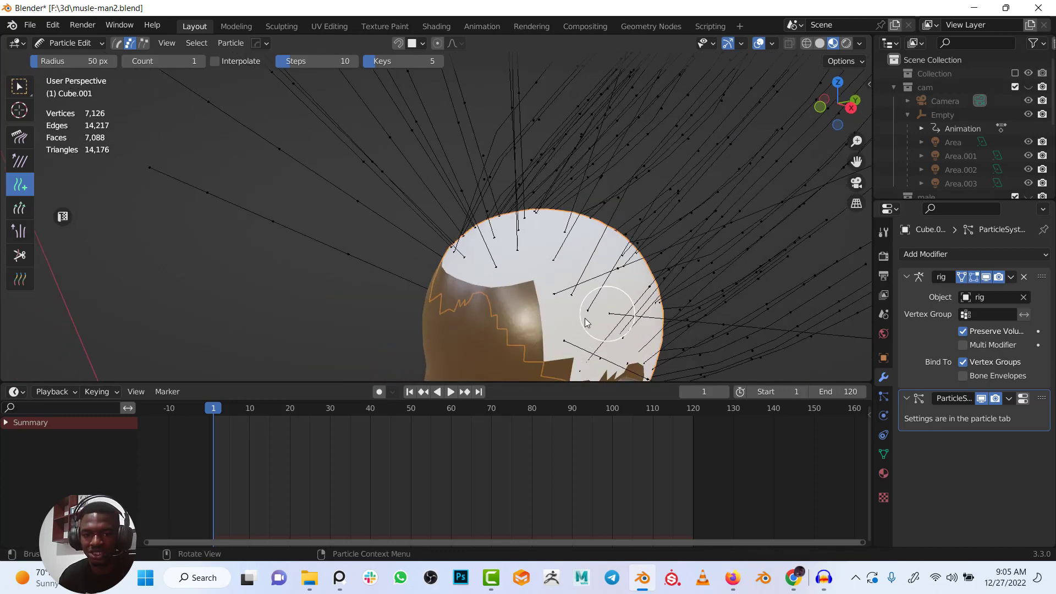
left_click(509, 273)
mouse_move(472, 281)
middle_mouse_down()
mouse_move(547, 264)
mouse_move(507, 242)
mouse_move(479, 280)
middle_mouse_up()
mouse_move(516, 316)
middle_mouse_down()
mouse_move(464, 169)
mouse_move(482, 228)
middle_mouse_up()
scroll(479, 189, "down", 3)
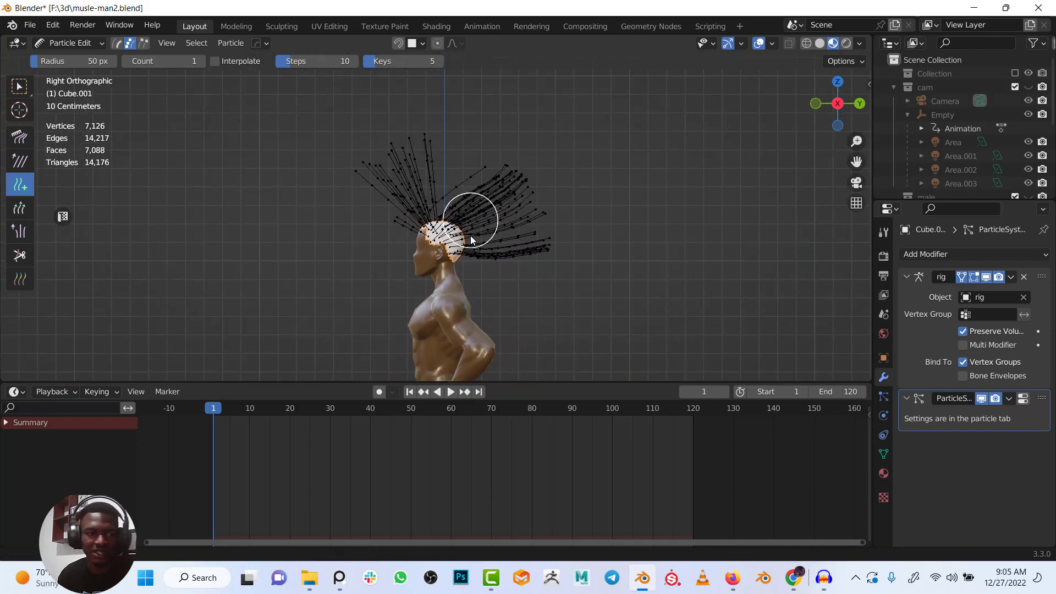
Comb the new strands up and back into a dense crest
left_click(19, 137)
scroll(315, 223, "up", 2)
mouse_move(316, 224)
left_mouse_down()
mouse_move(380, 103)
mouse_move(452, 99)
mouse_move(412, 164)
mouse_move(548, 83)
mouse_move(489, 197)
mouse_move(509, 174)
mouse_move(450, 226)
mouse_move(458, 235)
mouse_move(435, 226)
mouse_move(432, 261)
mouse_move(550, 166)
left_mouse_up()
scroll(454, 216, "up", 3)
middle_click_drag(599, 124, 533, 207)
scroll(577, 182, "up", 2)
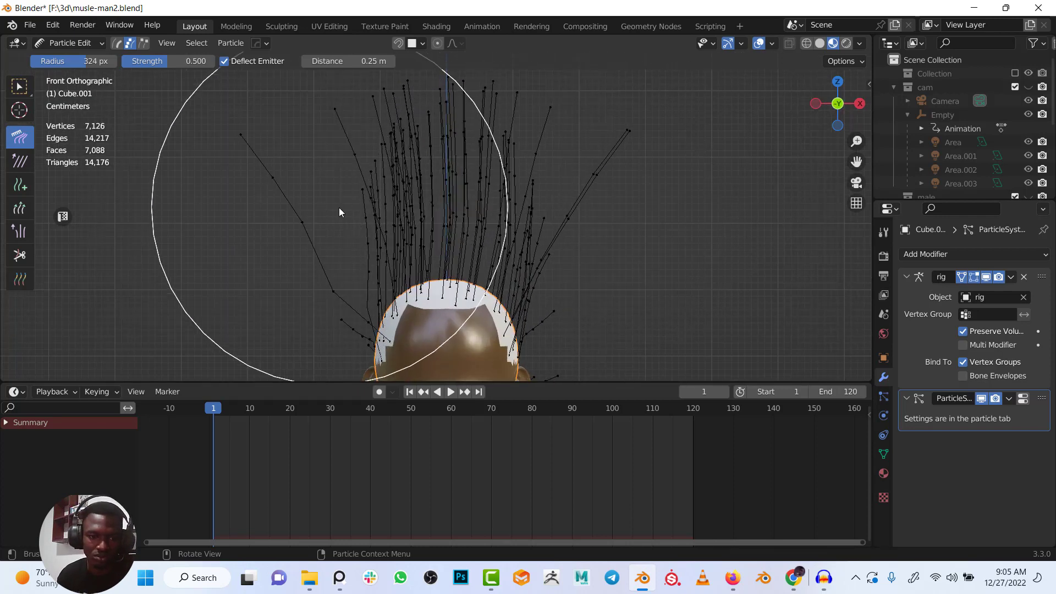
scroll(483, 222, "down", 4)
key("ctrl+Tab")
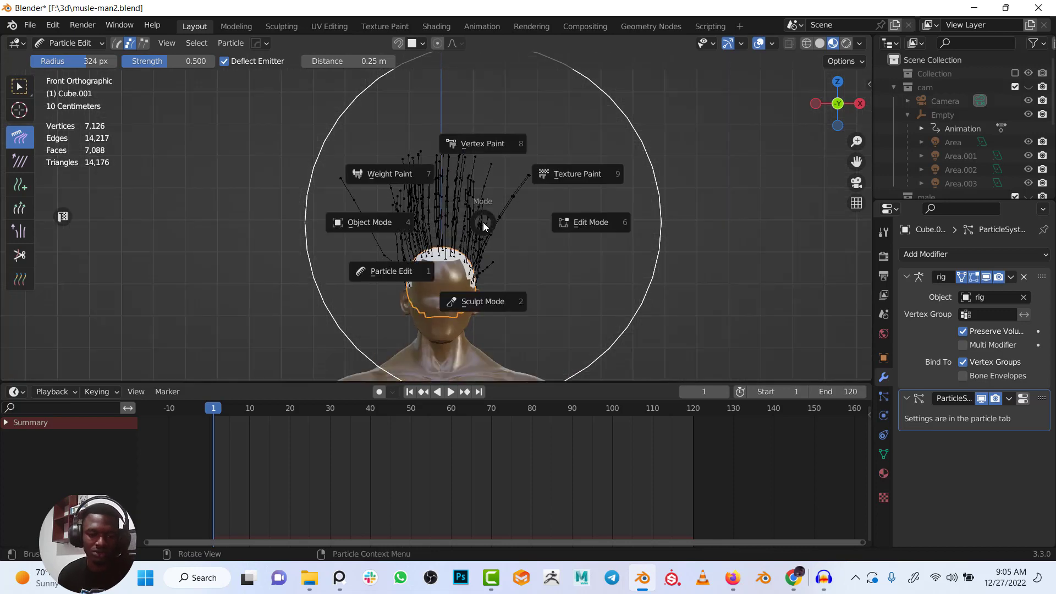
Switch the hair cap to Object Mode and collapse the rig Armature modifier panel
left_click(370, 223)
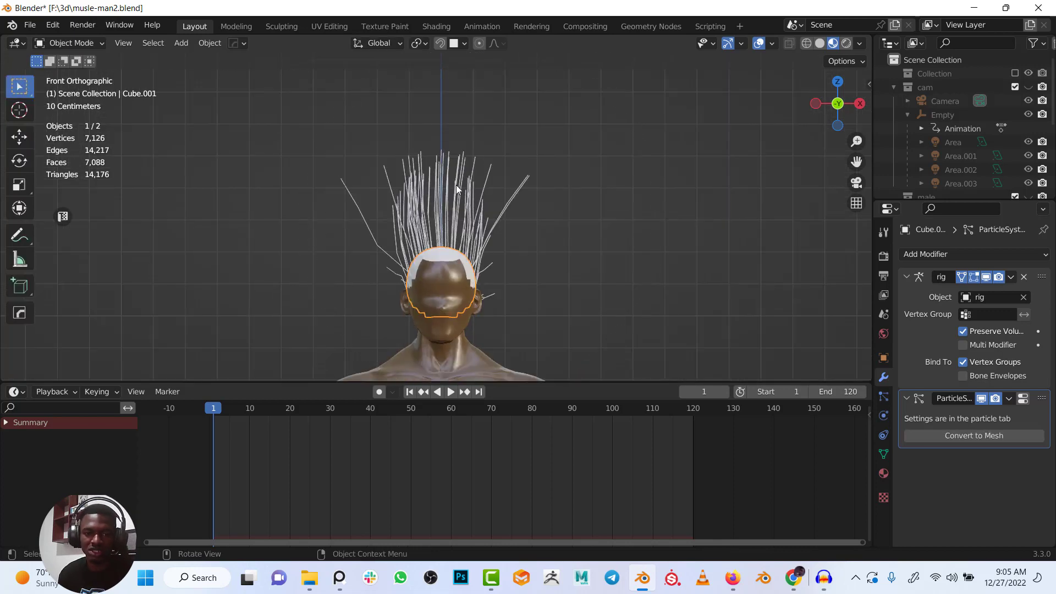
left_click(907, 277)
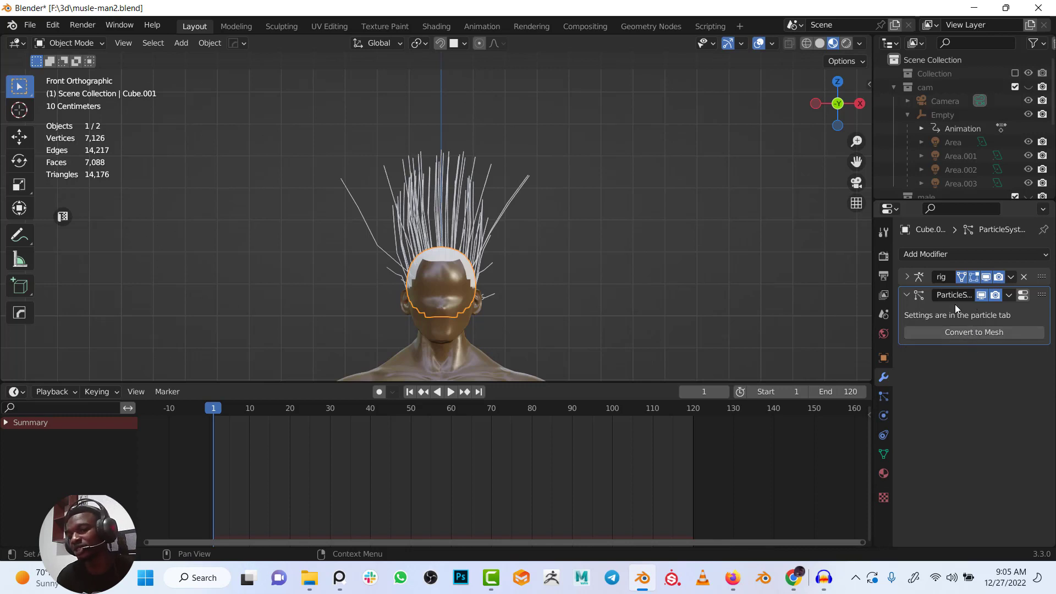
left_click(966, 333)
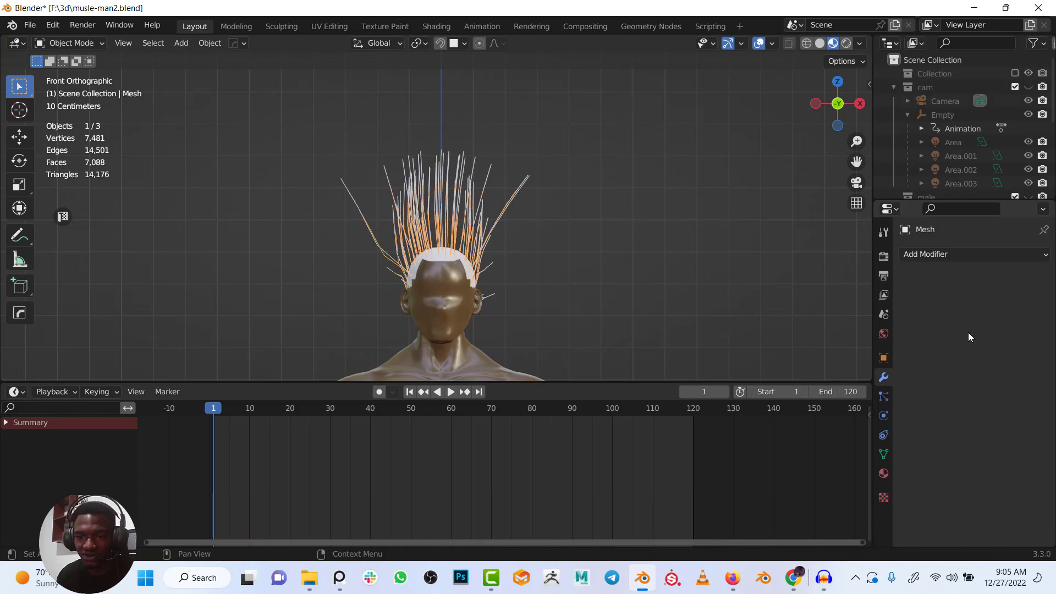
scroll(477, 252, "up", 5)
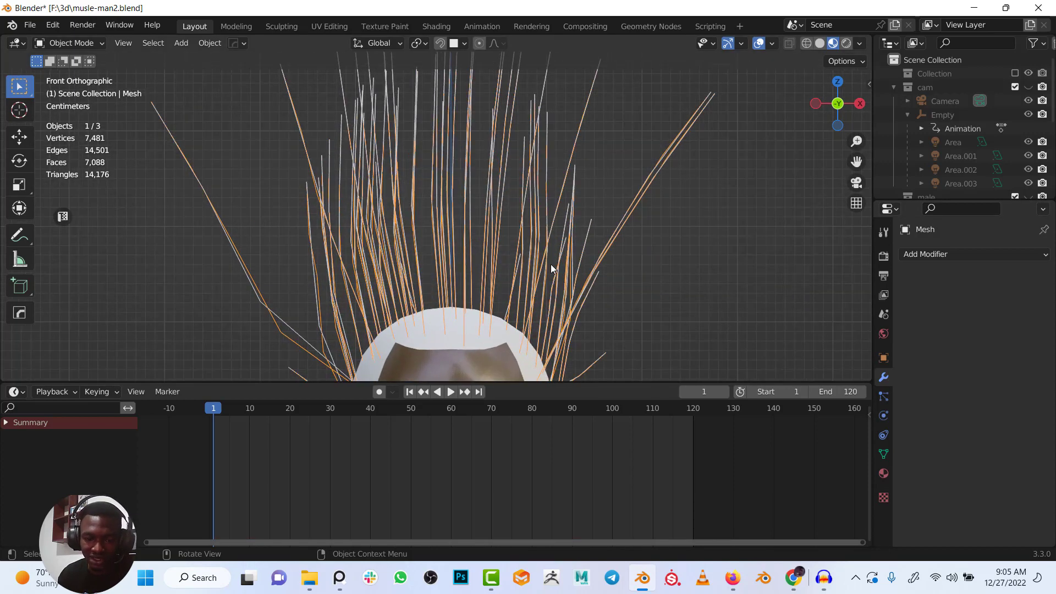
scroll(550, 264, "down", 2)
key("g")
key("Escape")
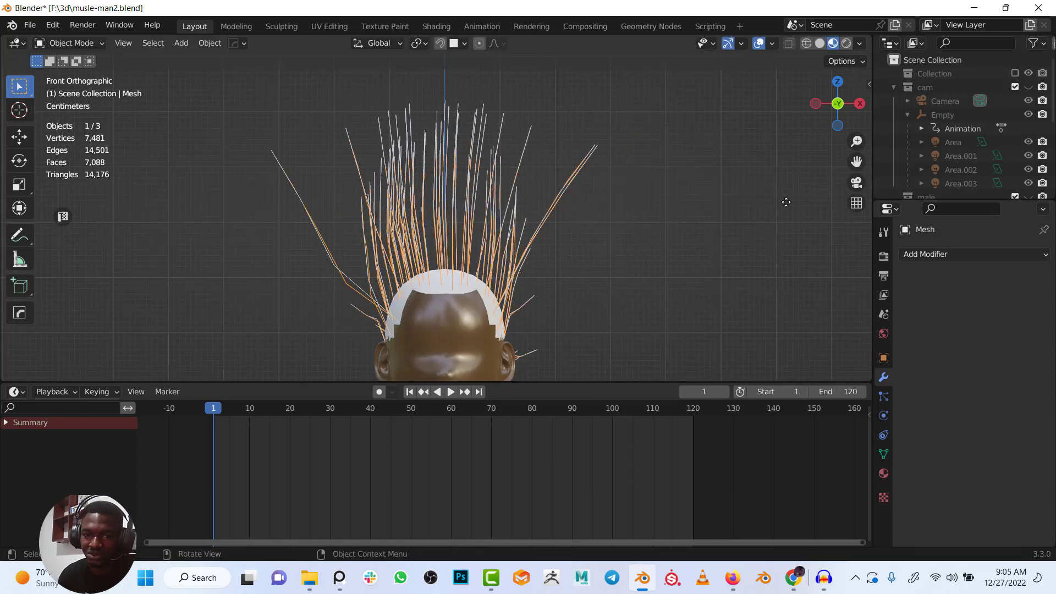
key("Delete")
left_click(496, 208)
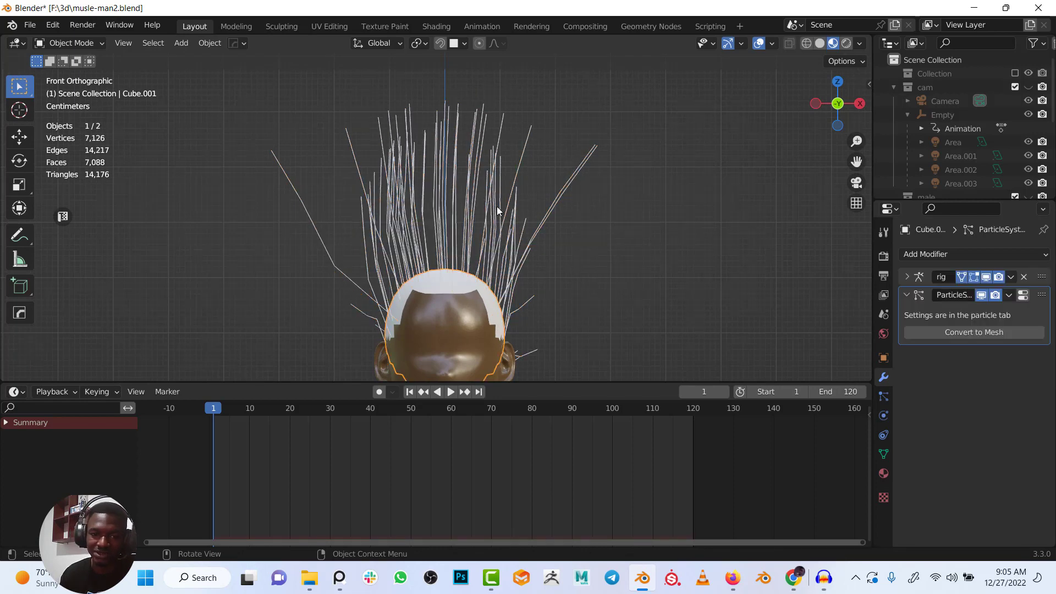
key("g")
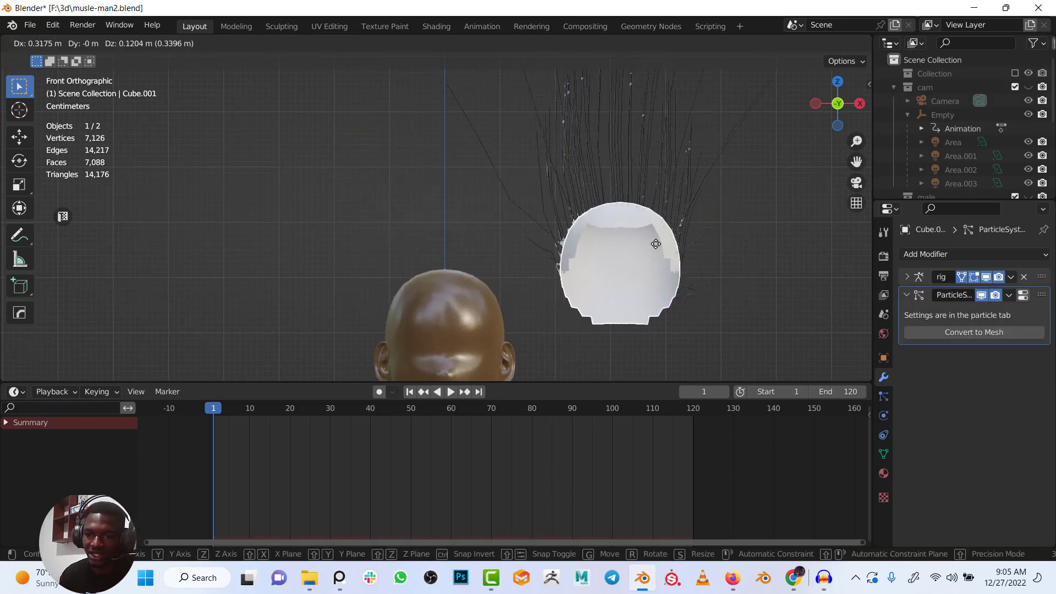
key("Escape")
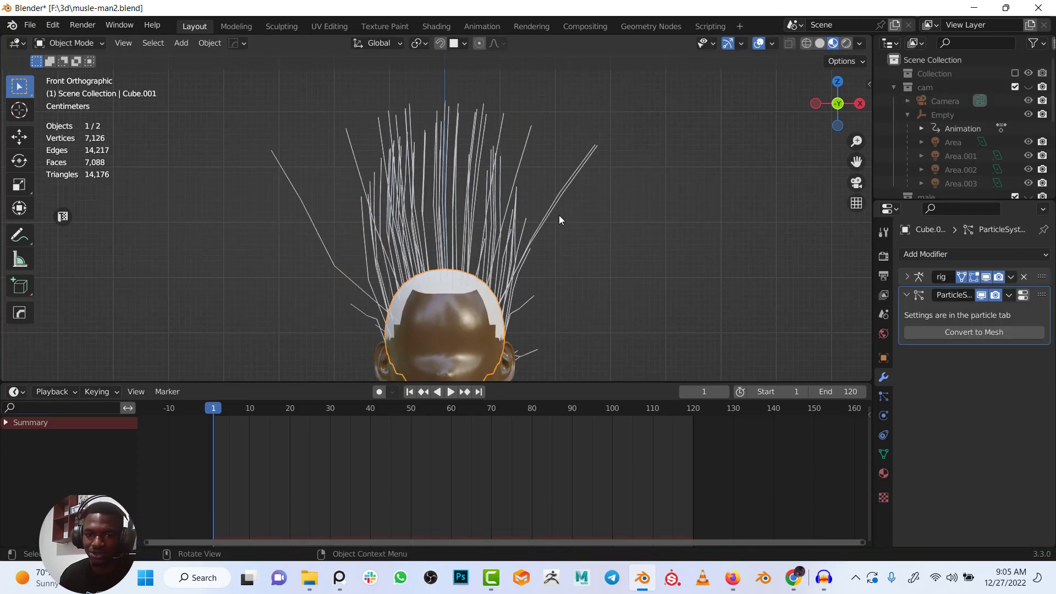
key("m")
Move the hair cap Cube.001 into a new collection named 'hidden_hair'
left_click(503, 217)
type("h")
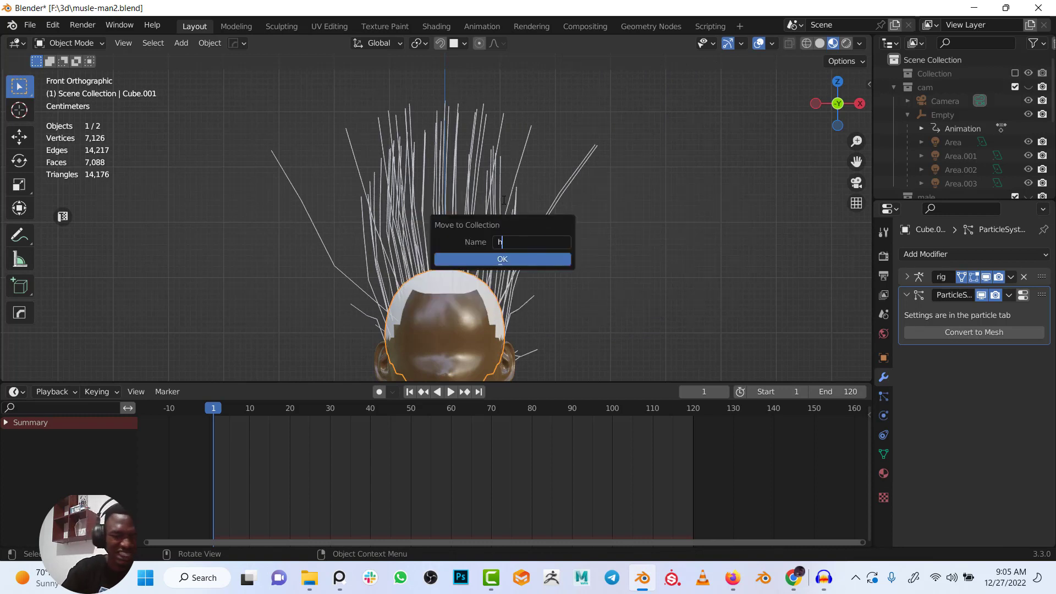
type("idd")
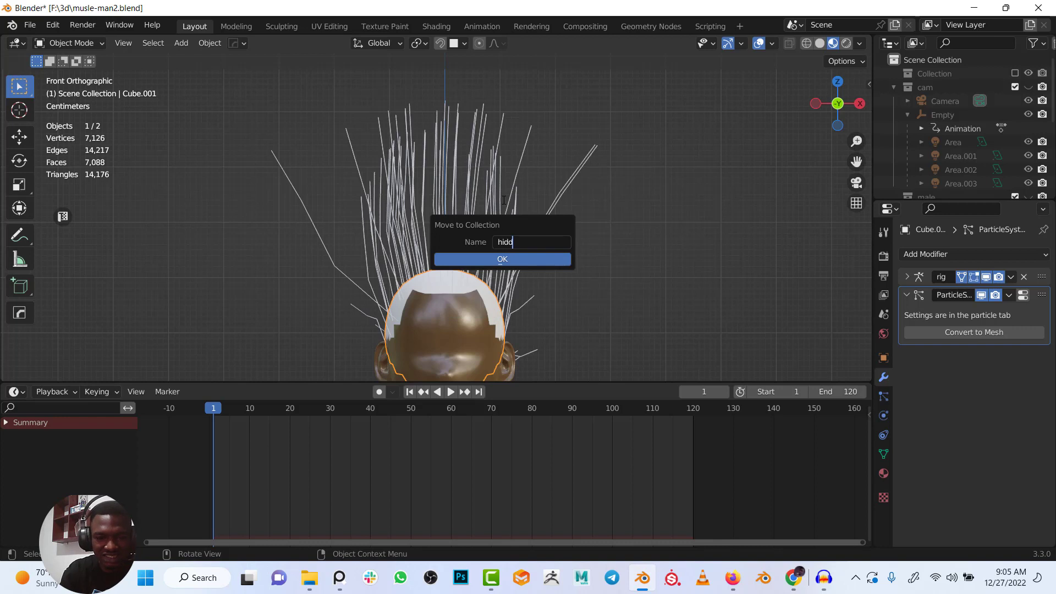
type("en_hair")
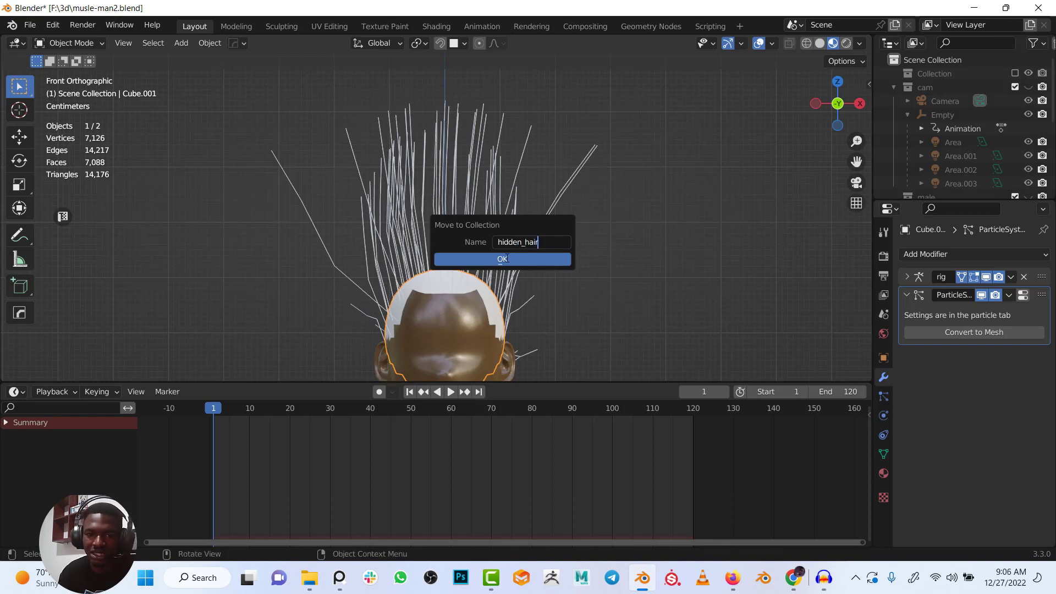
left_click(506, 257)
Collapse the cam and hidden_hair collections and exclude hidden_hair from the view layer
left_click(893, 87)
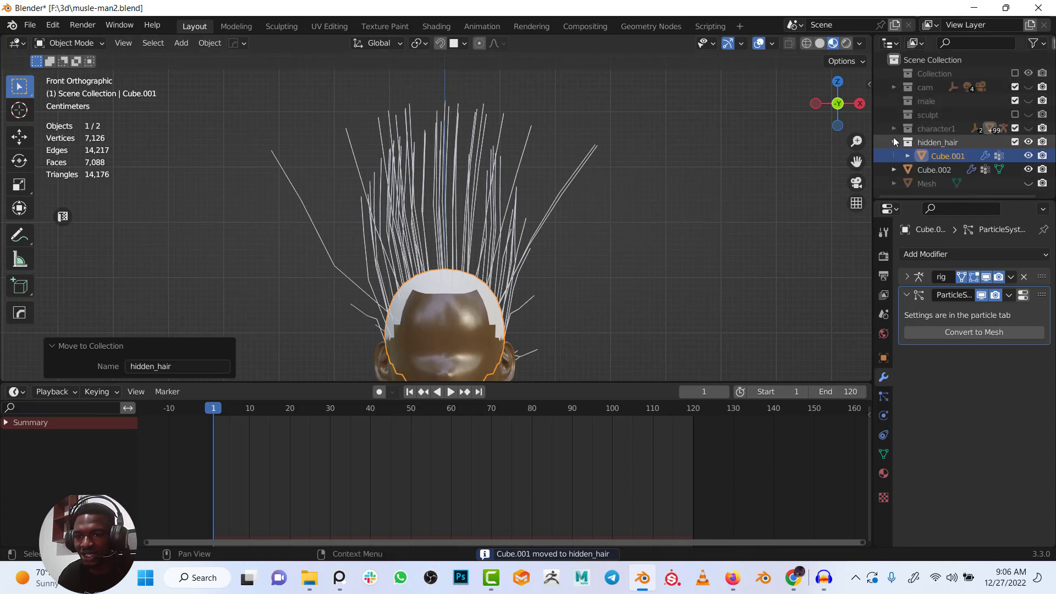
left_click(894, 142)
left_click(1015, 141)
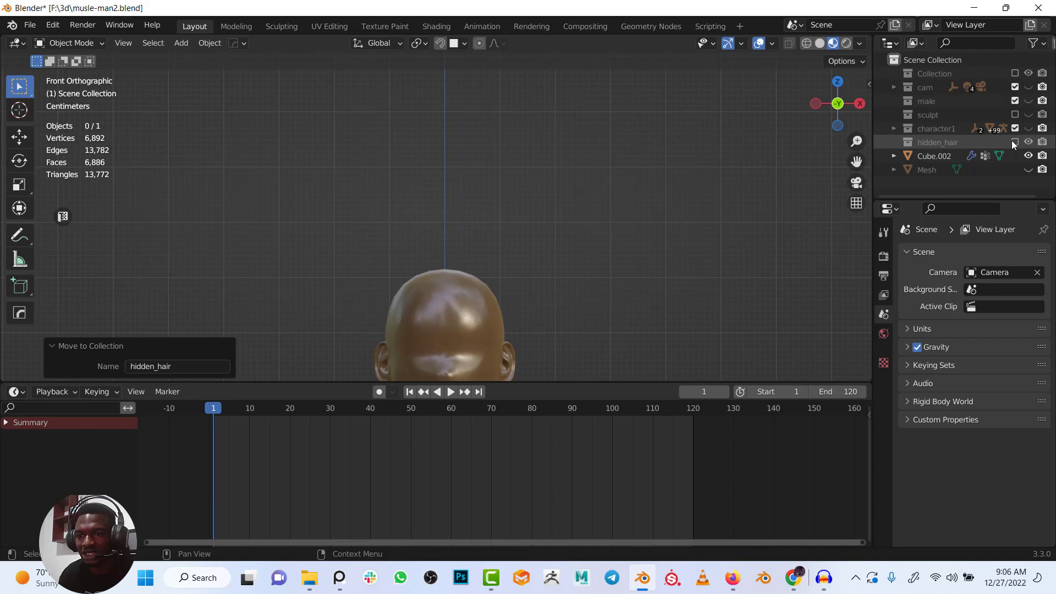
Unhide the hair-strand Mesh, add then remove a particle system, and show its Physics properties
key("alt+h")
middle_click_drag(490, 231, 533, 227)
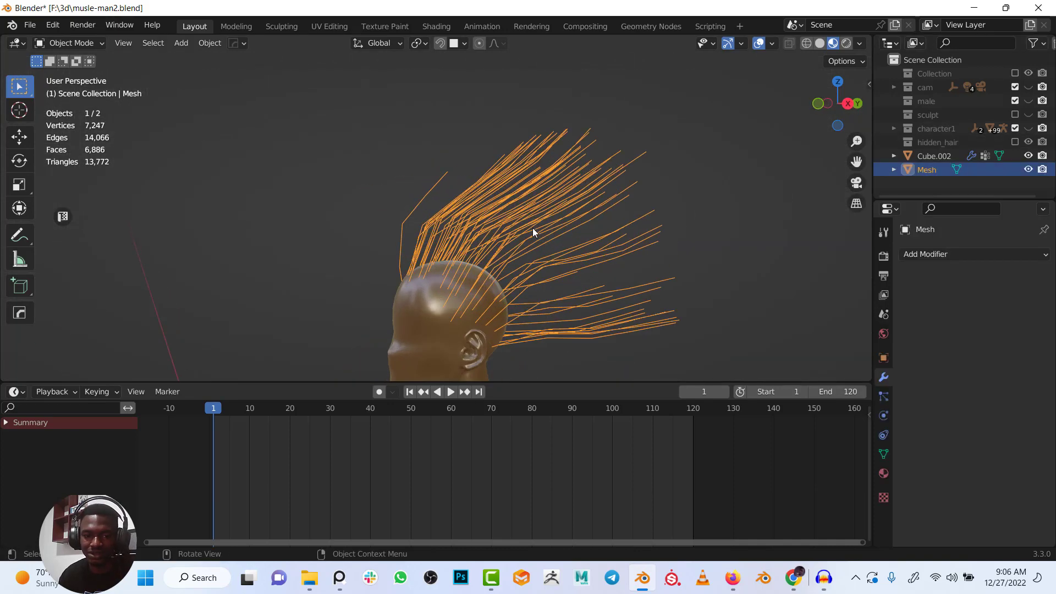
left_click(883, 396)
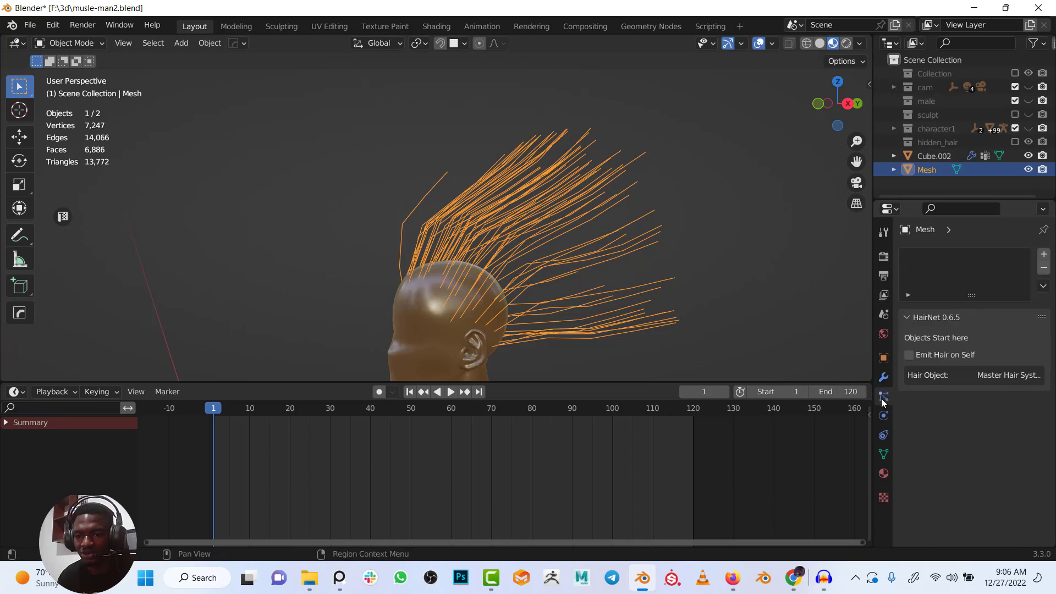
scroll(550, 236, "down", 6)
middle_click_drag(560, 265, 569, 220, "shift")
scroll(569, 220, "up", 3)
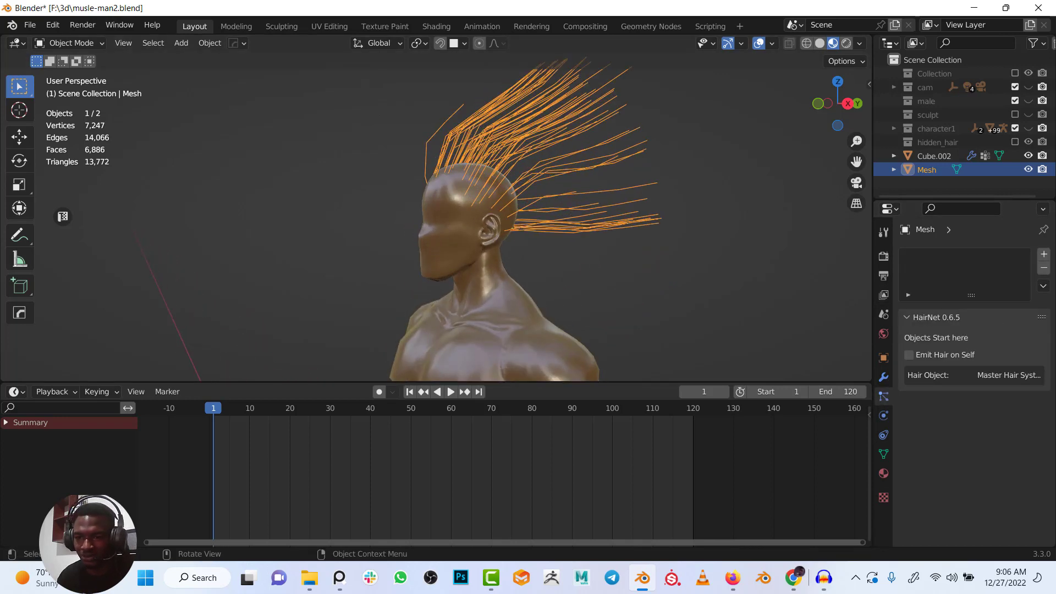
left_click(1043, 257)
left_click(1043, 268)
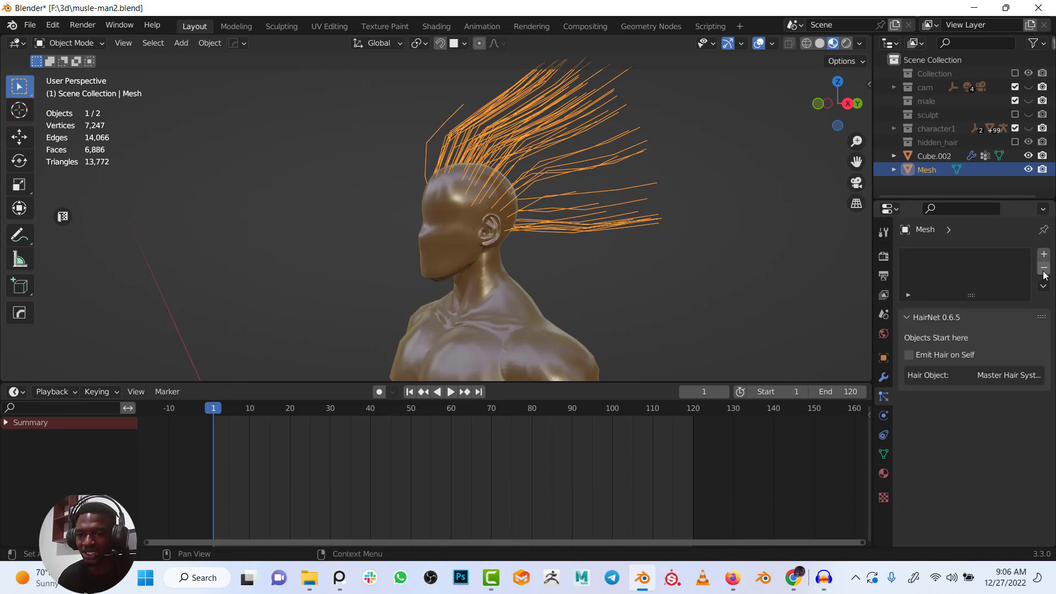
left_click(882, 416)
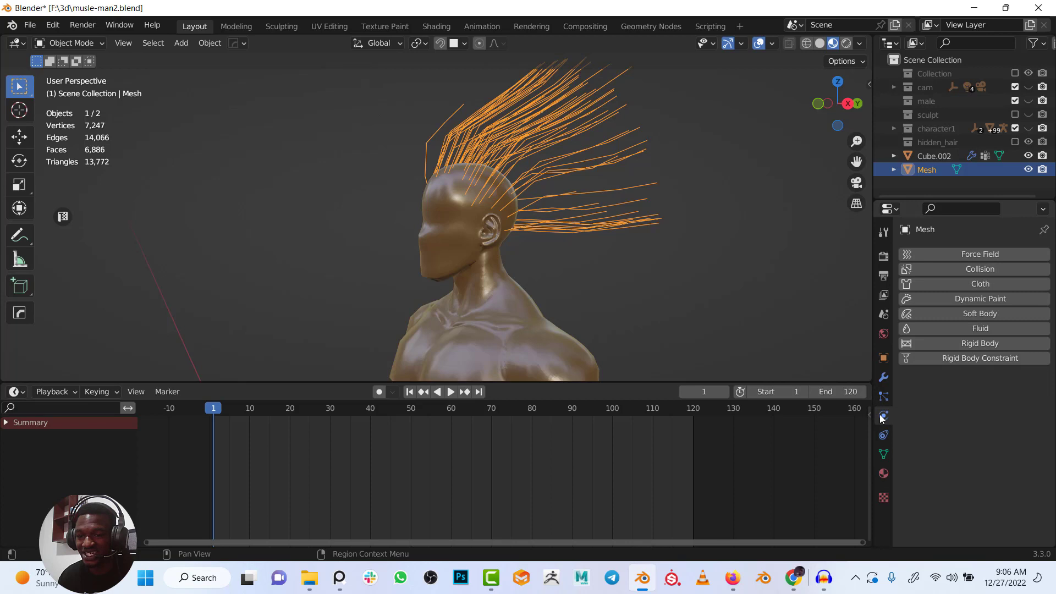
Add Cloth with the Silk preset (0.15 kg mass, tension 5), preview it, then view the head from the side
left_click(961, 281)
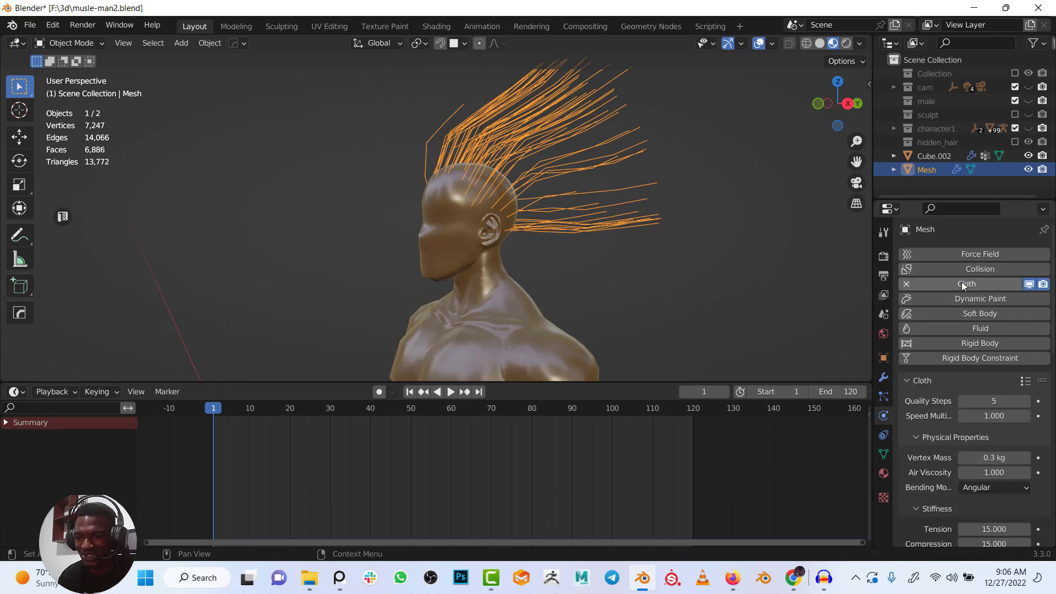
left_click(1026, 381)
left_click(995, 326)
key("space")
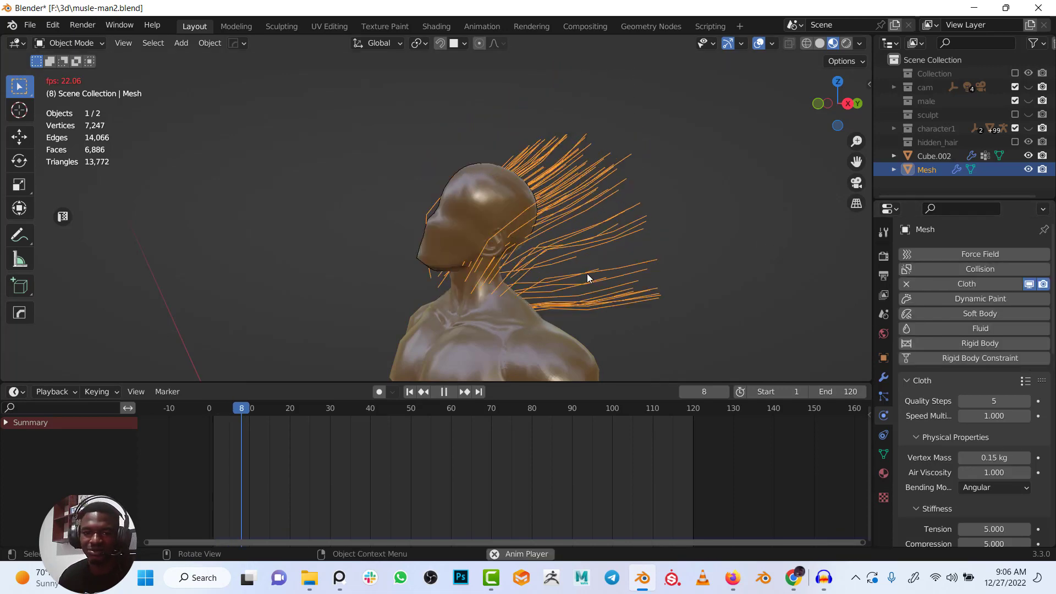
key("Escape")
scroll(586, 273, "down", 3)
middle_click_drag(557, 262, 538, 259)
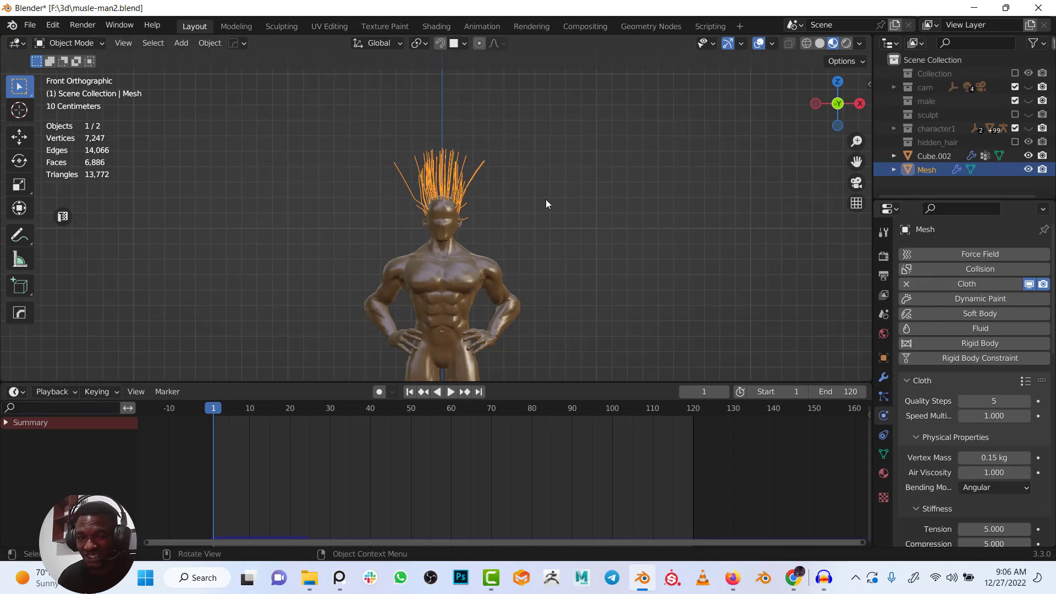
scroll(474, 216, "up", 4)
scroll(507, 219, "down", 2)
key("KP_3")
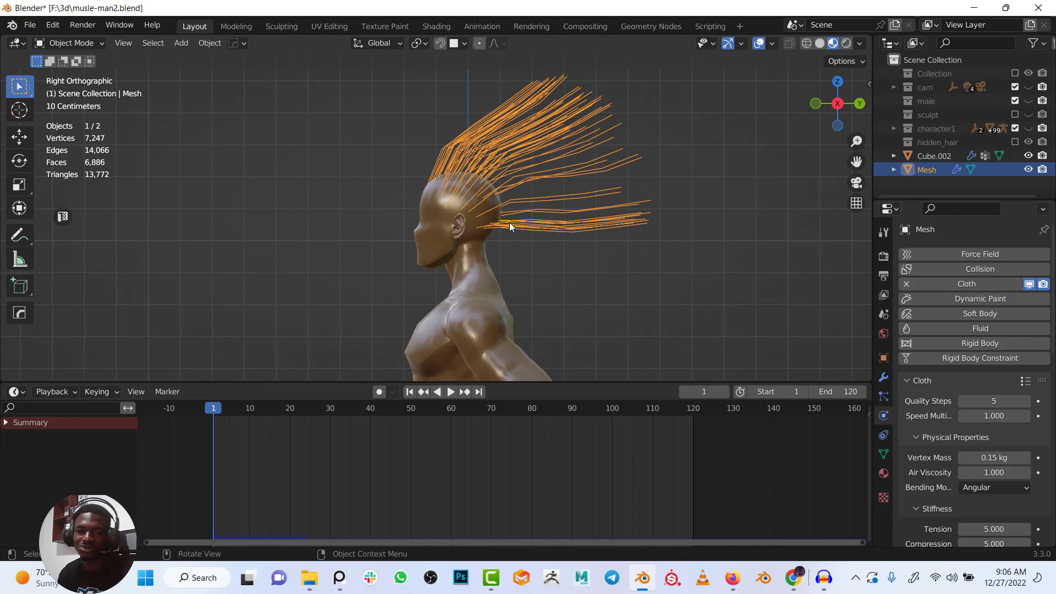
scroll(510, 222, "up", 5)
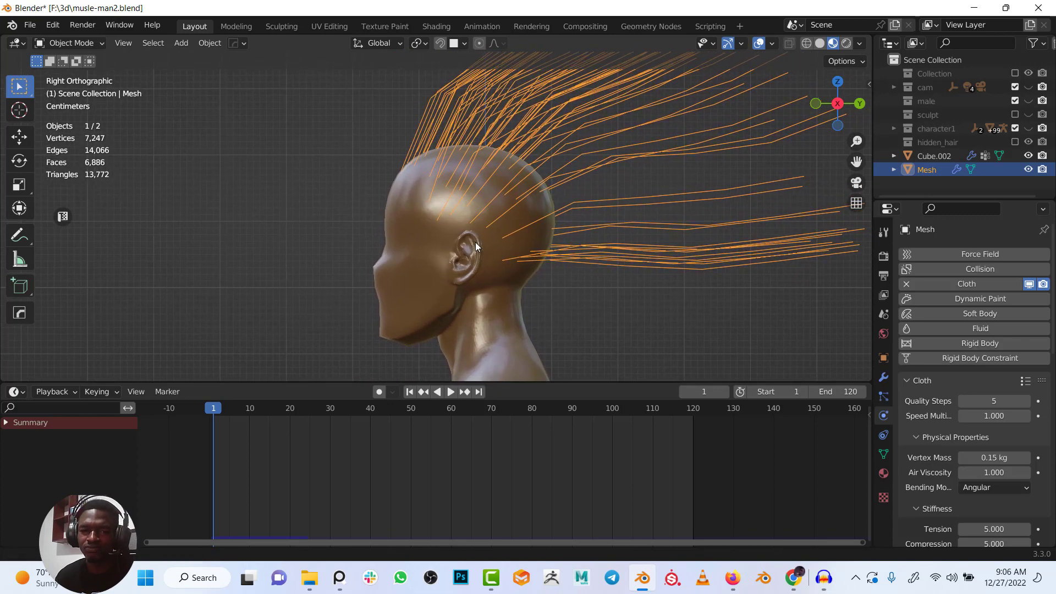
middle_click_drag(476, 246, 477, 215, "shift")
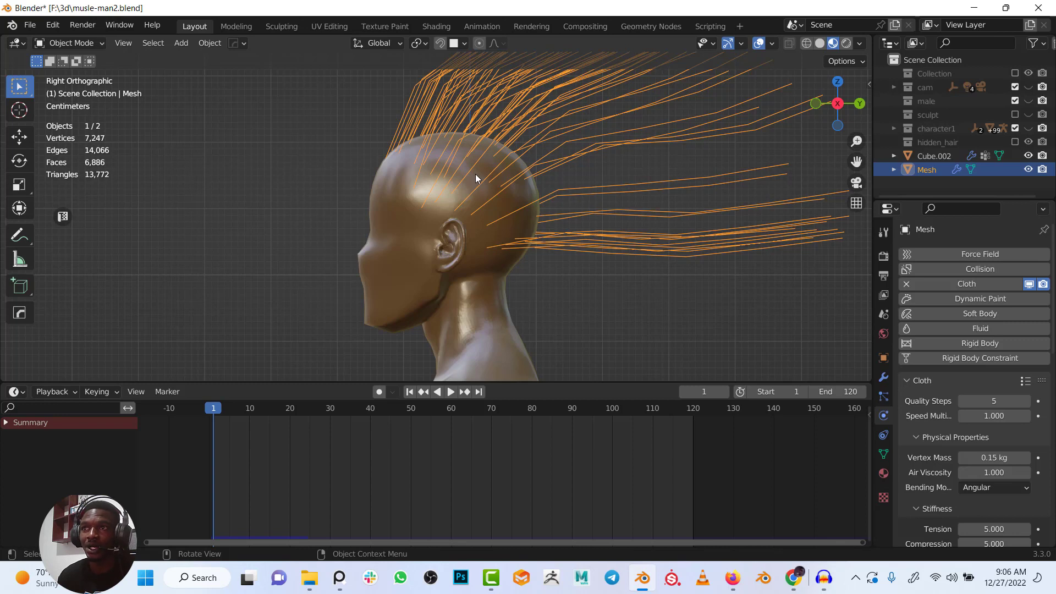
In vertex Edit Mode, create vertex group 'Group' on the hair Mesh with the scalp root vertices assigned
key("Tab")
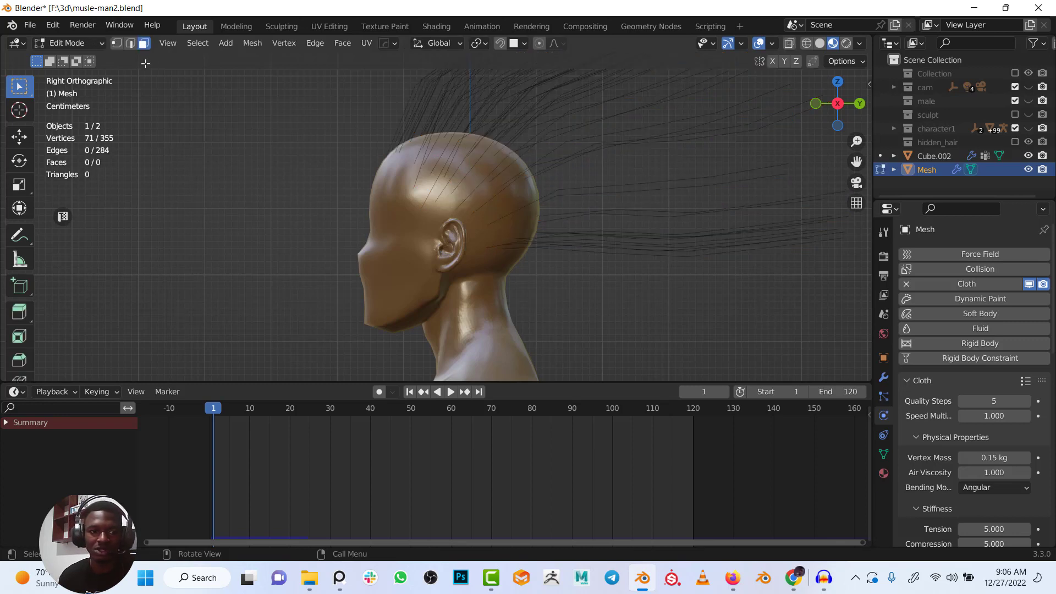
left_click(118, 43)
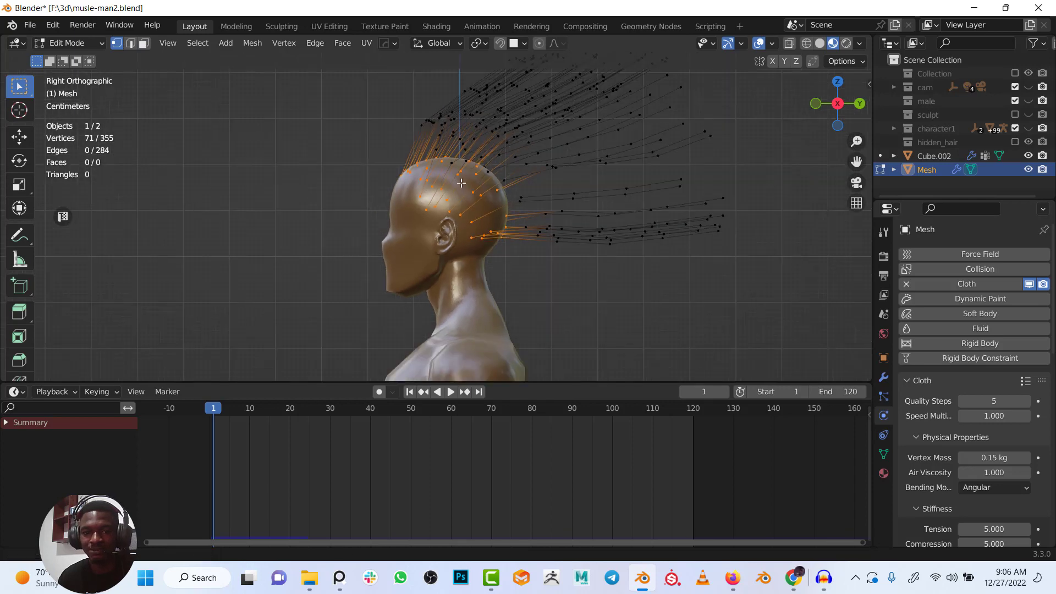
scroll(444, 217, "up", 2)
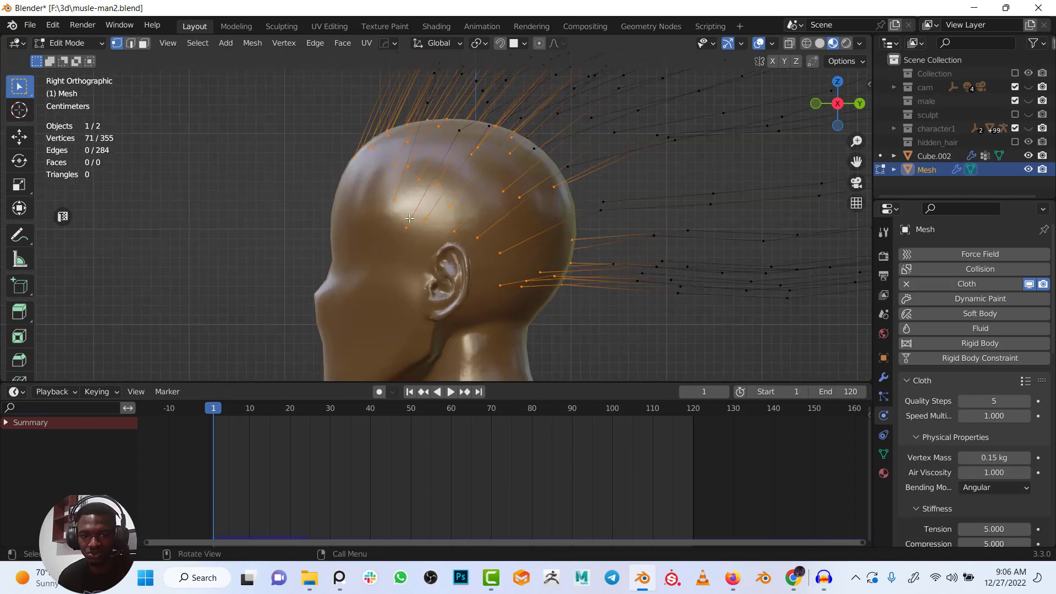
middle_click_drag(471, 168, 594, 196)
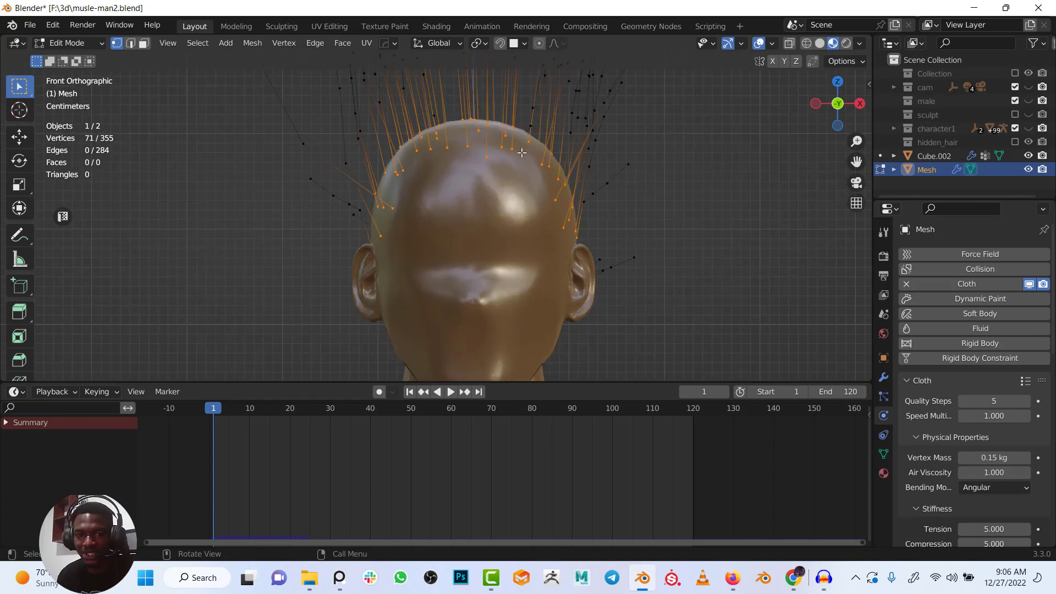
left_click(883, 454)
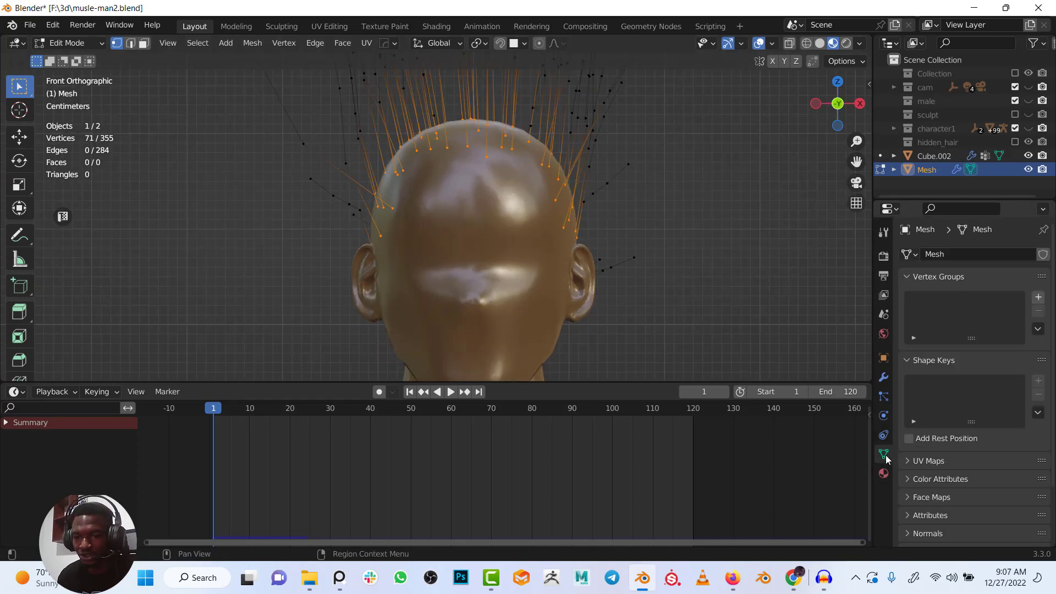
left_click(1037, 299)
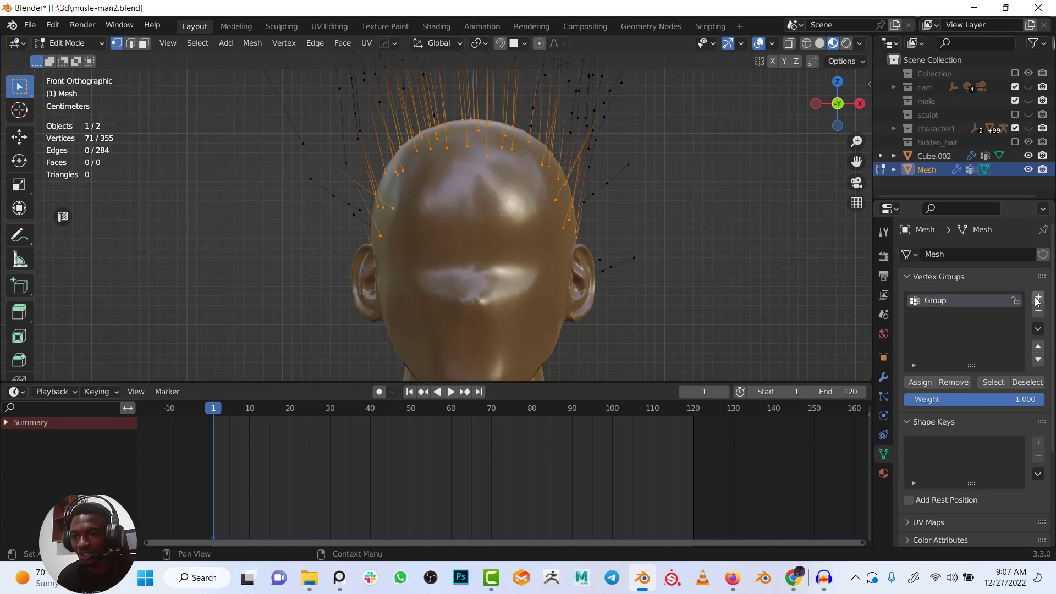
left_click(919, 382)
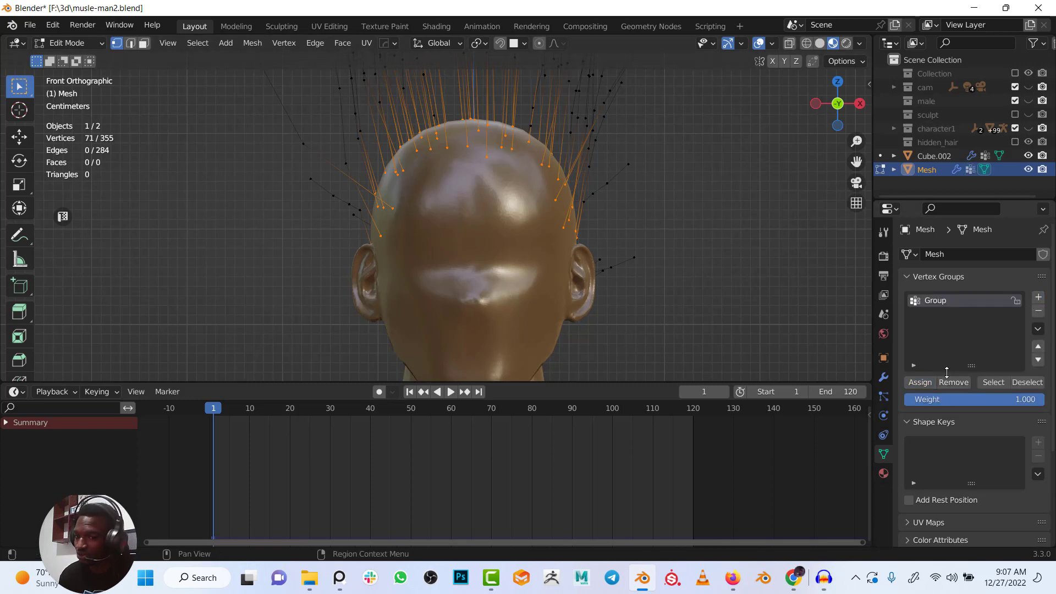
key("Tab")
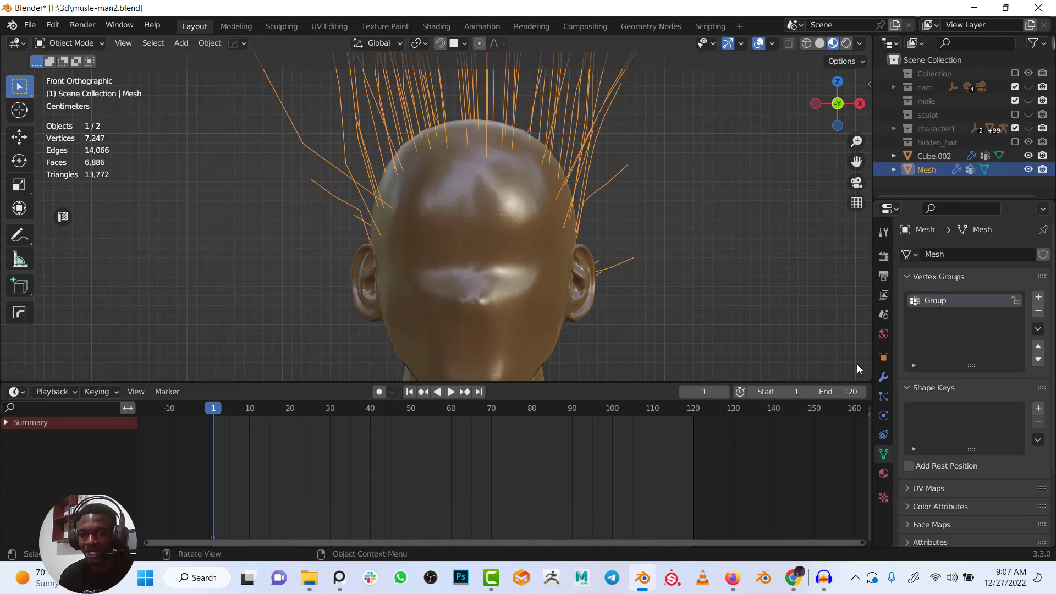
Set the cloth Shape Pin Group to 'Group' and play the simulation to test the pinning
left_click(883, 417)
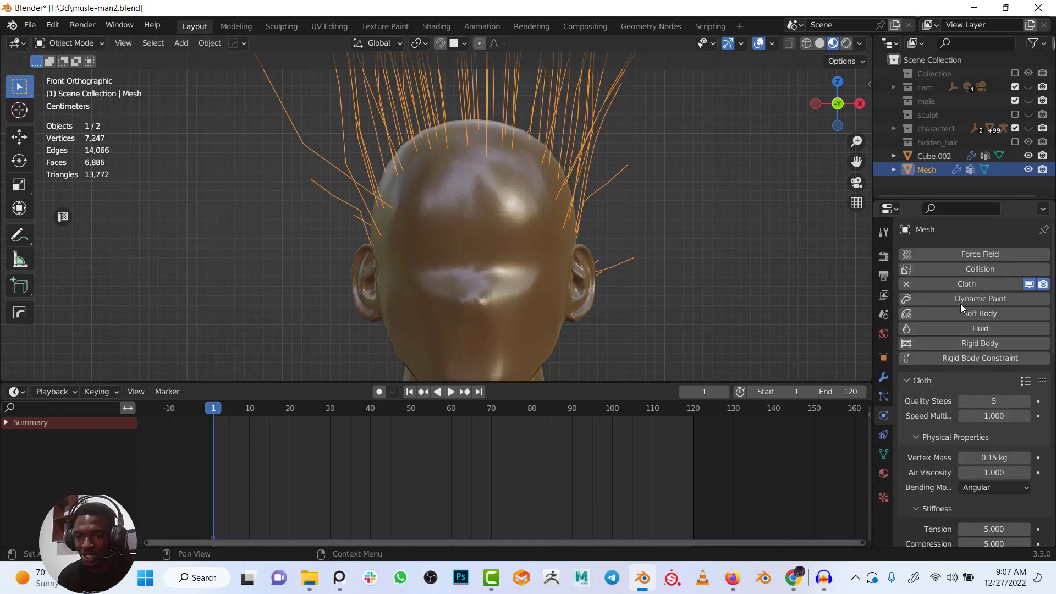
scroll(968, 352, "down", 15)
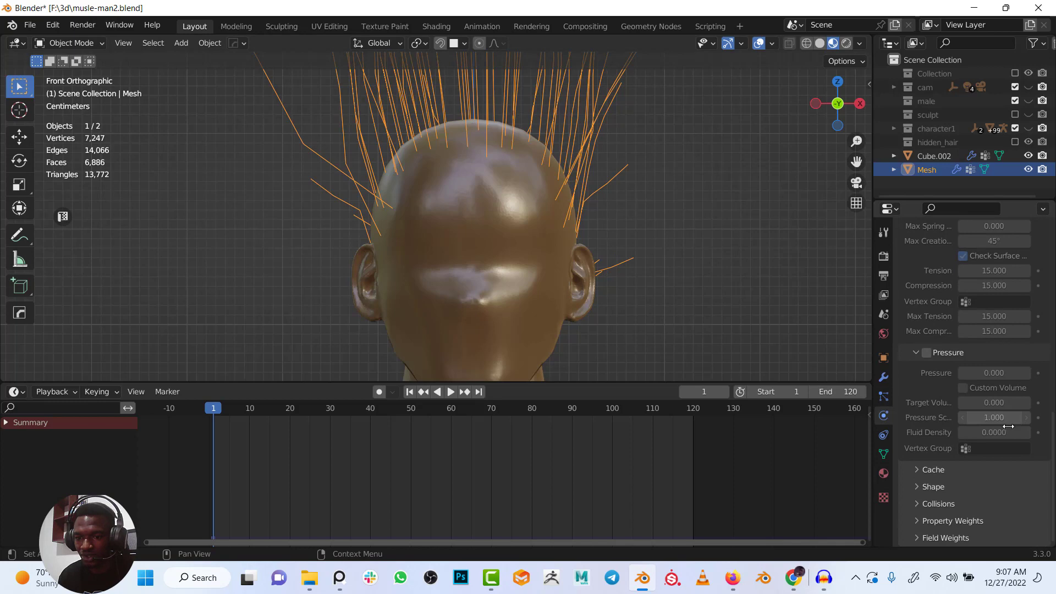
left_click(934, 488)
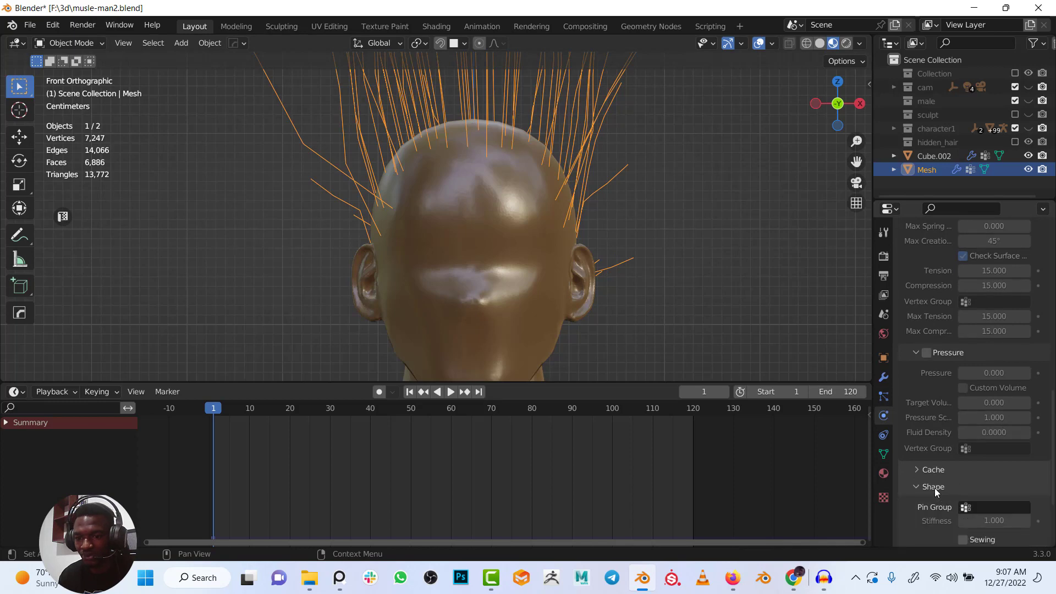
left_click(976, 507)
left_click(935, 360)
scroll(610, 258, "down", 2)
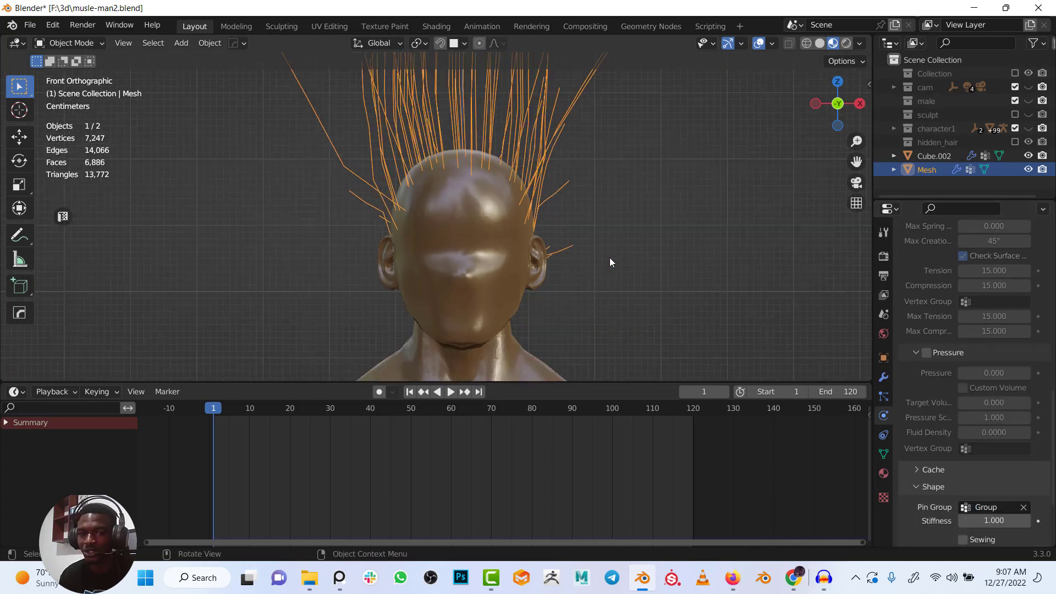
scroll(582, 242, "down", 2)
key("space")
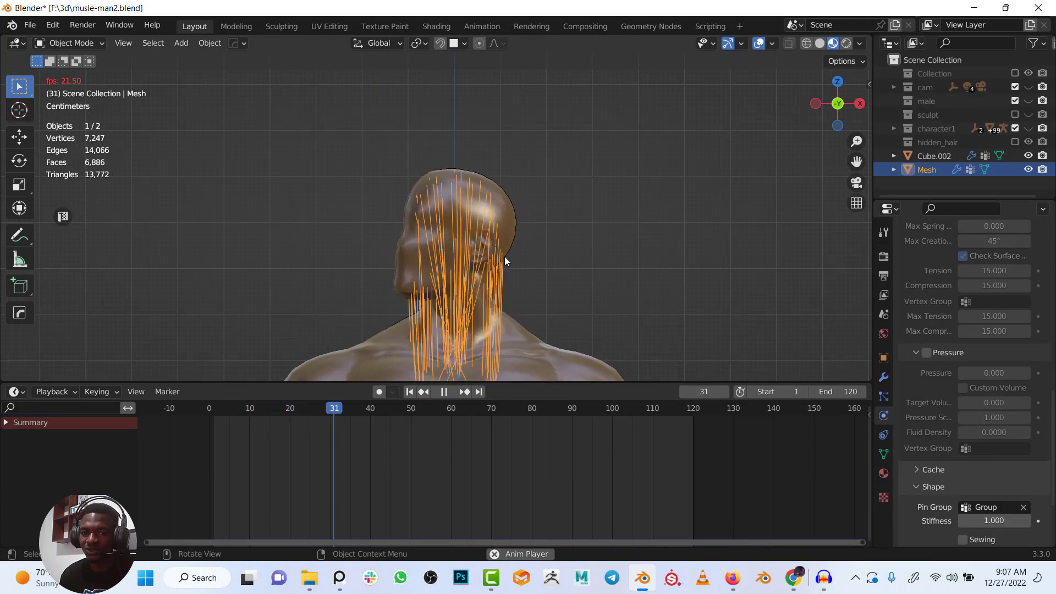
key("Escape")
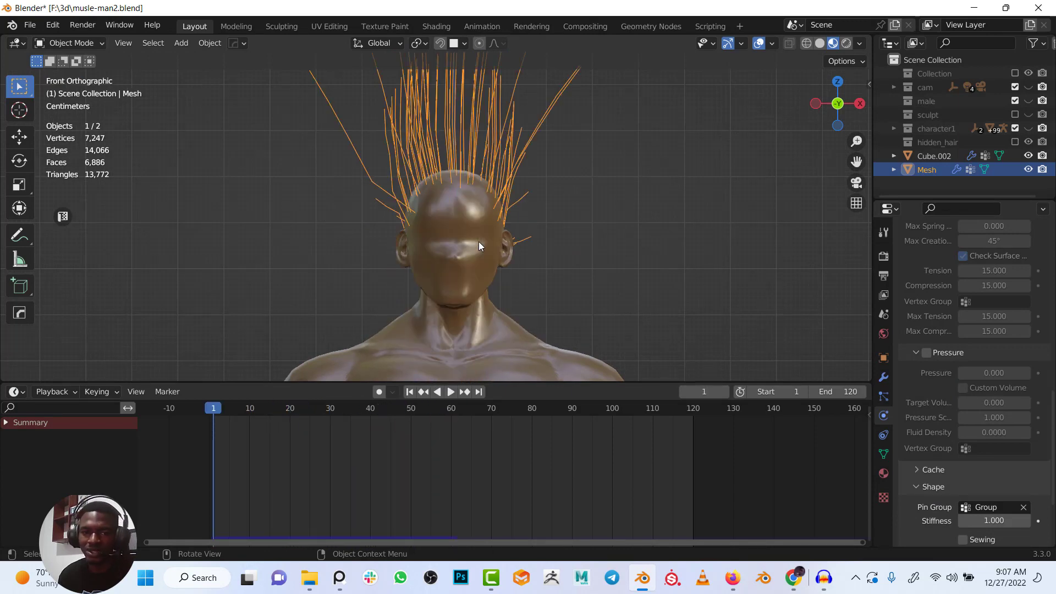
scroll(473, 228, "down", 3)
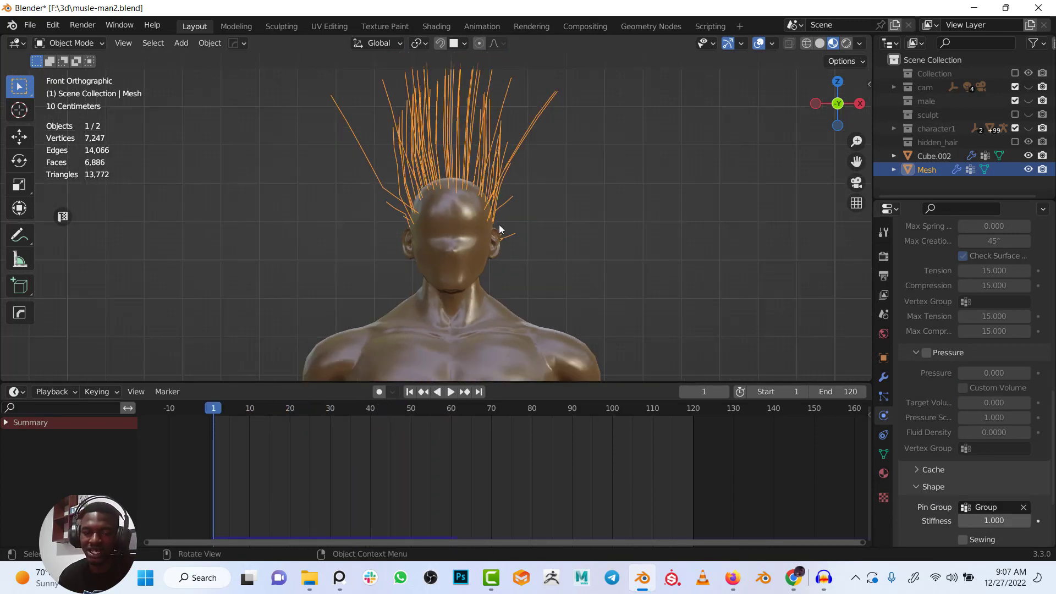
left_click(772, 43)
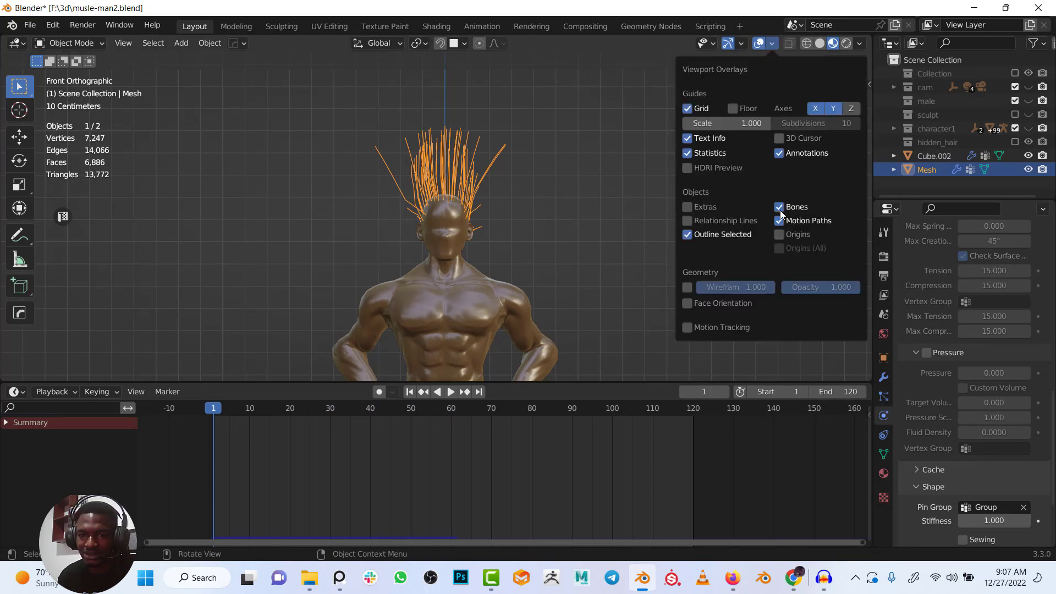
left_click(476, 265)
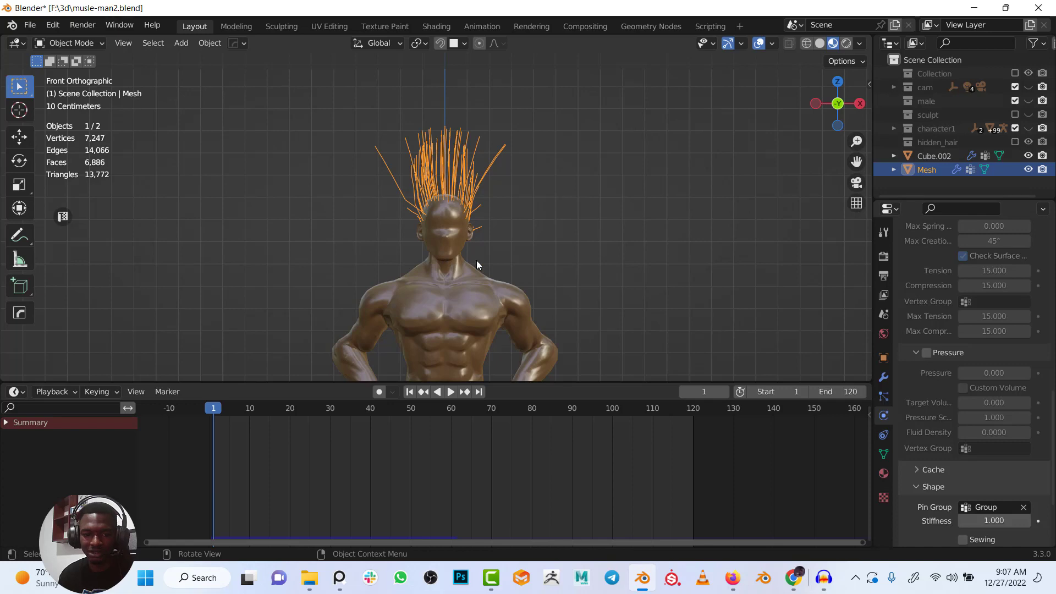
scroll(491, 262, "down", 2)
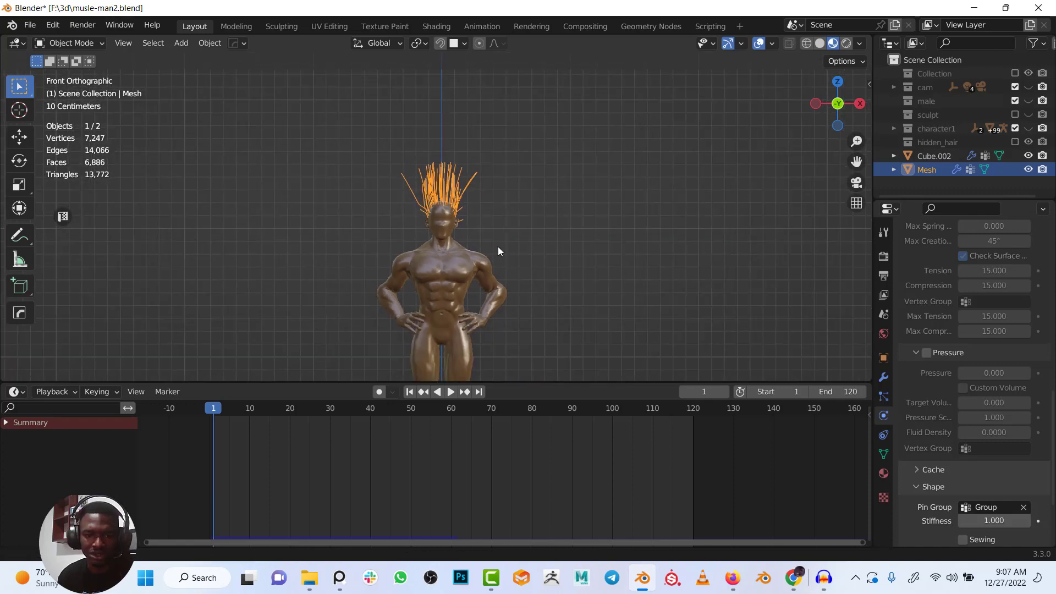
scroll(498, 246, "up", 3)
middle_click_drag(526, 196, 514, 252, "shift")
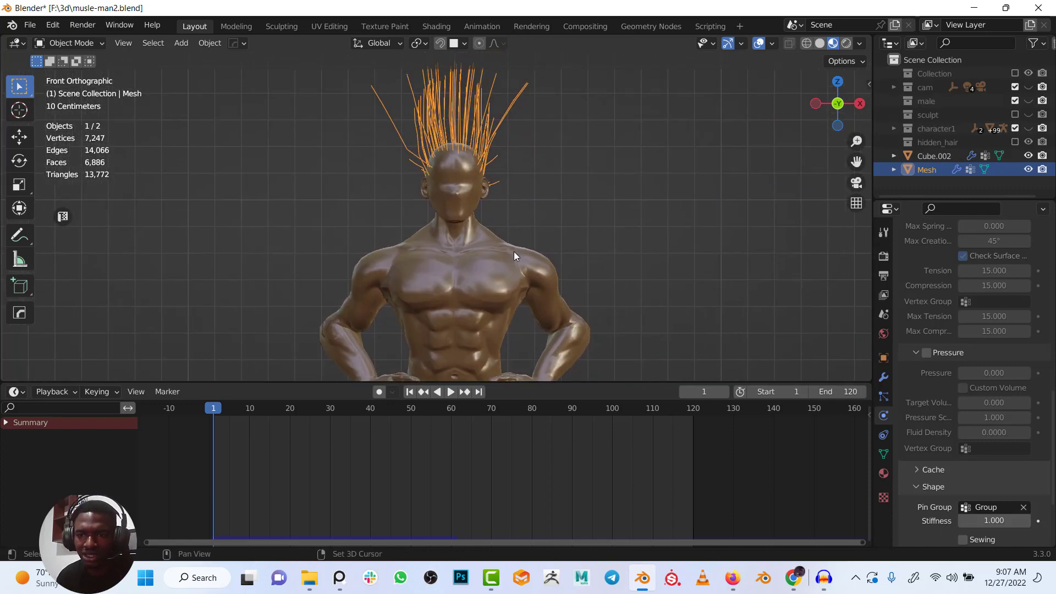
Make the character1 collection visible, leaving Collection excluded
scroll(535, 230, "up", 2)
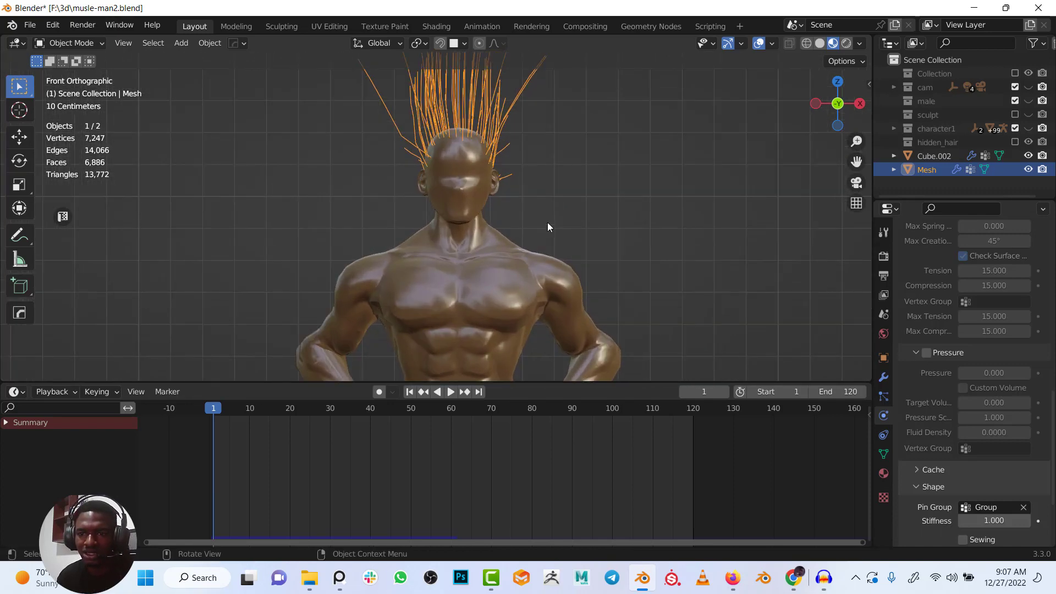
left_click(1015, 73)
left_click(1015, 73)
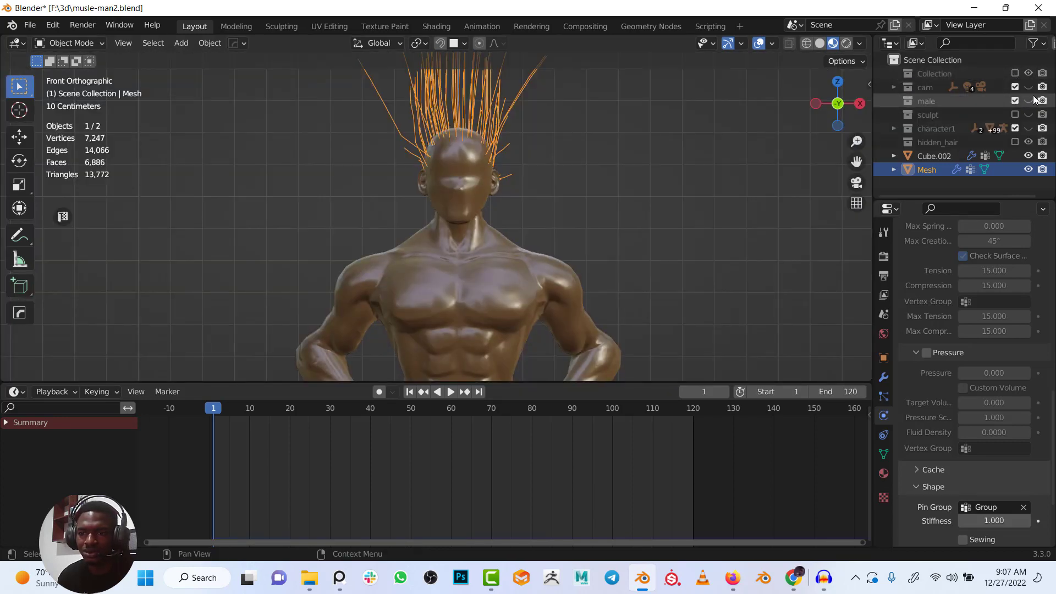
left_click(1028, 128)
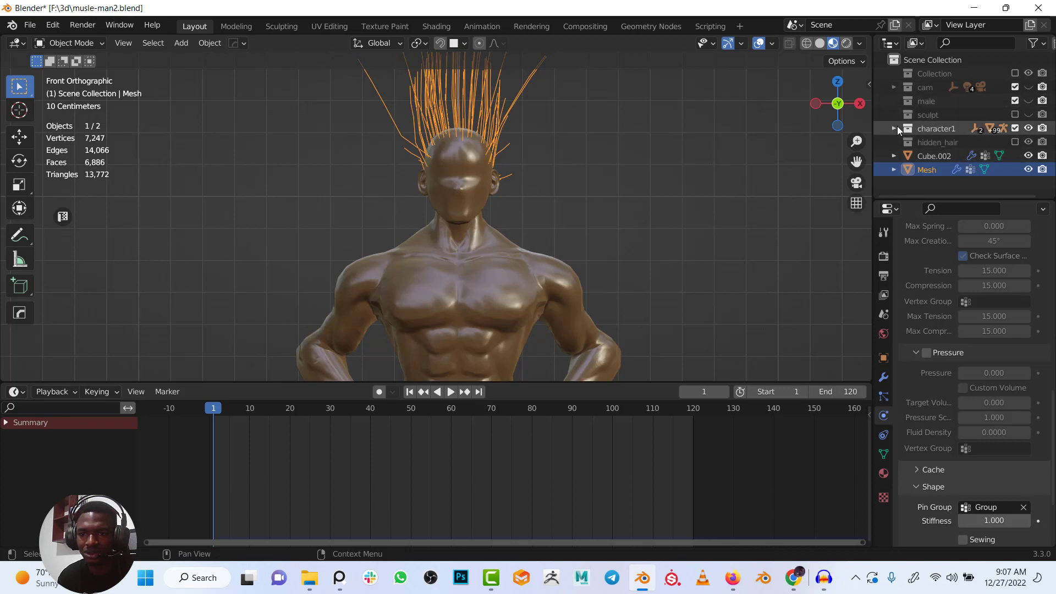
scroll(470, 228, "down", 3)
scroll(499, 216, "down", 2)
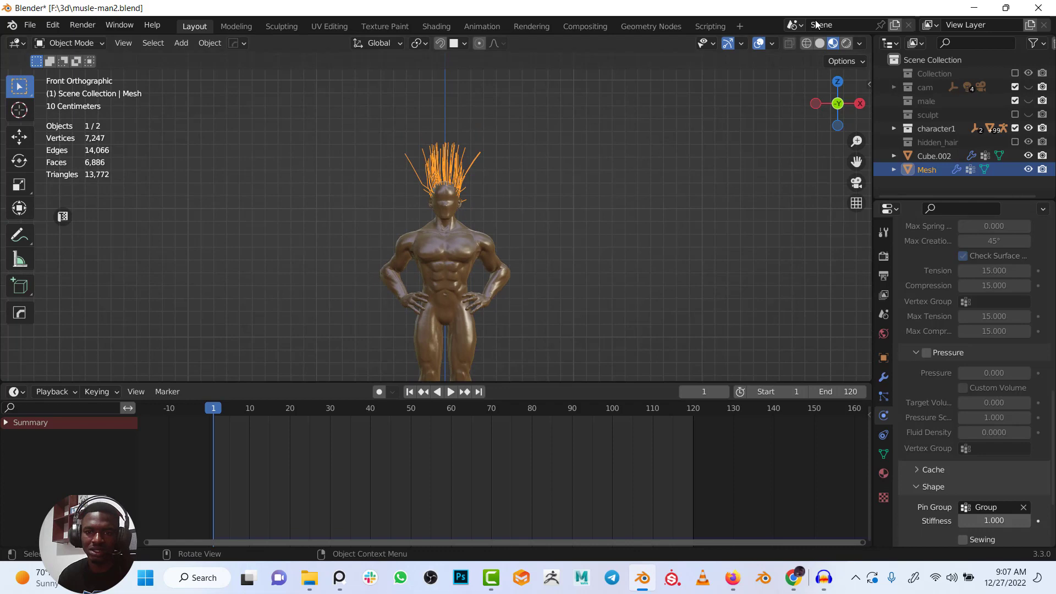
Switch to Solid shading, view the figure from the side, and unhide character1_rig inside character1
left_click(820, 44)
scroll(575, 245, "down", 5)
middle_click_drag(575, 246, 431, 270)
scroll(518, 280, "up", 5)
scroll(519, 278, "up", 3)
key("shift+z")
key("shift+z")
scroll(517, 267, "up", 1)
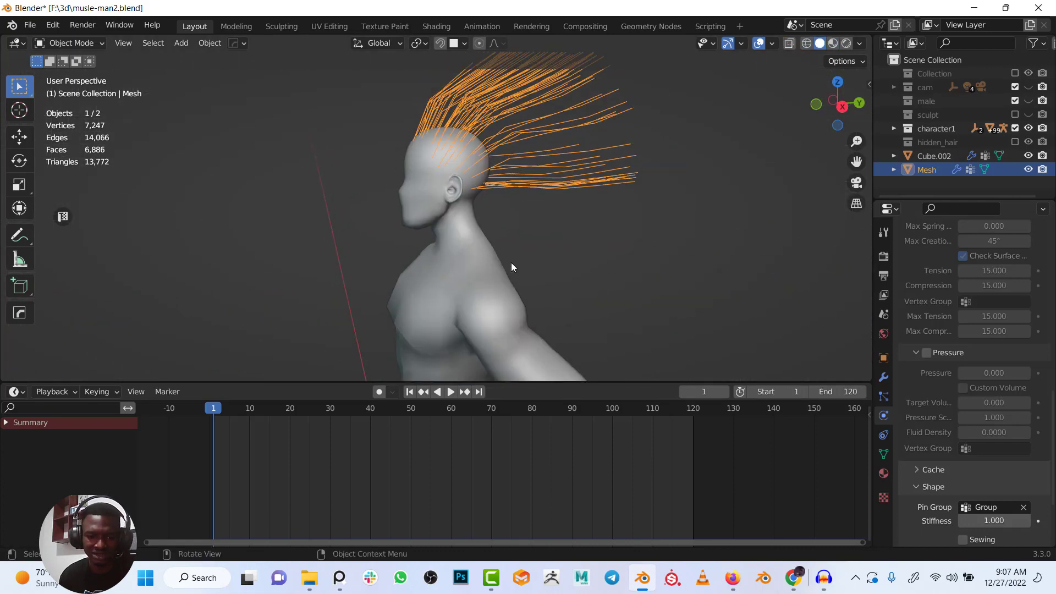
scroll(511, 258, "down", 3)
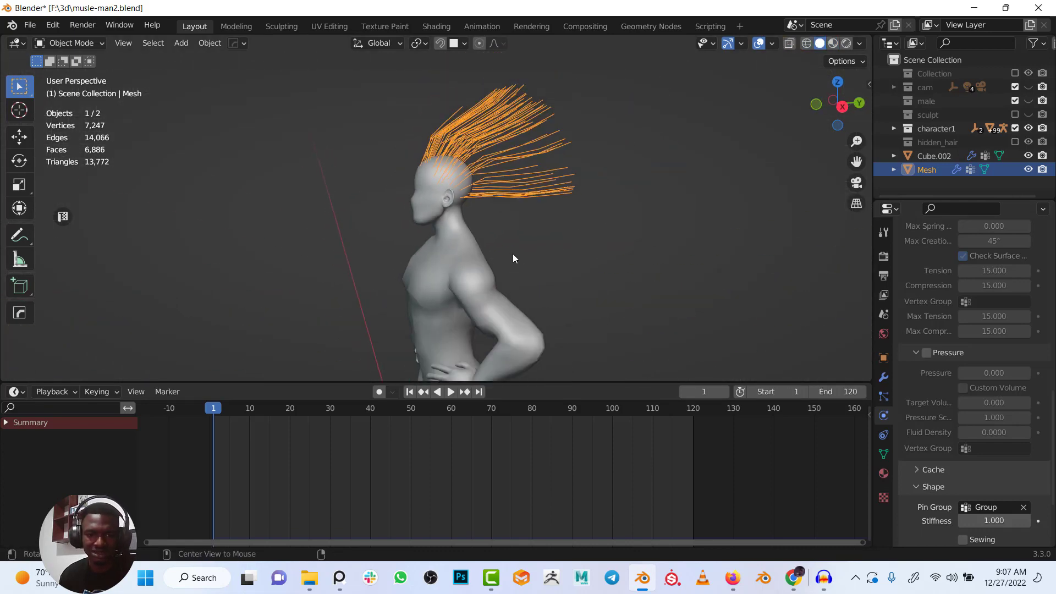
left_click(894, 129)
left_click(1026, 143)
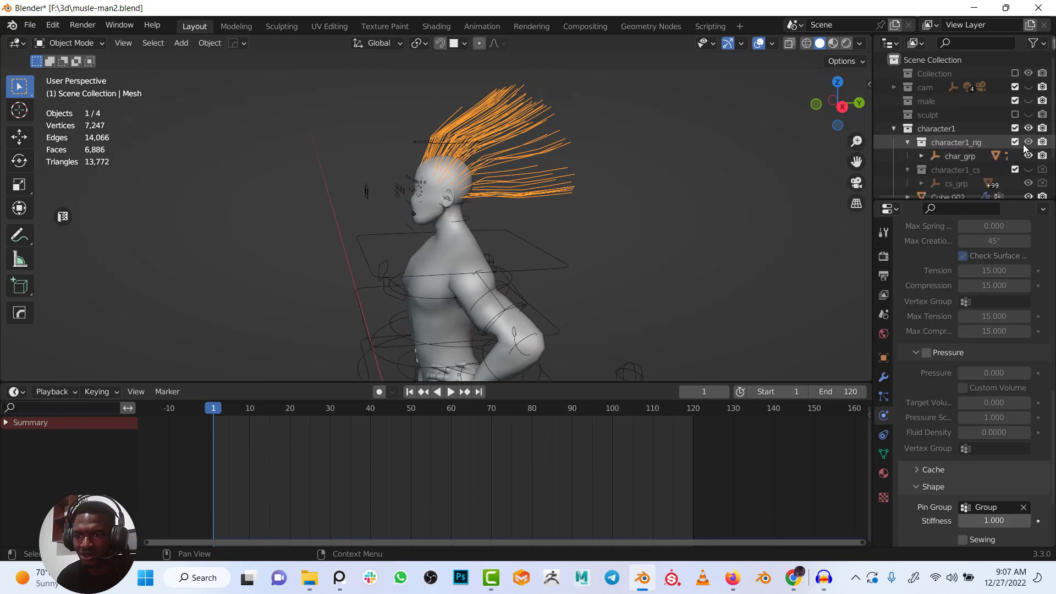
Parent the hair strips mesh to the character1 rig with Ctrl+P > Object in Pose Mode
left_click(514, 264)
middle_click_drag(512, 264, 515, 163)
left_click(522, 147)
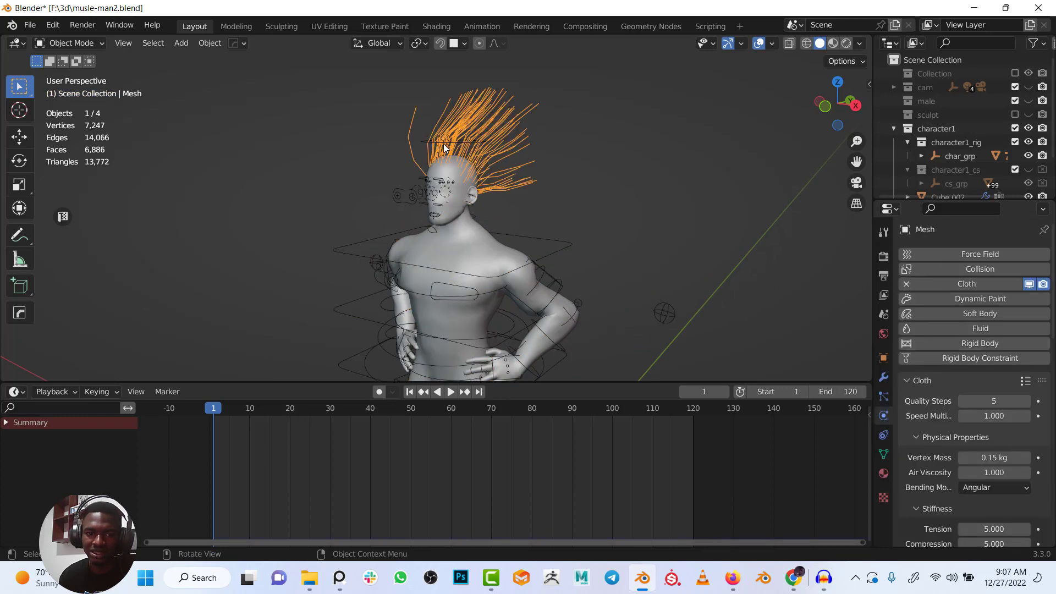
left_click(427, 144, "shift")
key("ctrl+Tab")
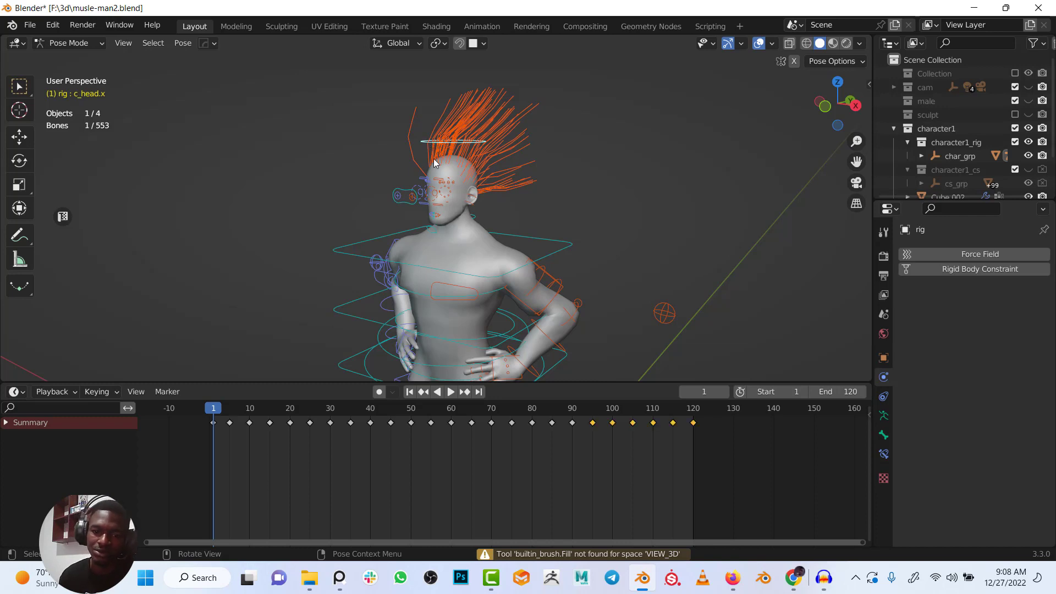
key("ctrl+p")
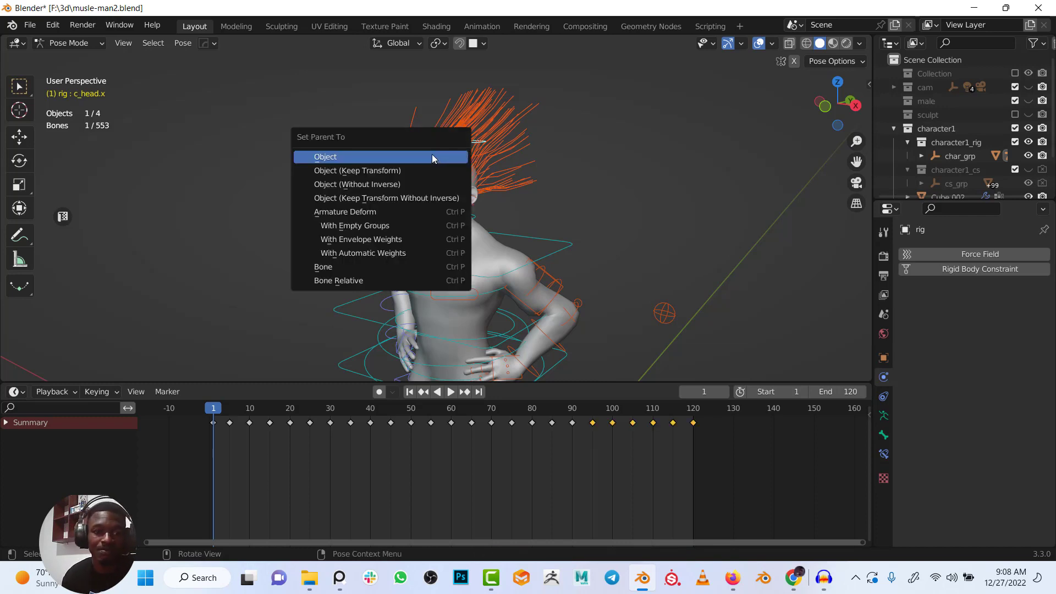
left_click(432, 156)
key("ctrl+Tab")
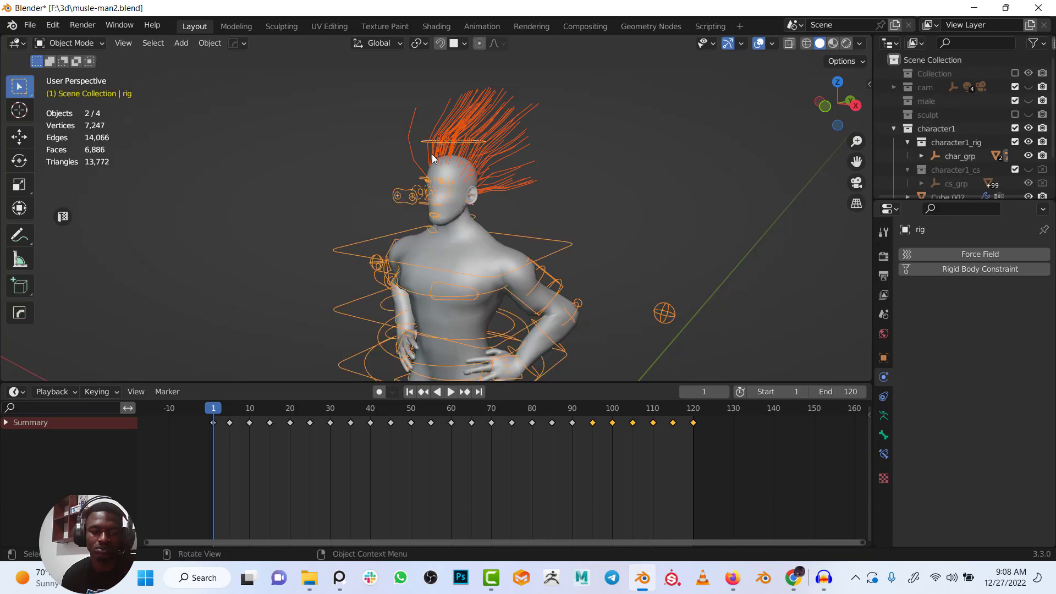
Play the animation to test the cloth hair, then reselect the hair and view the head front-on
key("space")
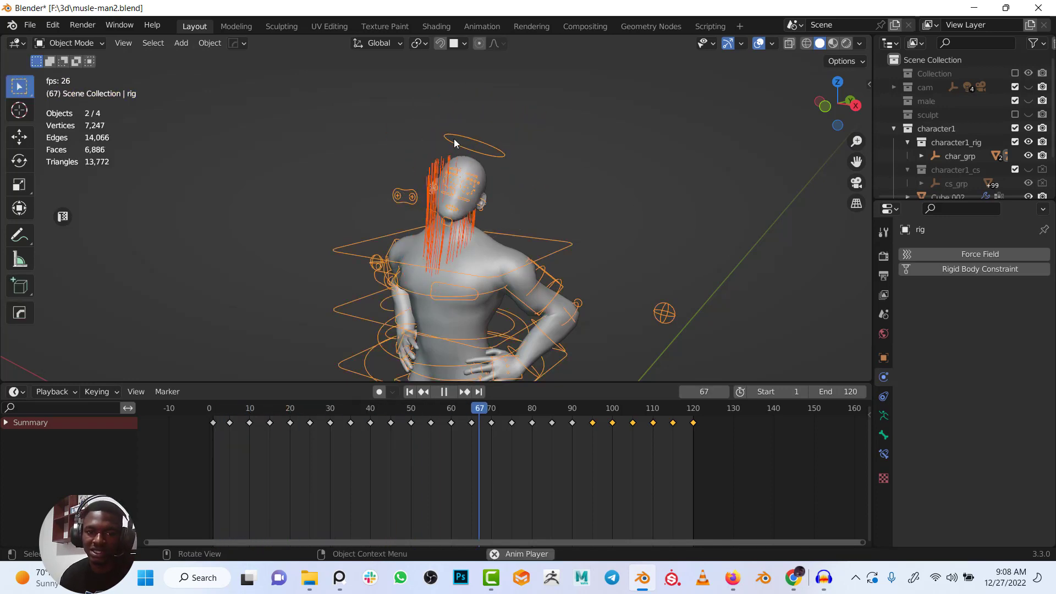
key("Escape")
left_click(453, 175)
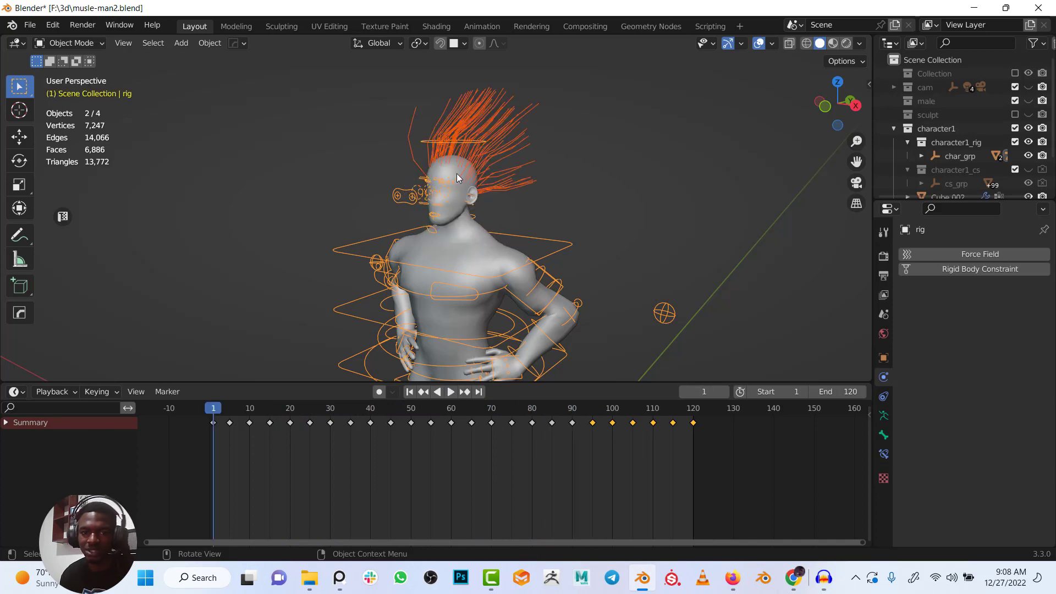
key("KP_1")
scroll(506, 160, "up", 5)
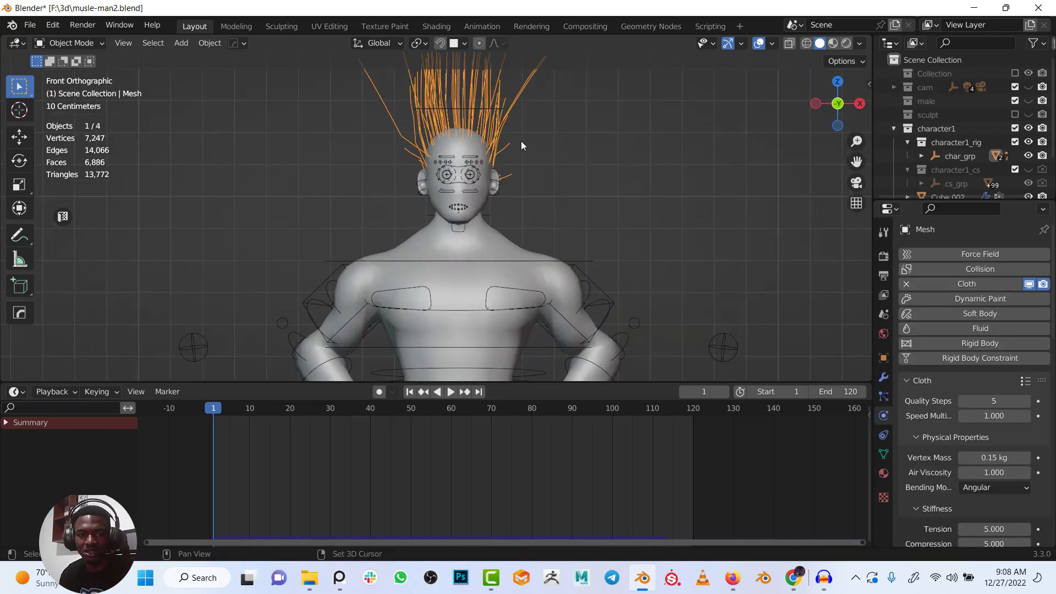
Extrude all hair edges 0.009 m along X into flat strips
key("Tab")
scroll(498, 242, "up", 3)
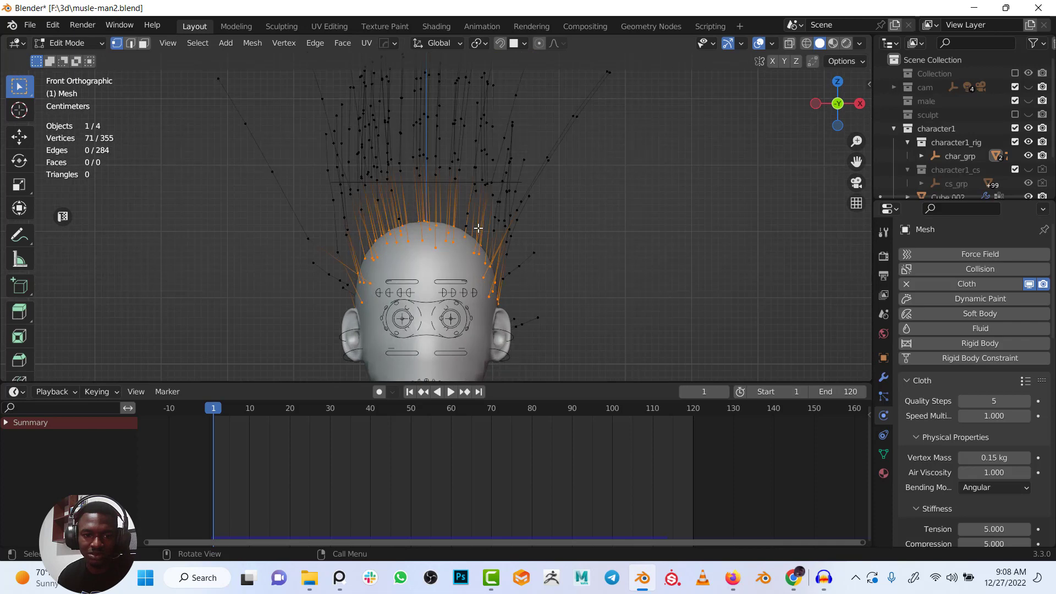
key("a")
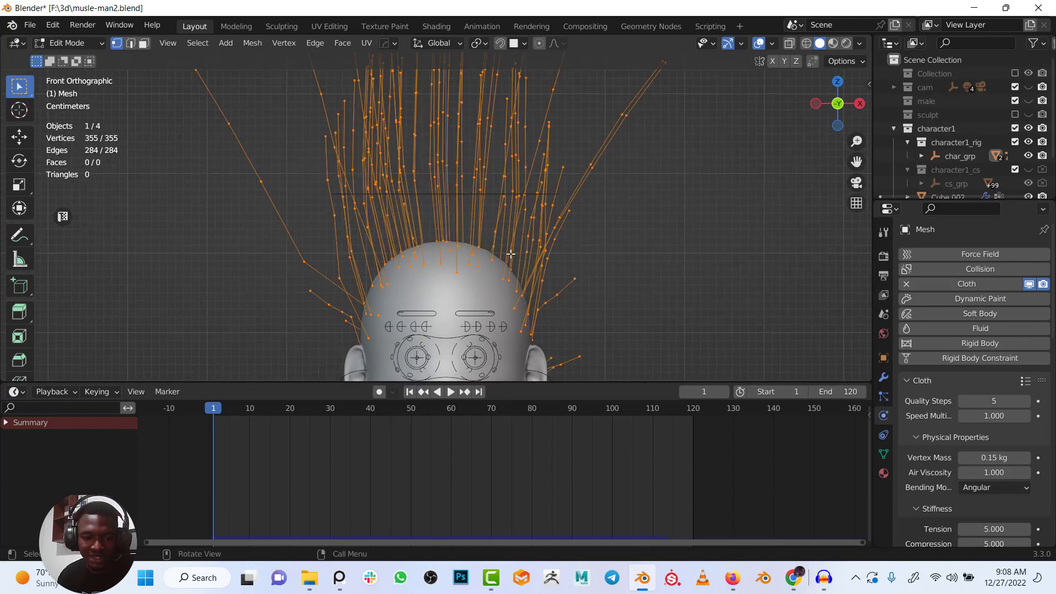
key("e")
key("x")
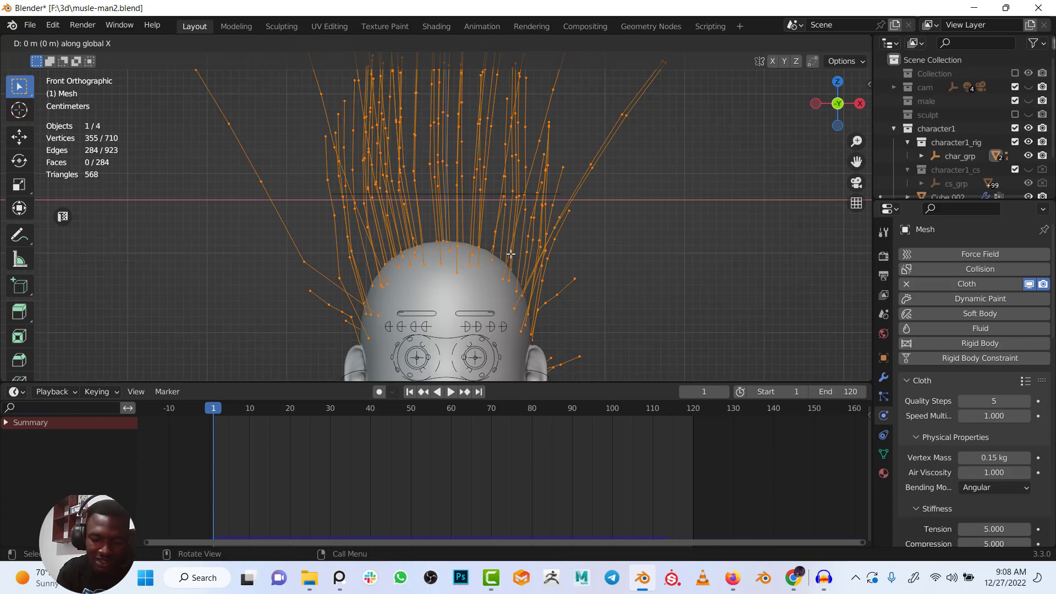
type(".009")
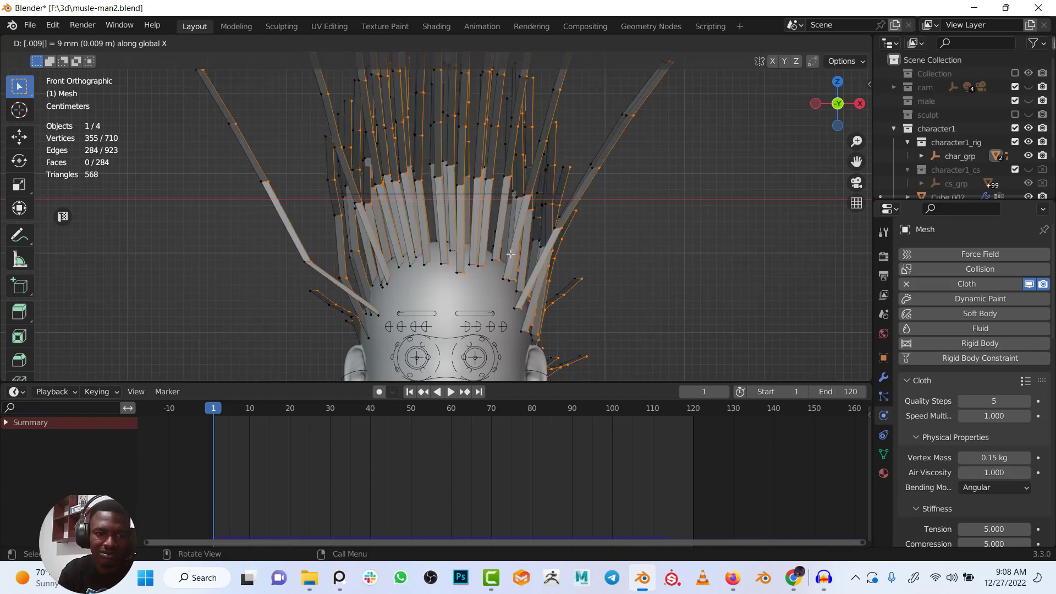
key("Return")
Shift the widened strips -0.0045 m along X to recentre them
key("a")
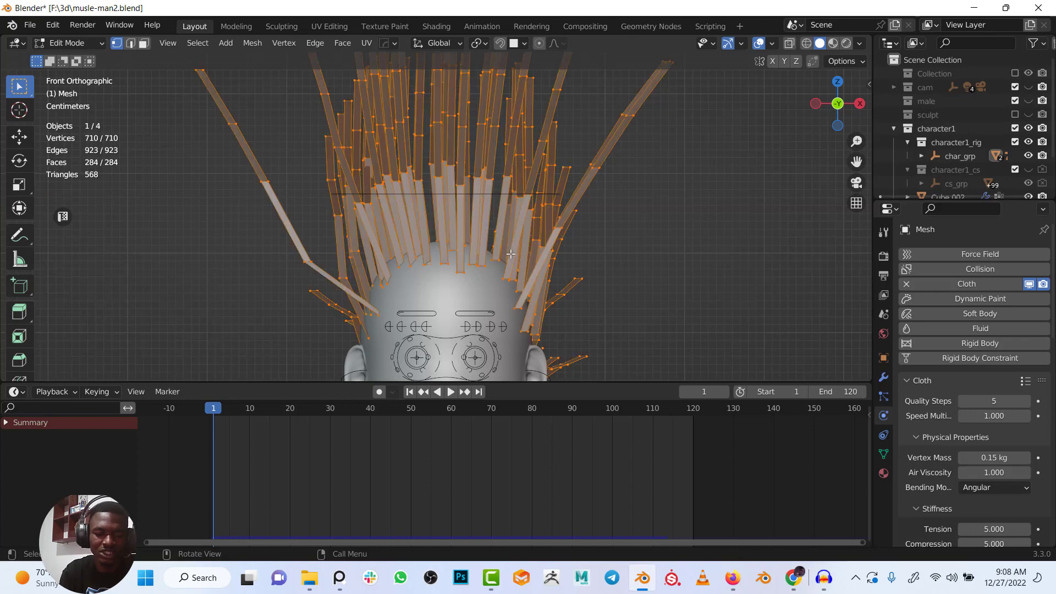
key("g")
key("x")
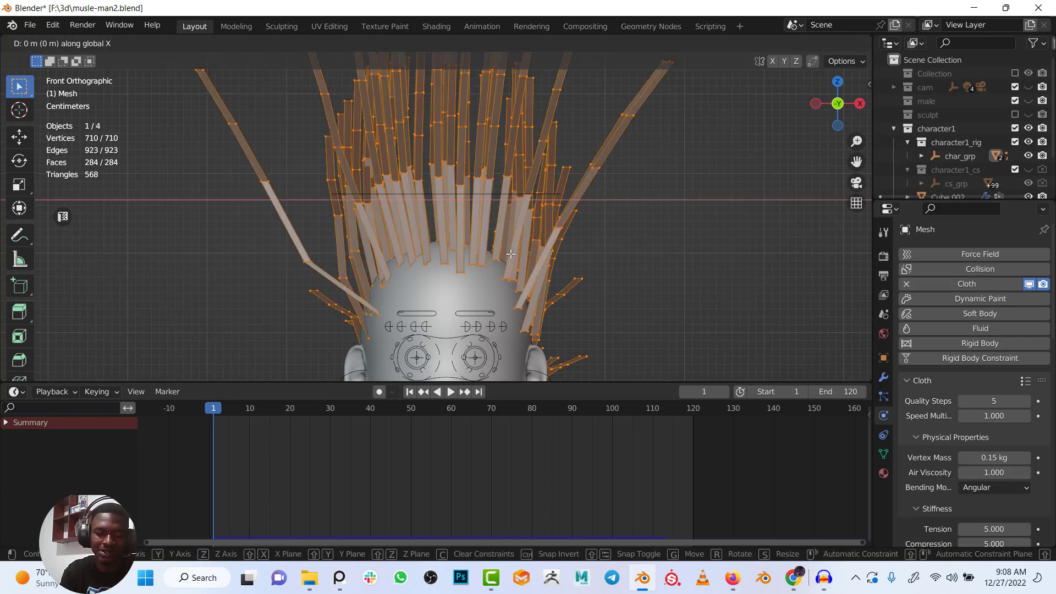
type("-0.004")
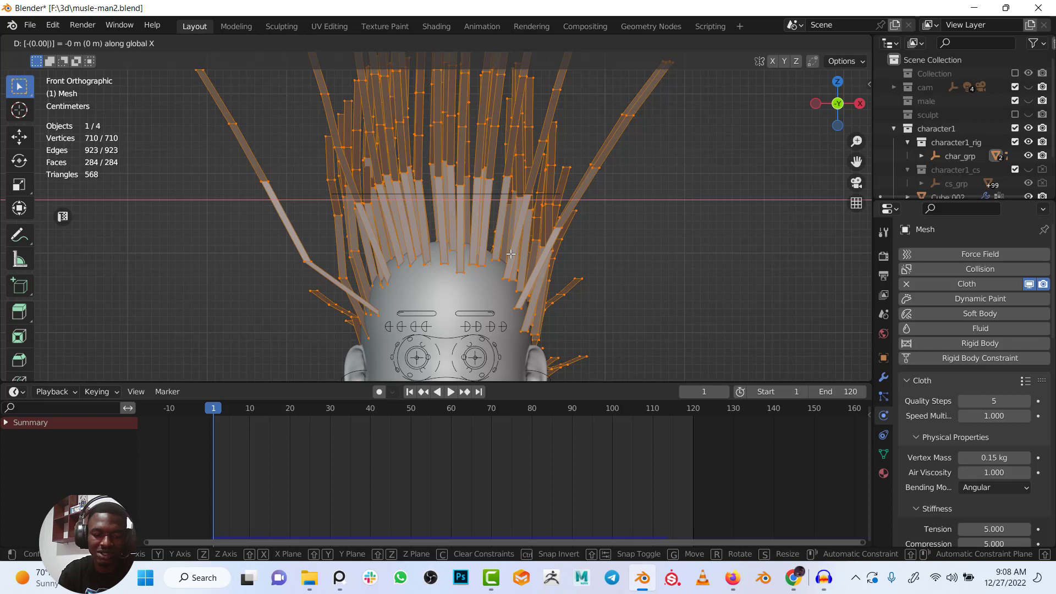
type("5")
key("Return")
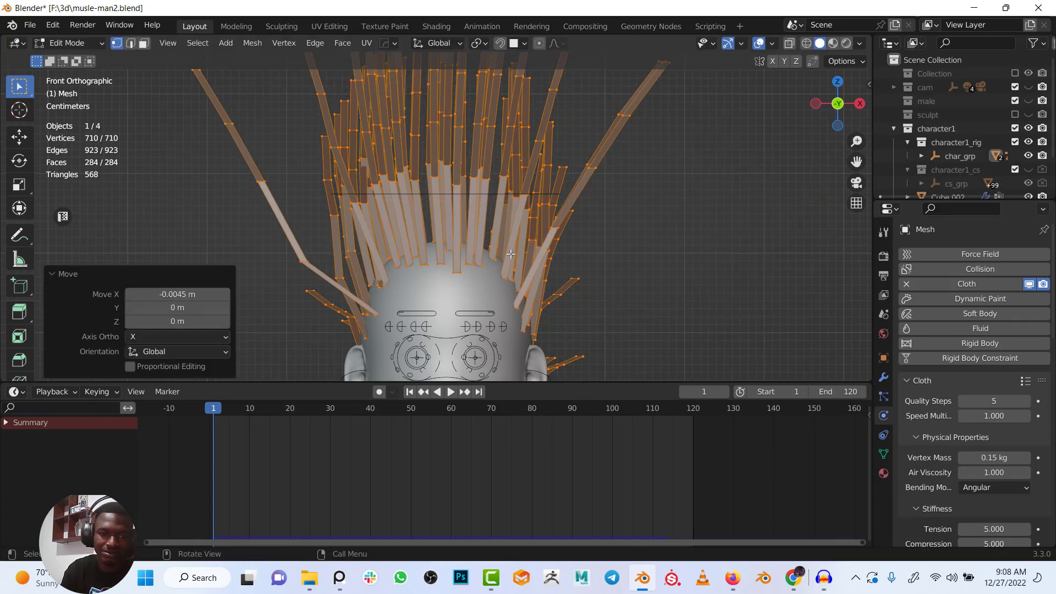
Set the pivot to Individual Origins, cancel the X scaling to keep the width, and exit Edit Mode
key("period")
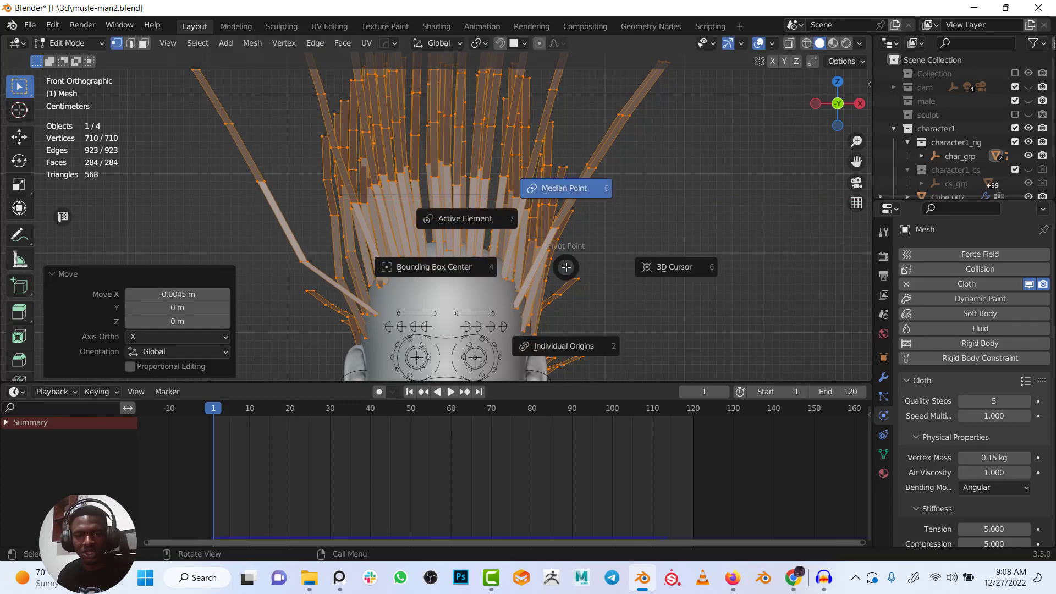
left_click(560, 347)
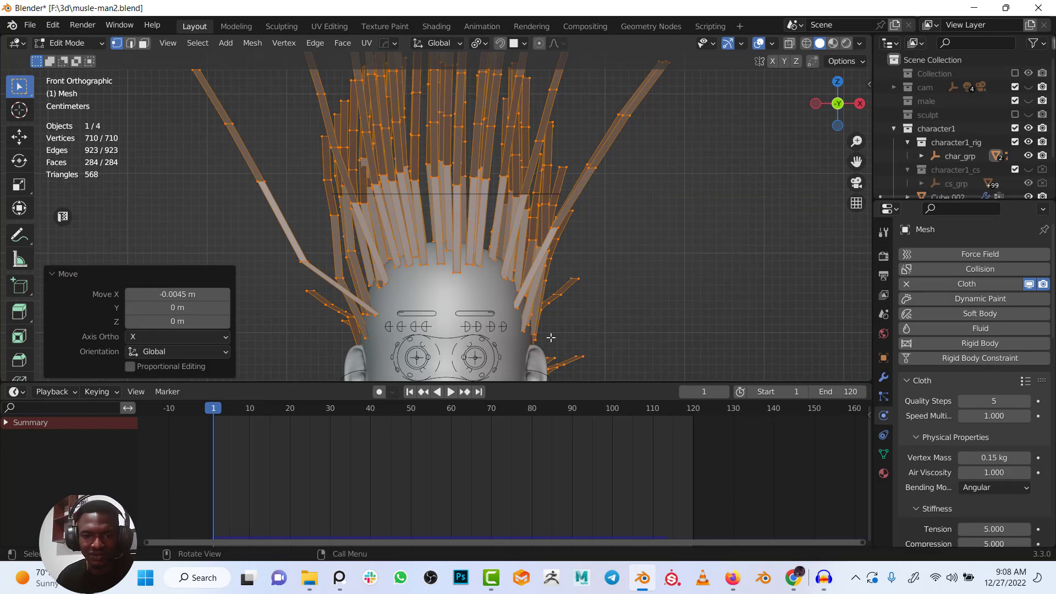
key("s")
key("x")
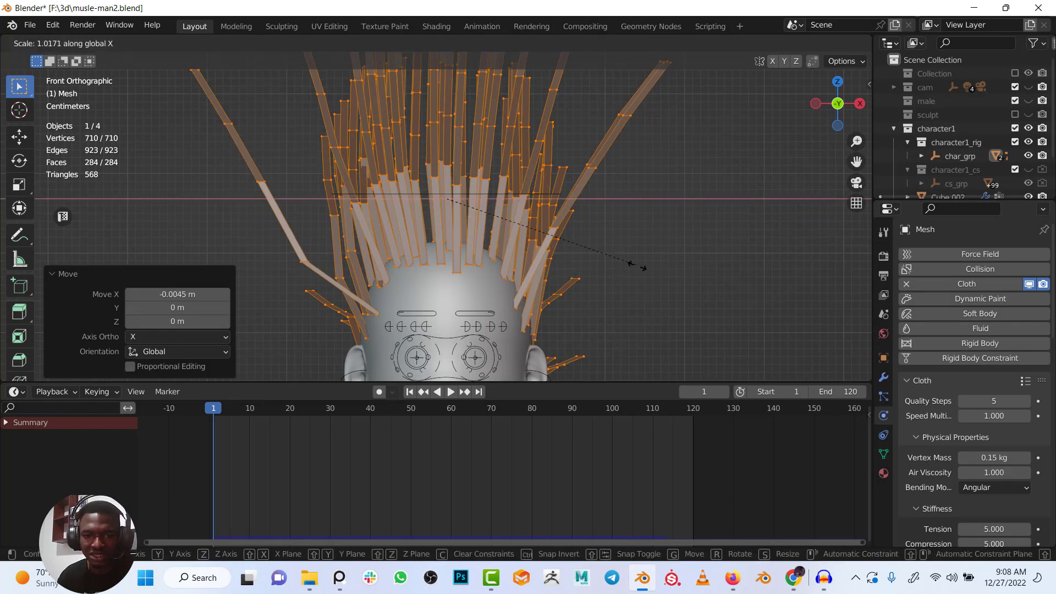
key("Escape")
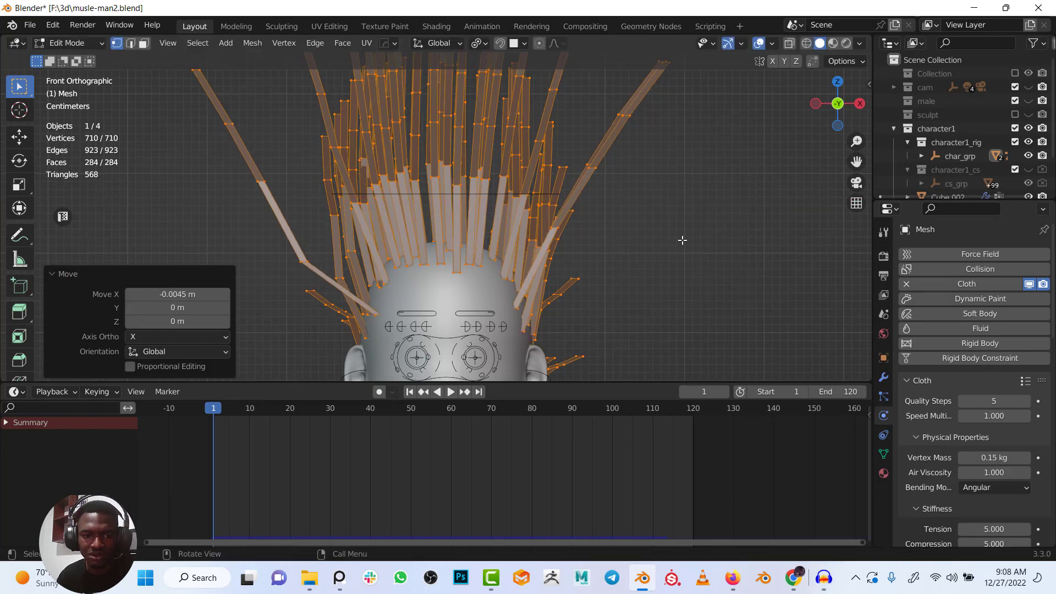
key("s")
key("x")
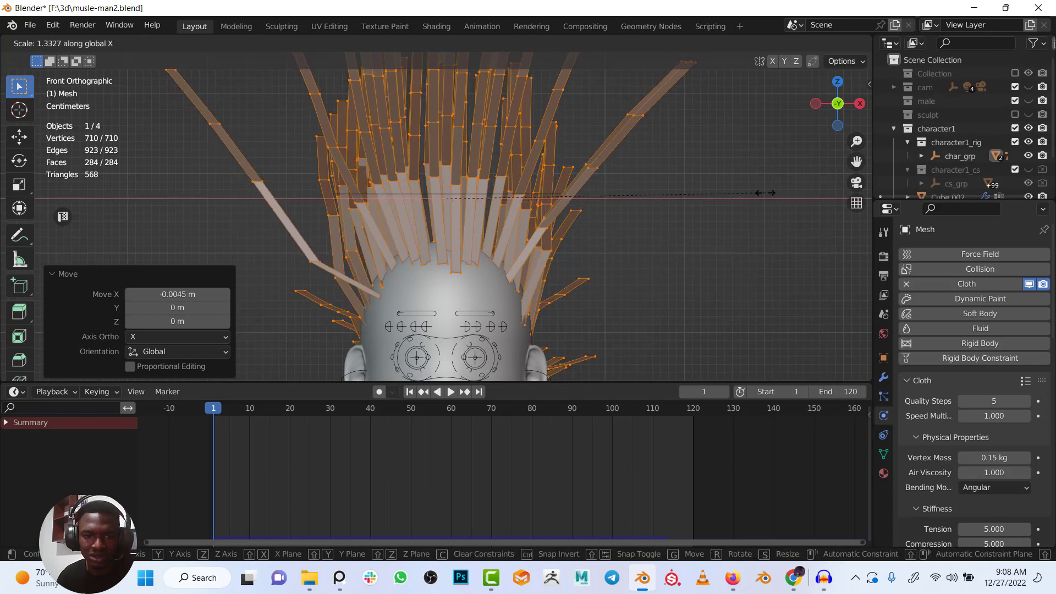
key("Escape")
key("Tab")
scroll(660, 219, "down", 3)
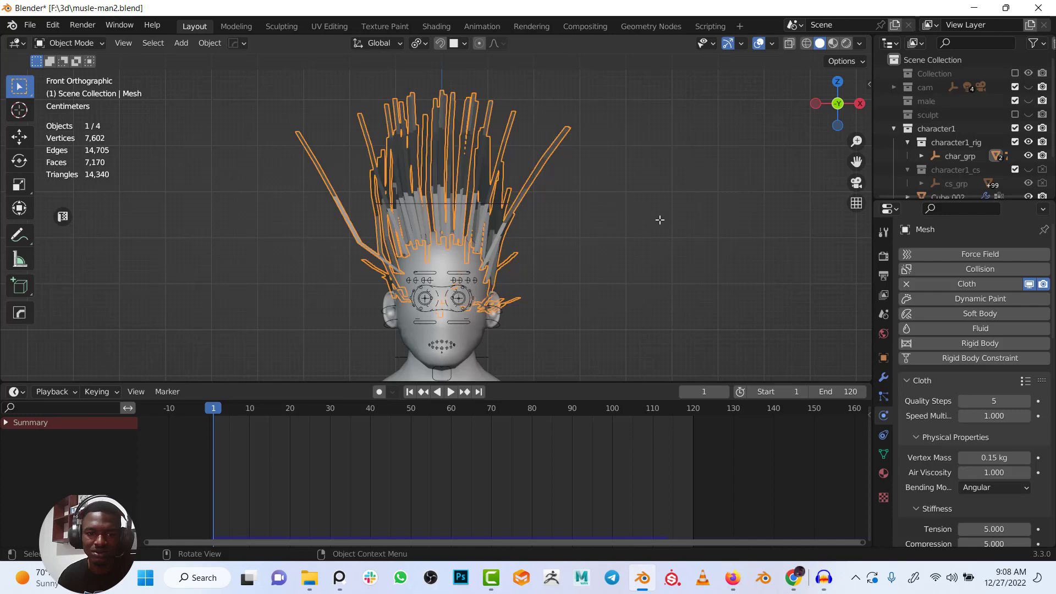
Play the cloth hair simulation twice, from side and perspective views, resetting to frame 1
scroll(619, 260, "up", 3)
left_click(625, 252)
scroll(625, 252, "down", 1)
key("space")
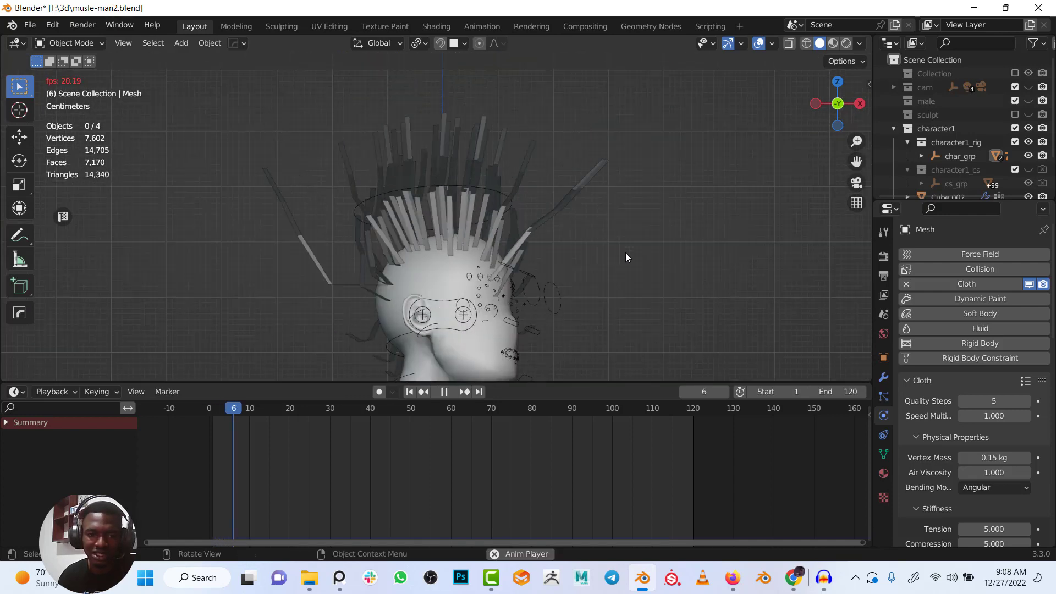
scroll(625, 253, "down", 3)
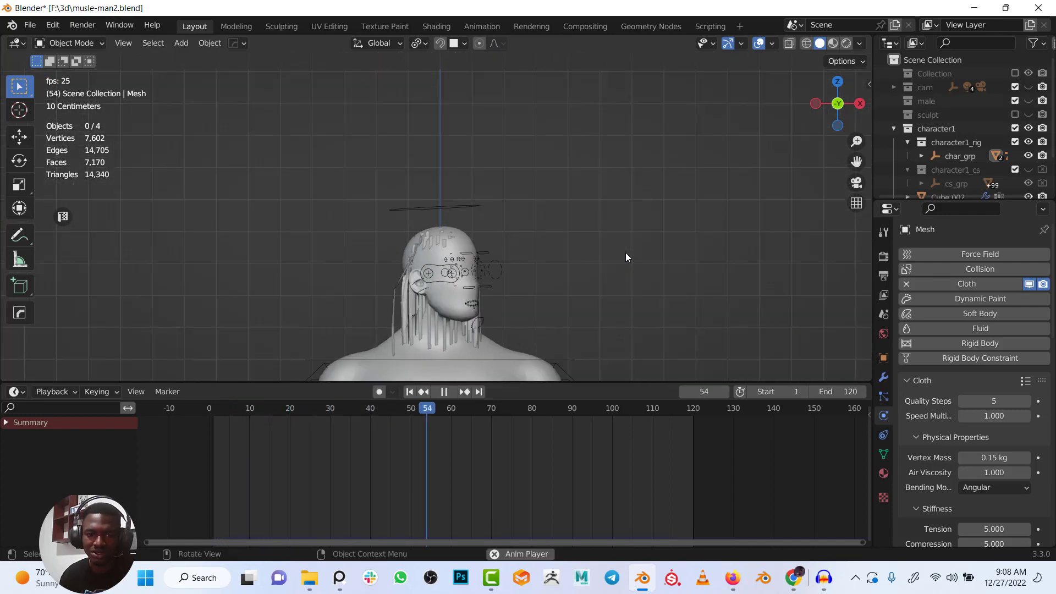
key("Escape")
key("KP_3")
middle_click_drag(517, 283, 534, 299)
key("space")
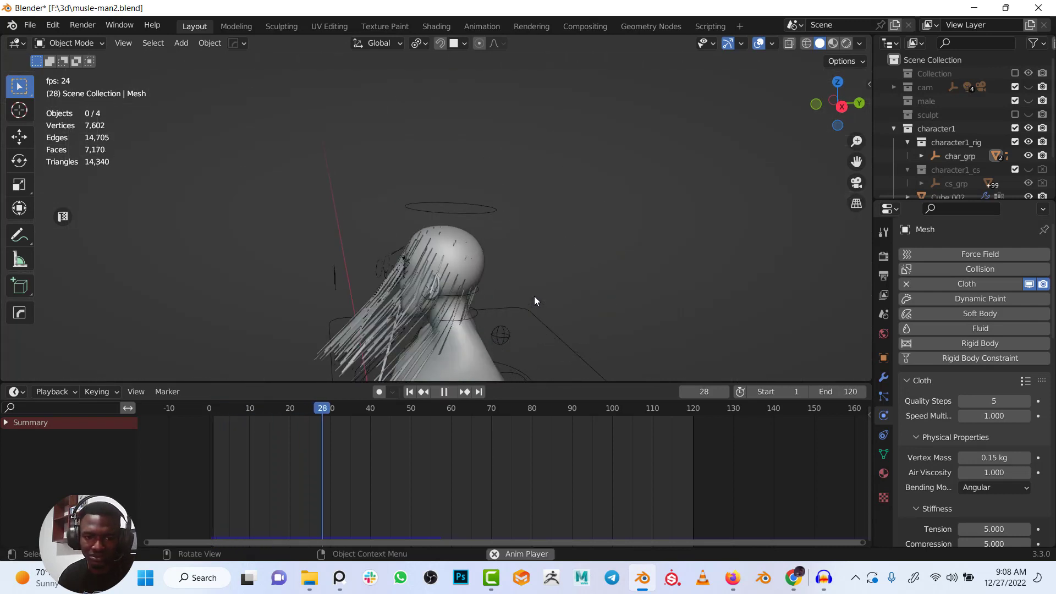
key("Escape")
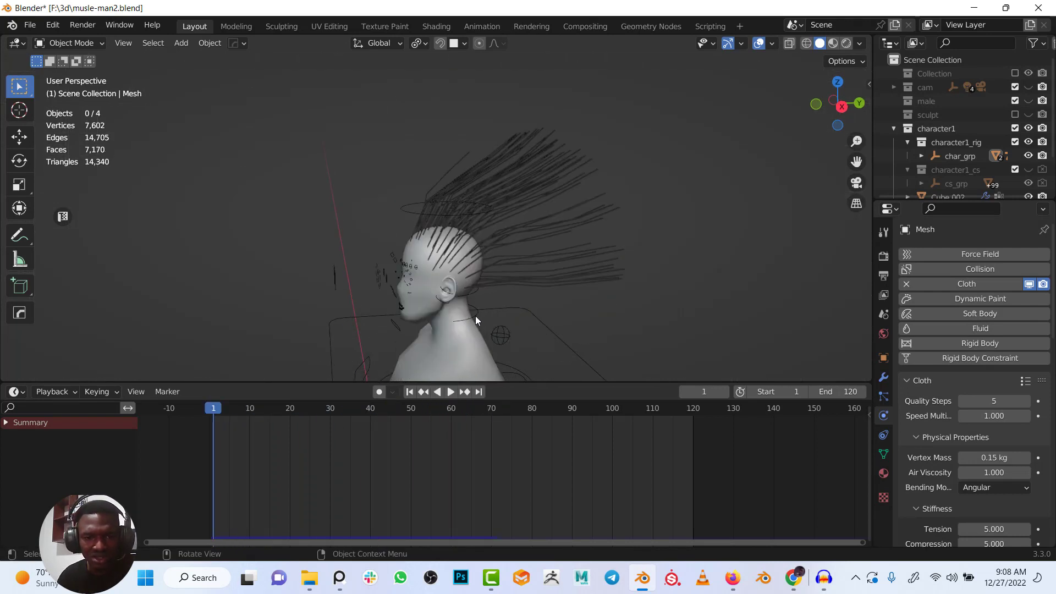
Select the hair strips and display their Modifier and Particle settings
left_click(514, 261)
middle_click_drag(515, 261, 597, 272)
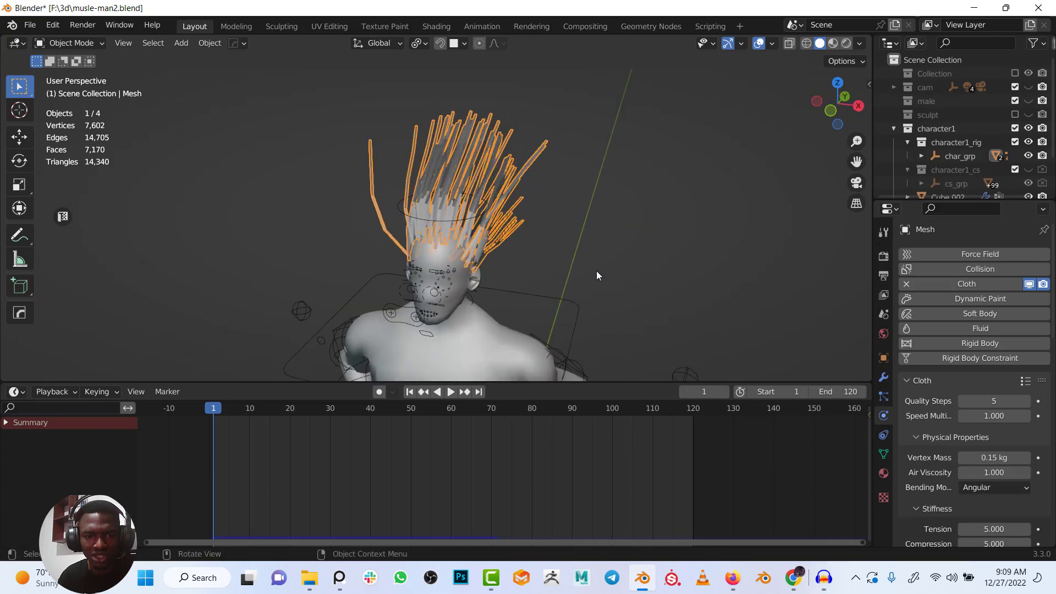
left_click(884, 380)
left_click(884, 397)
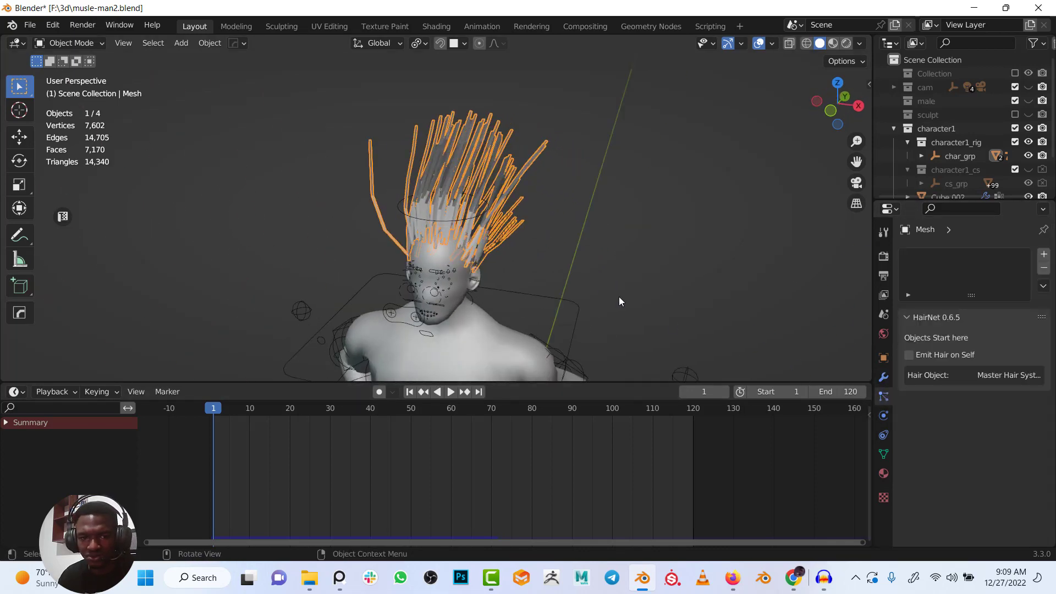
Parent the hair strips to the c_head.x bone and play the animation to check
left_click(464, 220)
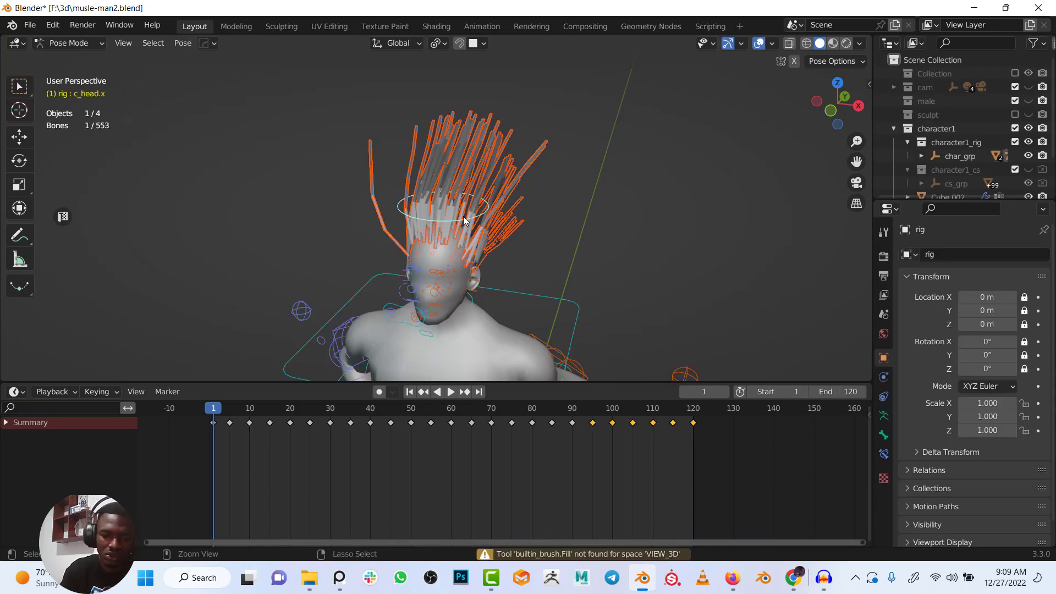
key("ctrl+p")
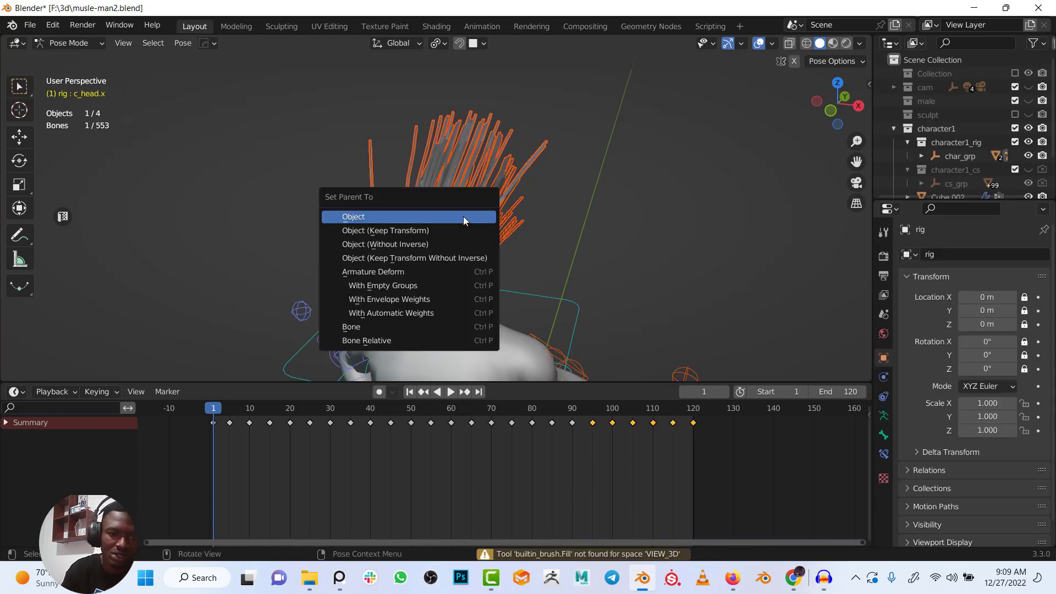
left_click(383, 328)
key("space")
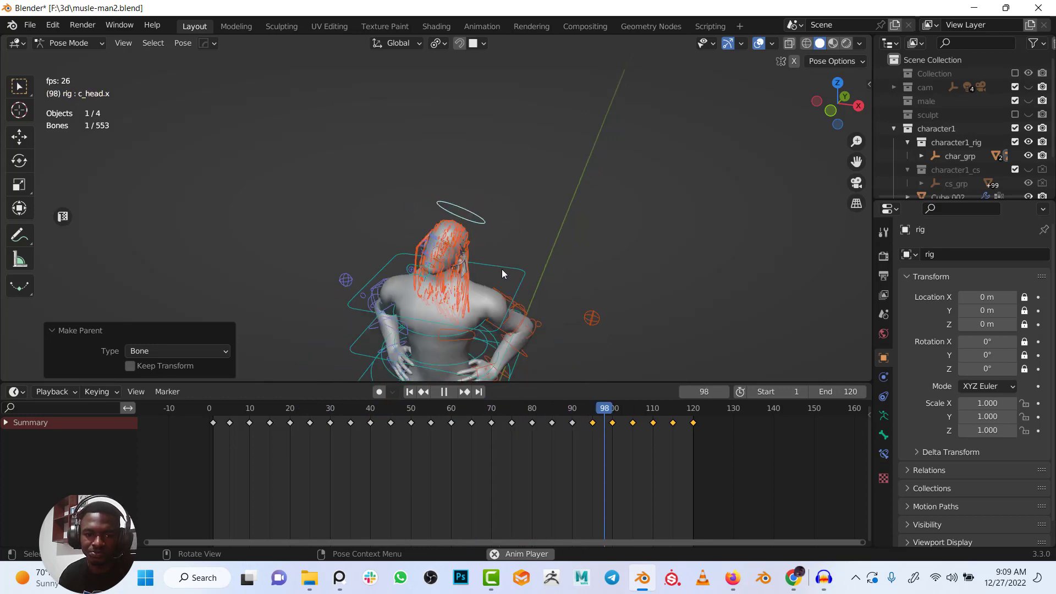
key("Escape")
Leave pose mode, replay the animation from the front, and select the body mesh Cube.002
key("KP_3")
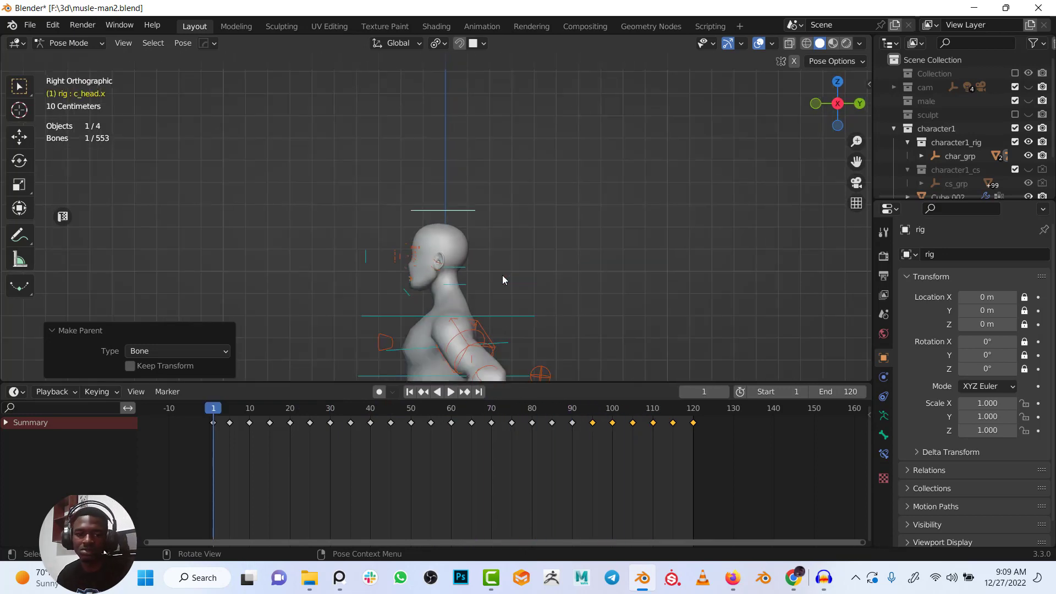
key("ctrl+Tab")
middle_click_drag(506, 251, 564, 279)
scroll(565, 278, "up", 4)
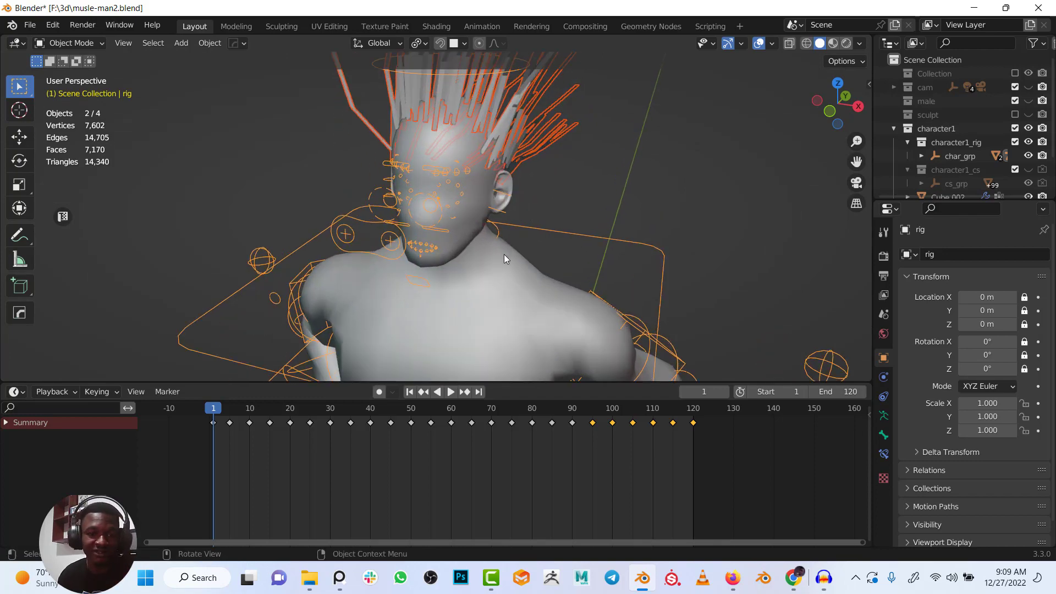
scroll(498, 237, "up", 1)
key("space")
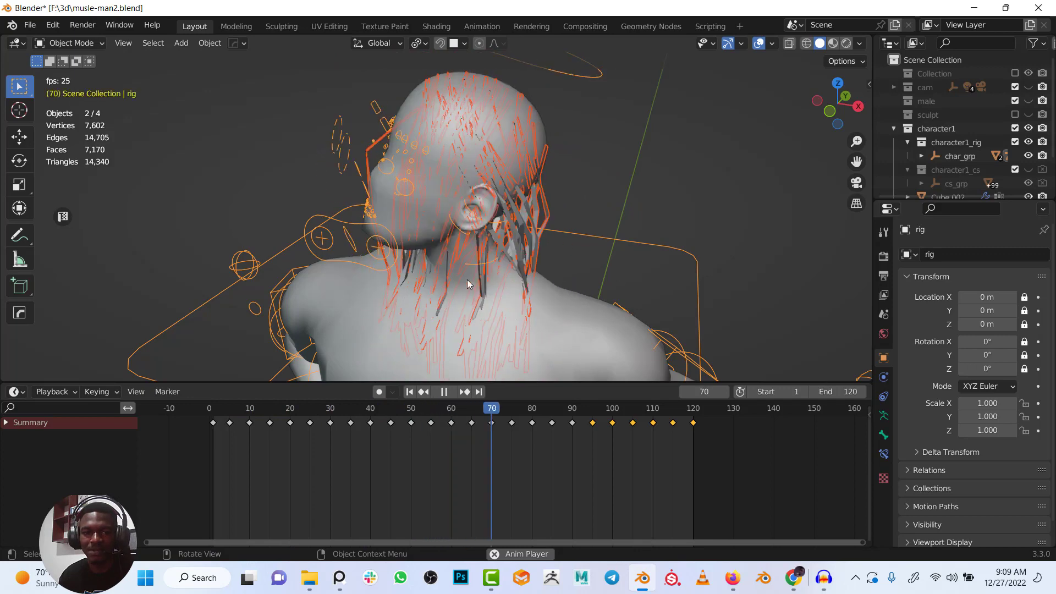
key("Escape")
left_click(509, 301)
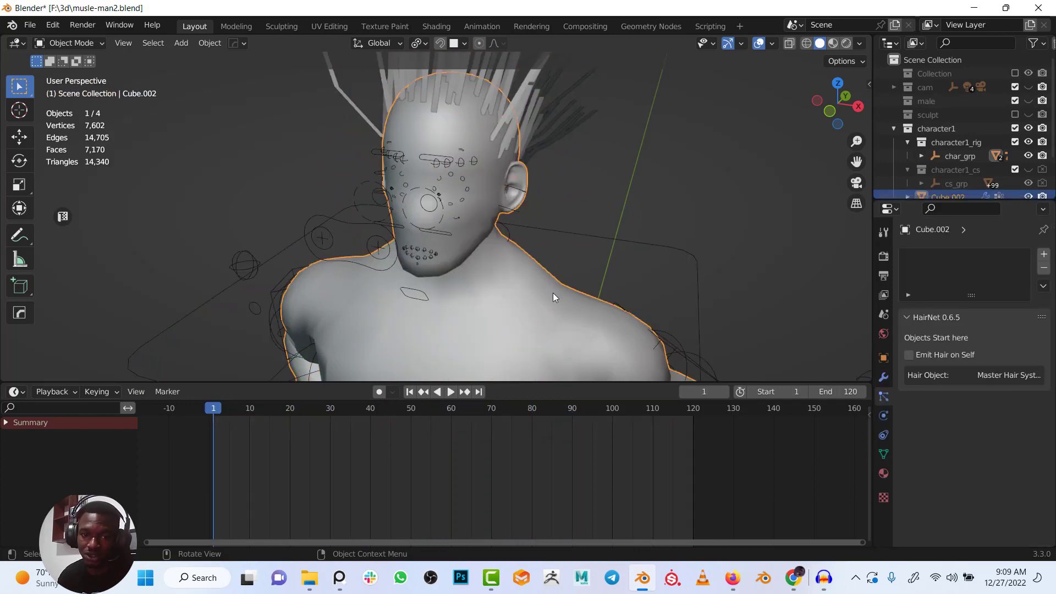
Give Cube.002 Collision physics, test the simulation, then put the hair mesh into Edit Mode
left_click(884, 417)
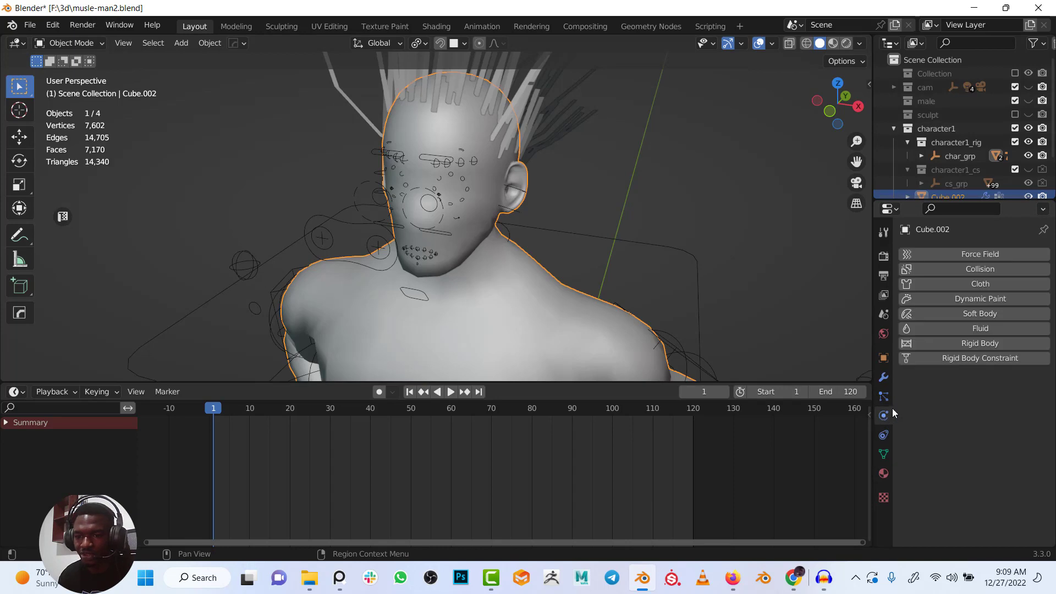
left_click(982, 272)
key("space")
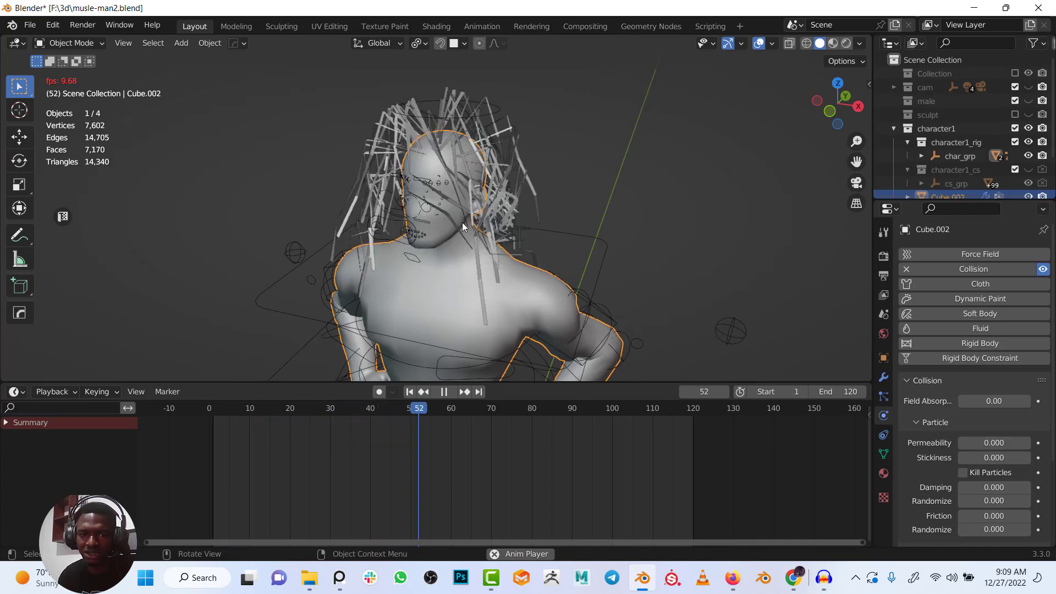
scroll(472, 174, "up", 3)
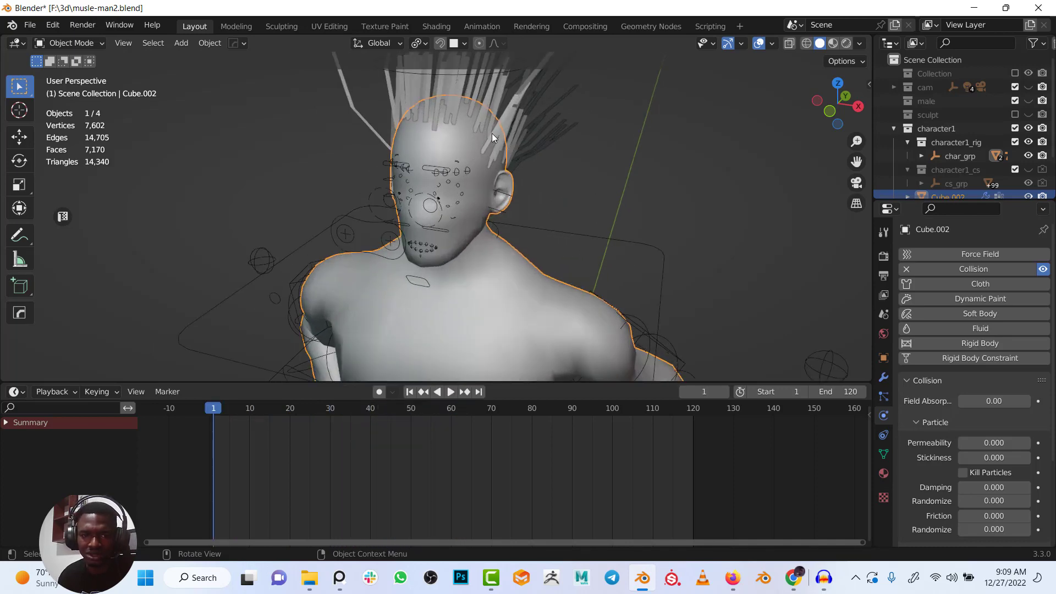
middle_click_drag(491, 133, 435, 263)
left_click(454, 240)
key("Tab")
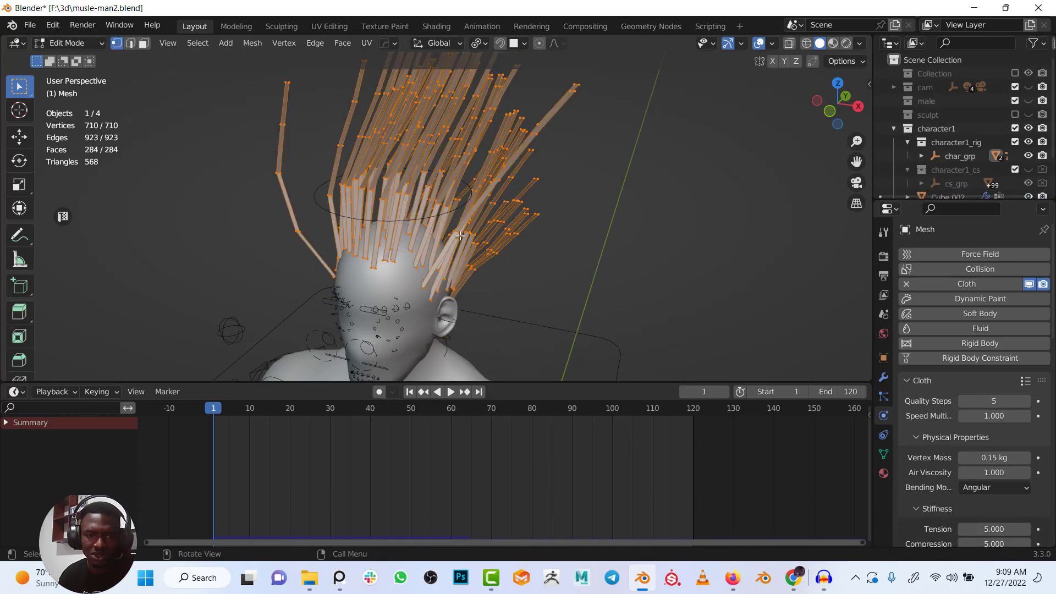
Subdivide the hair strips and play the cloth simulation to test them
right_click(459, 235)
left_click(419, 254)
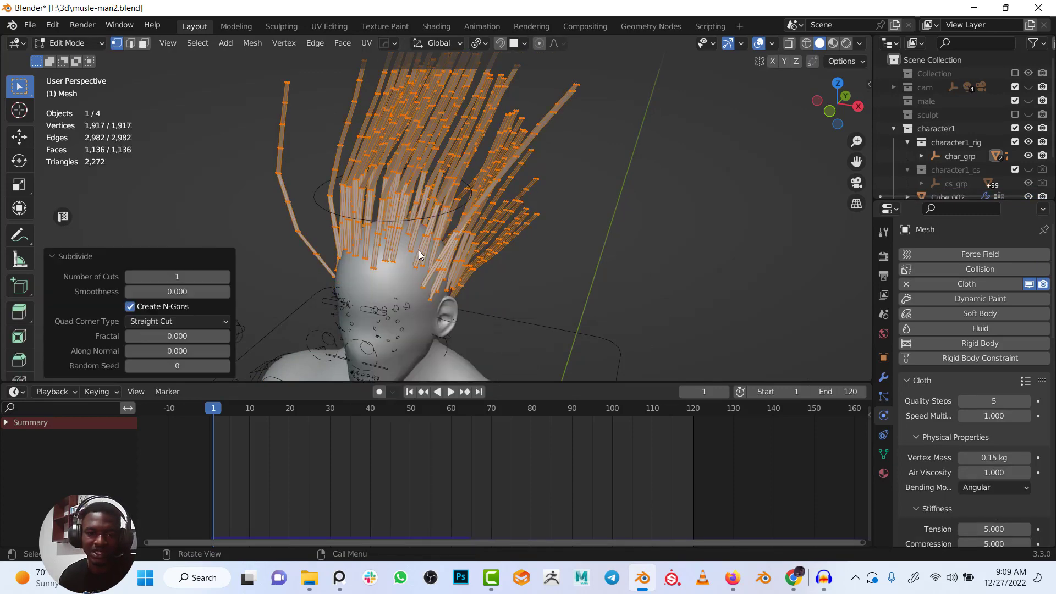
key("Tab")
key("space")
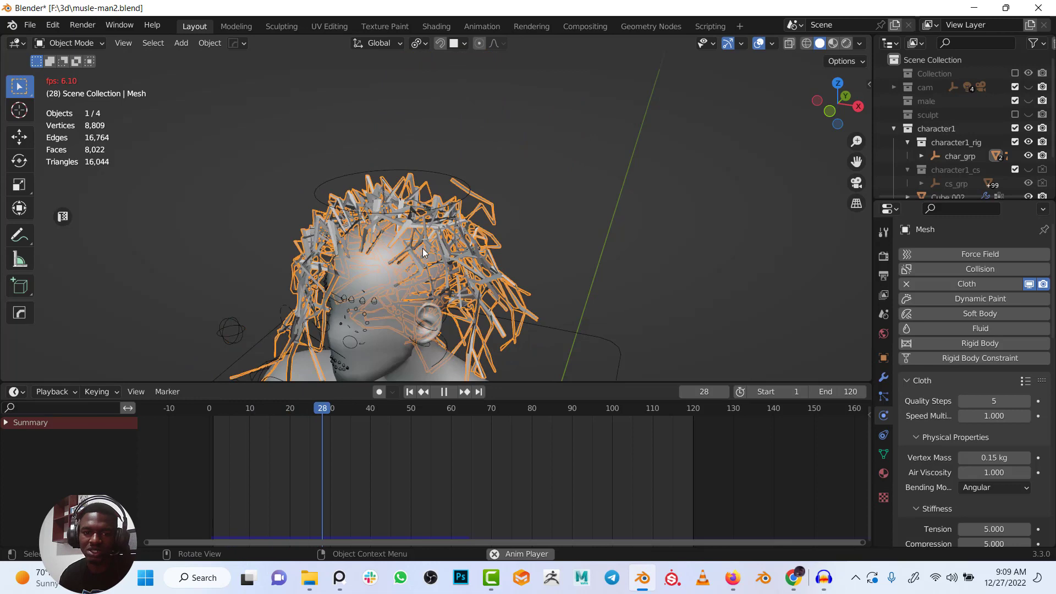
key("Escape")
Undo the subdivision, inspect the 710-vertex hair in wireframe, then return to Object Mode
key("Tab")
key("ctrl+z")
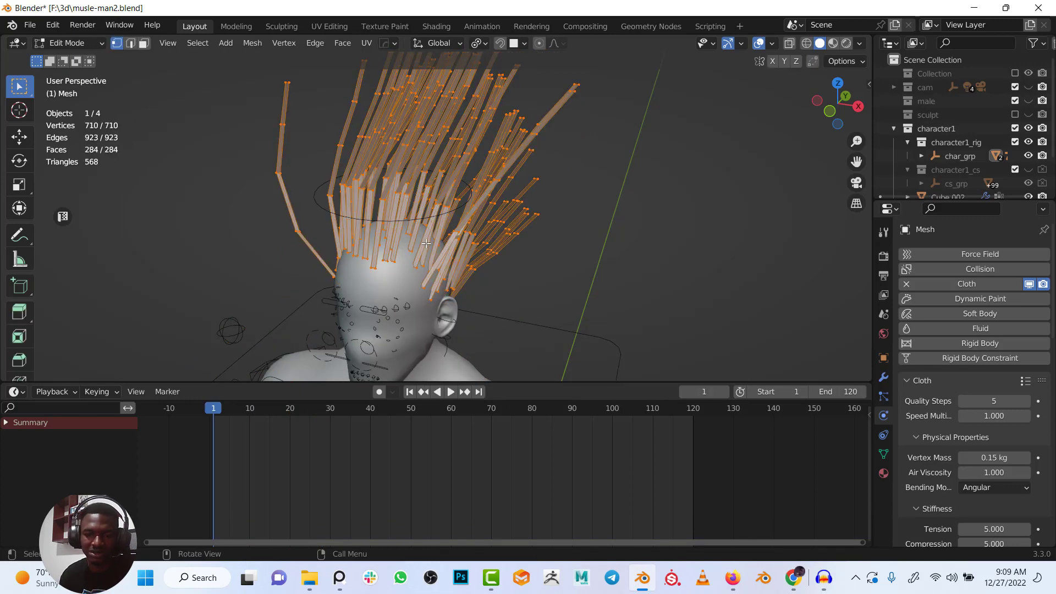
key("KP_1")
scroll(440, 257, "up", 9)
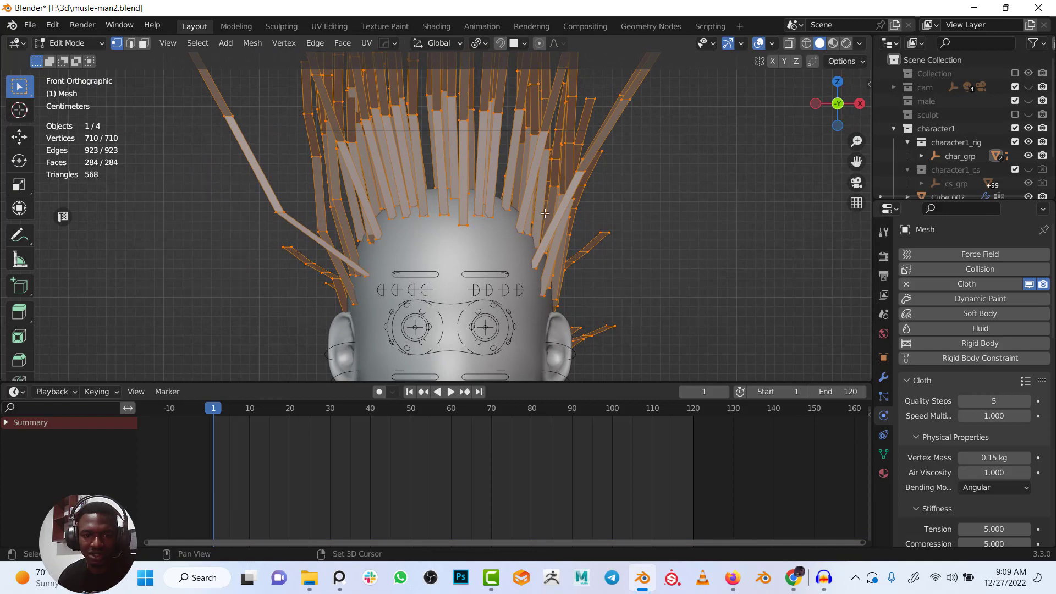
key("shift+z")
mouse_move(570, 237)
middle_mouse_down()
mouse_move(456, 253)
mouse_move(582, 258)
middle_mouse_up()
key("Tab")
key("shift+z")
scroll(581, 262, "up", 5)
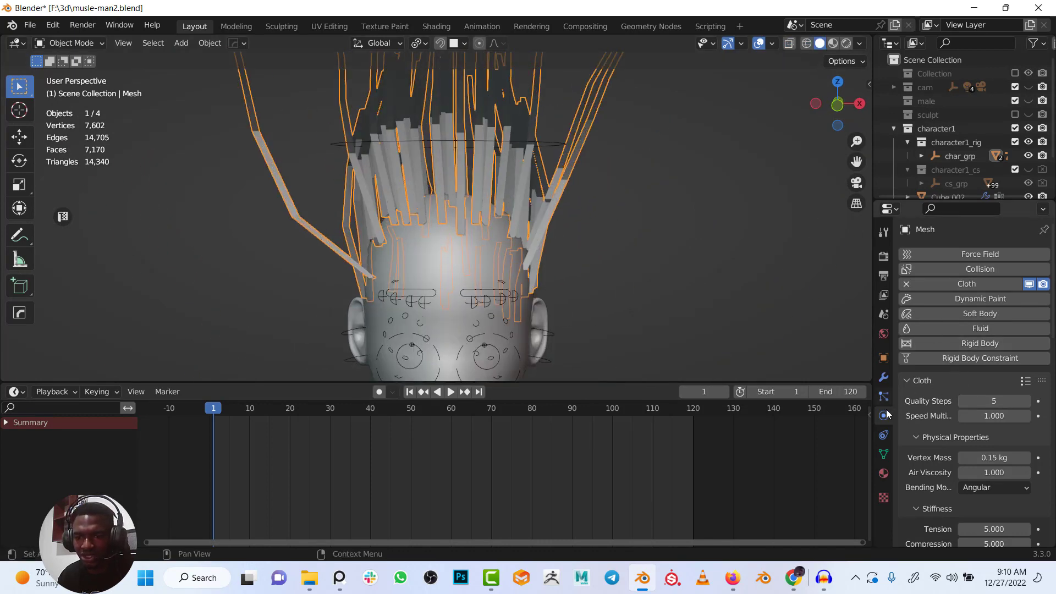
Add a new Hair particle system to the hair mesh
left_click(883, 396)
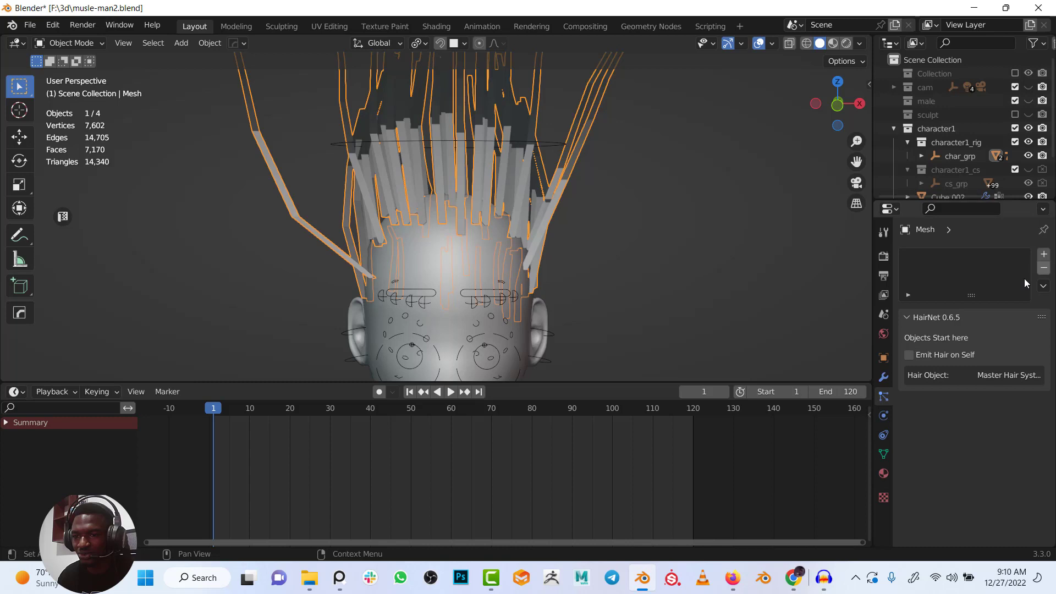
left_click(1044, 255)
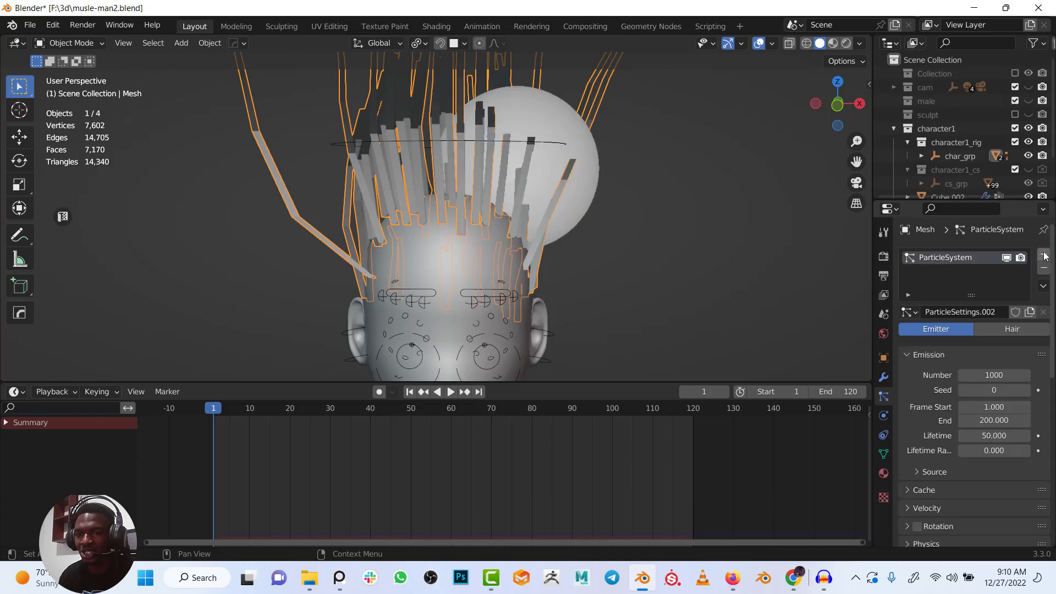
left_click(1009, 329)
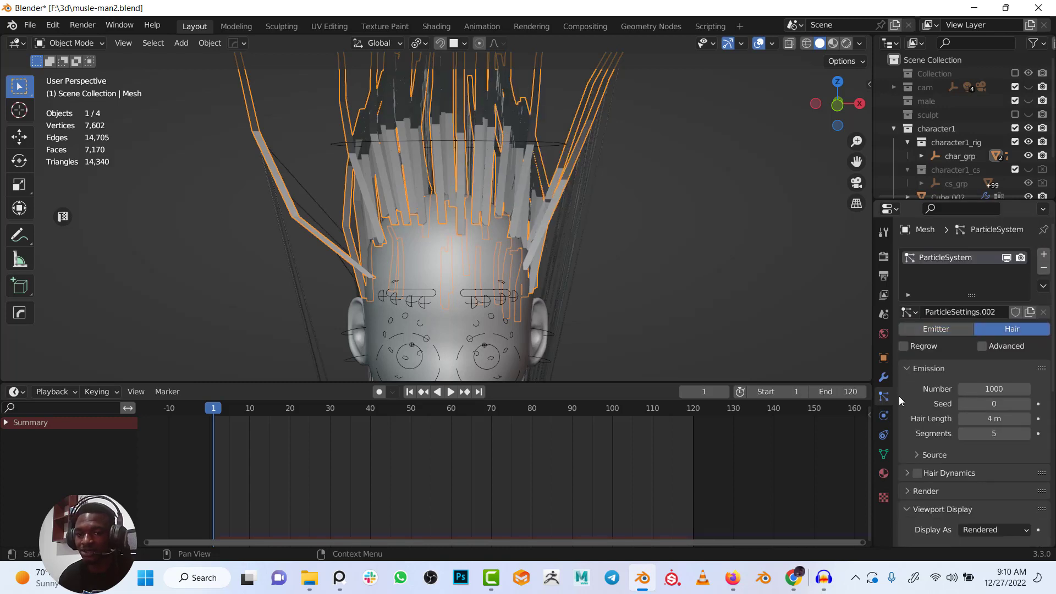
scroll(592, 282, "down", 3)
middle_click_drag(592, 283, 512, 287)
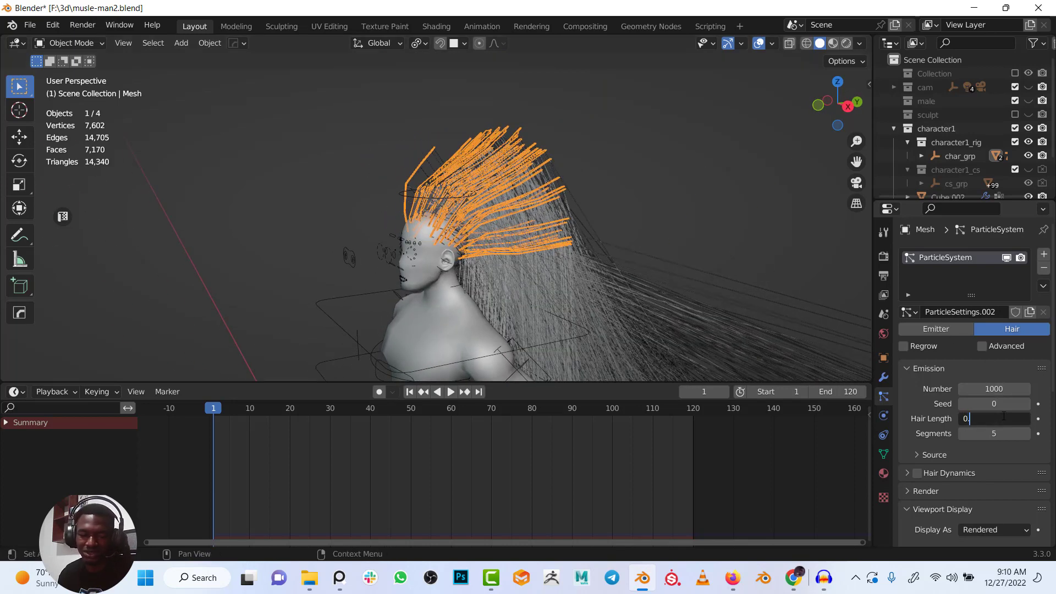
Set the Hair Length to 0.1 m, then reduce it to 0.04 m
type("1")
key("Return")
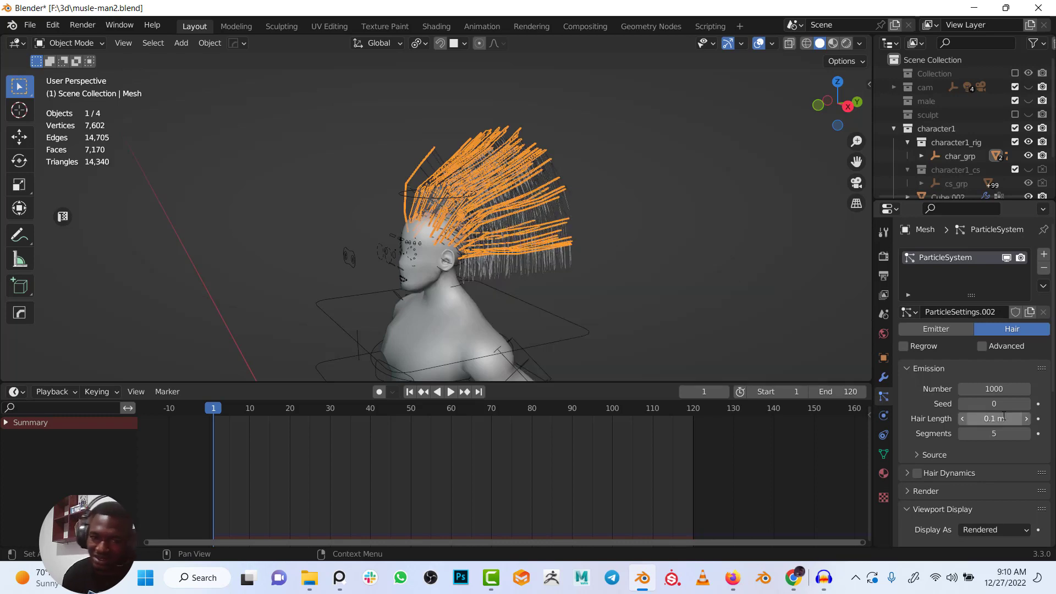
left_click(1004, 418)
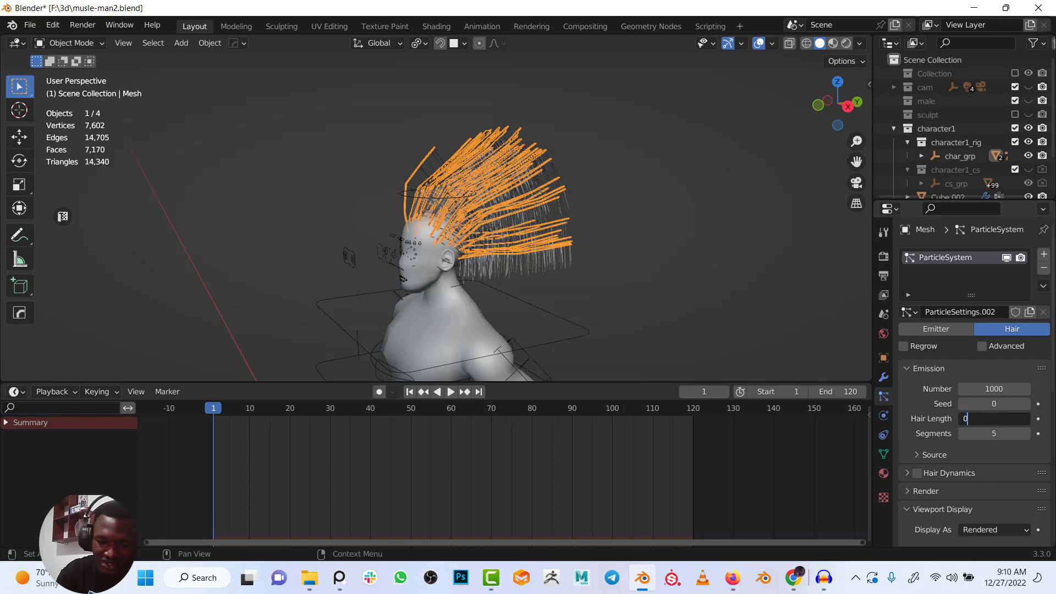
type("0.04")
key("Return")
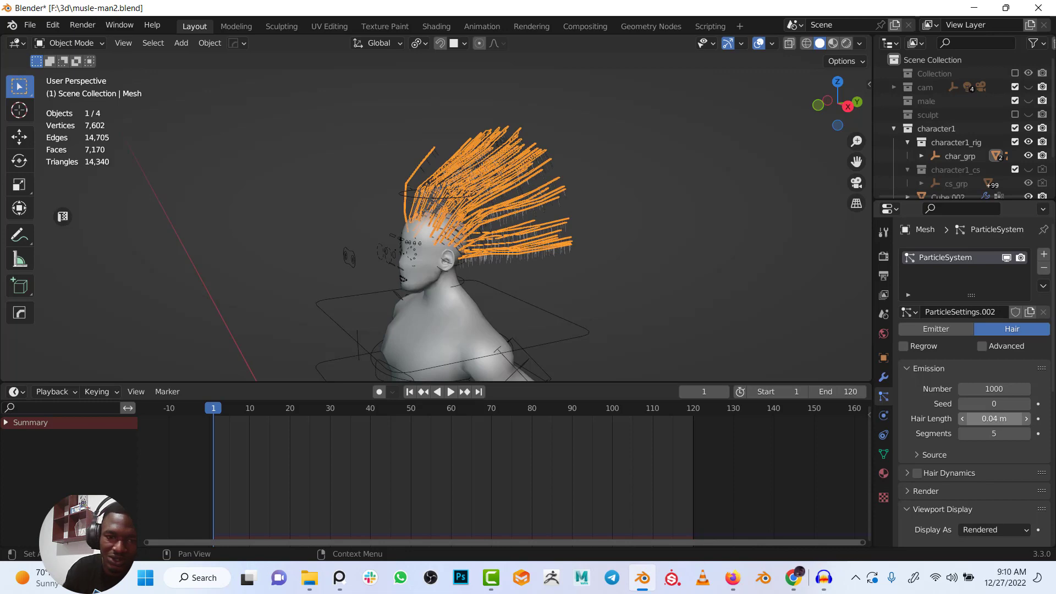
Set the Viewport Display strand steps to 7
scroll(556, 286, "up", 4)
scroll(952, 477, "down", 3)
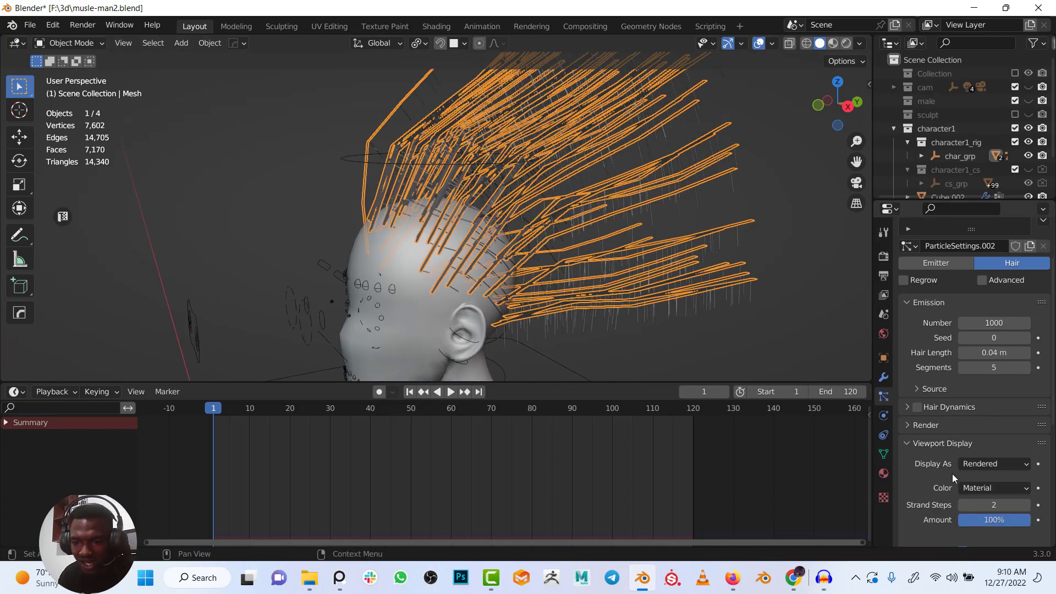
left_click(926, 443)
left_click(916, 446)
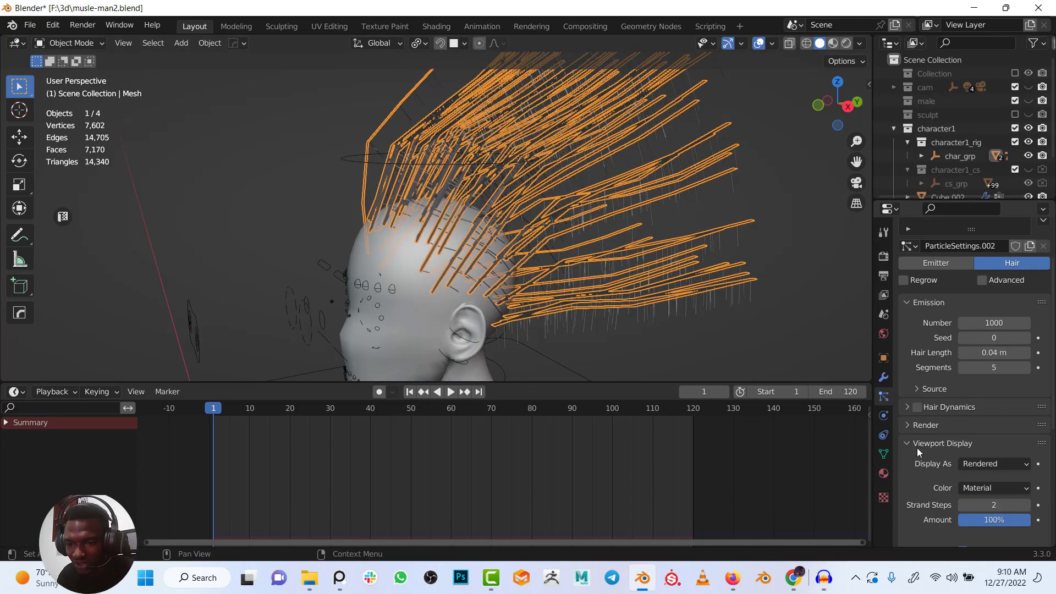
scroll(964, 539, "down", 2)
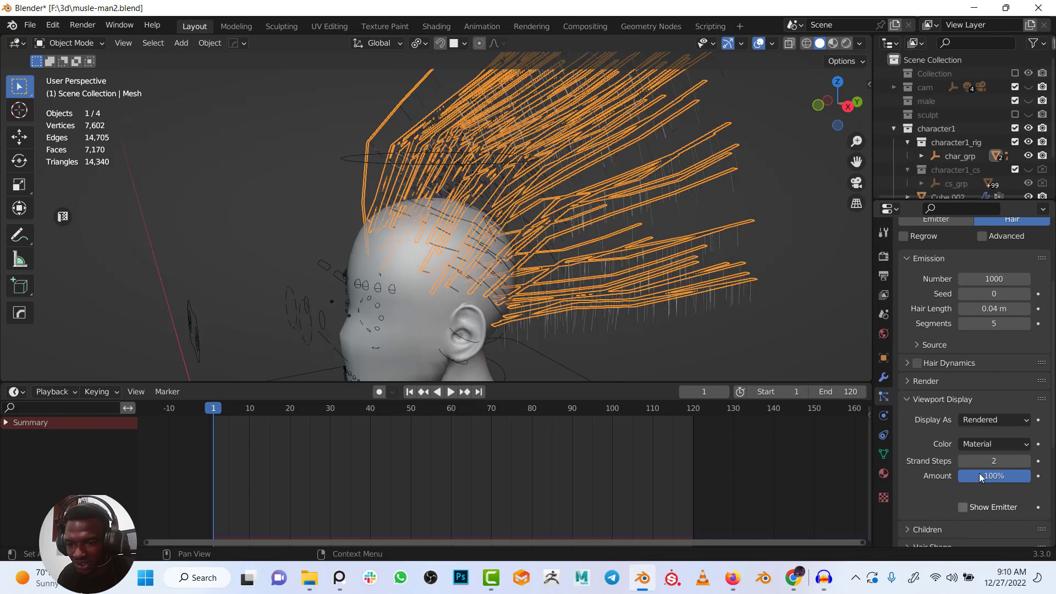
left_click(998, 462)
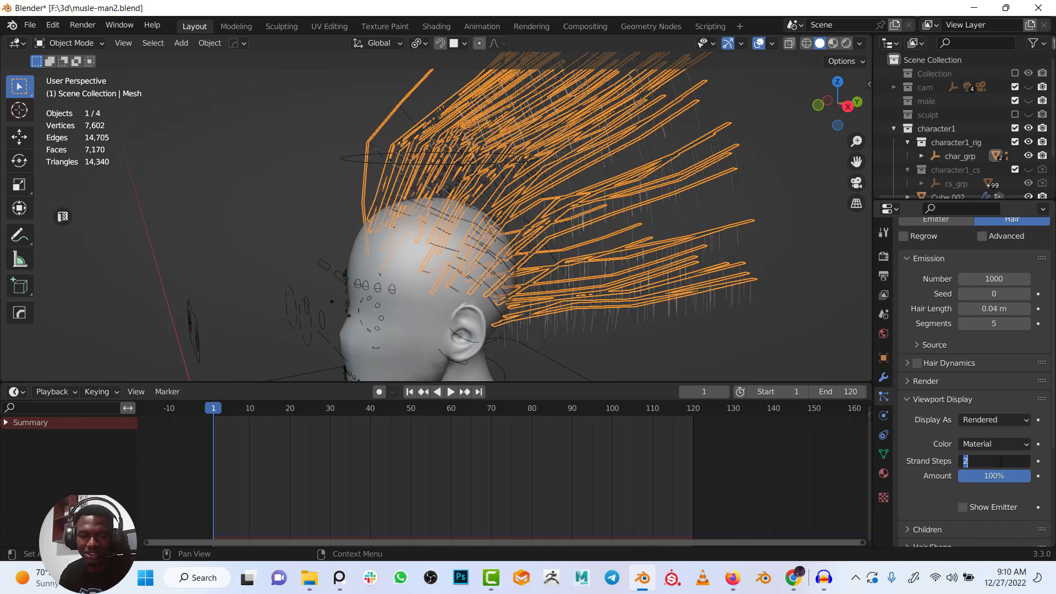
type("7")
key("Return")
left_click(913, 399)
Set render path steps to 7 and switch child hairs to Interpolated
left_click(921, 384)
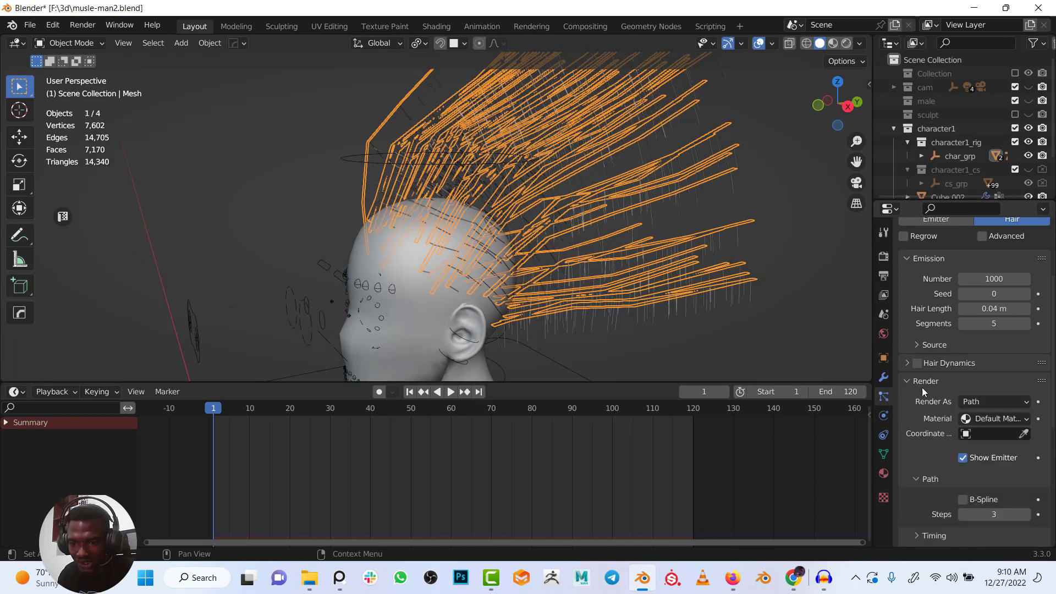
left_click(985, 514)
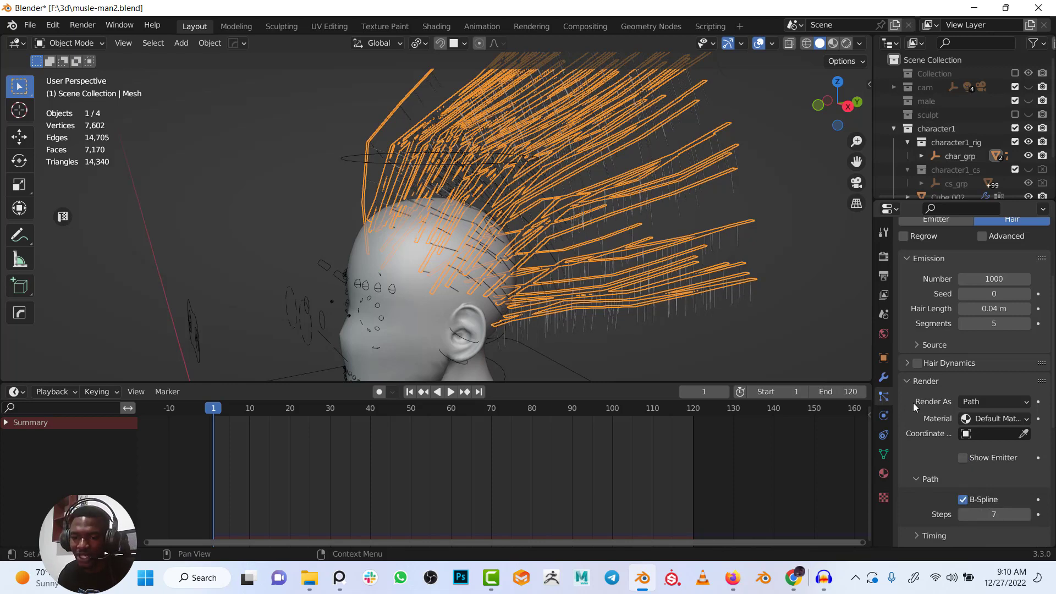
left_click(913, 381)
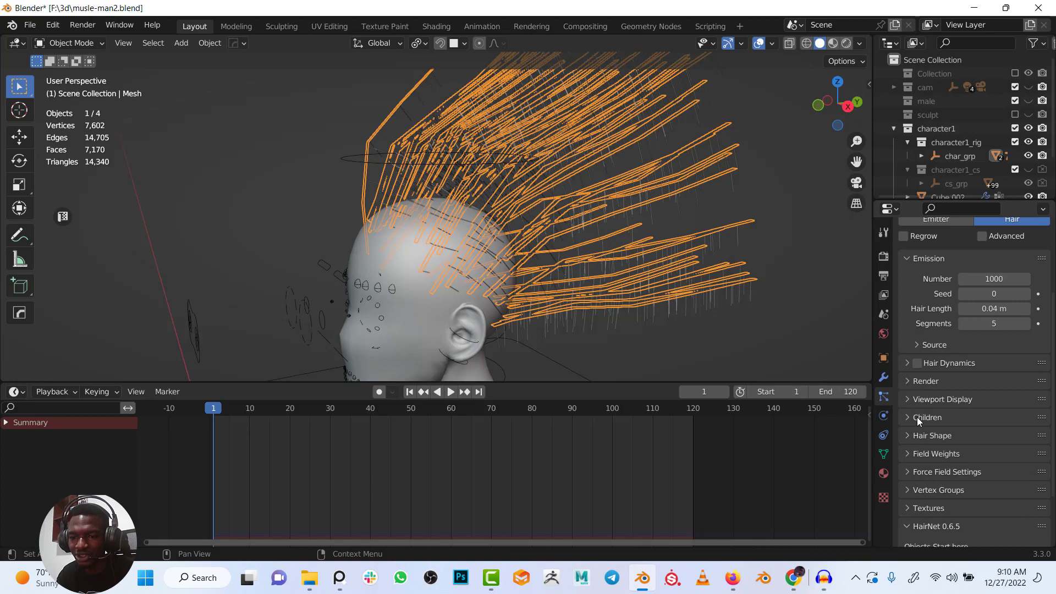
left_click(916, 415)
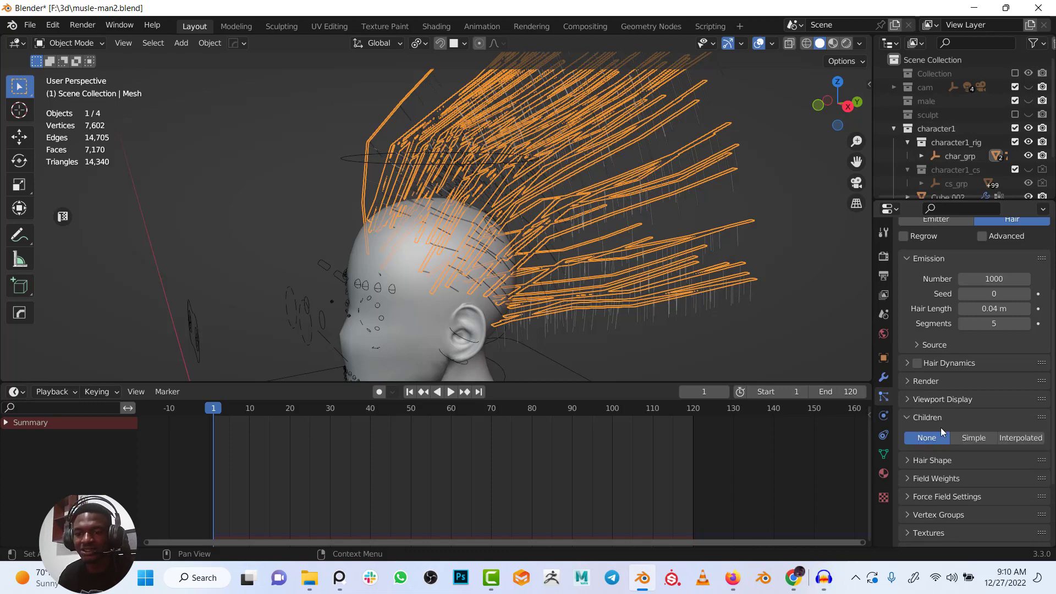
left_click(1017, 437)
mouse_move(634, 261)
middle_mouse_down()
mouse_move(546, 272)
mouse_move(651, 287)
mouse_move(526, 213)
mouse_move(629, 258)
middle_mouse_up()
Set the child hair Roughness Uniform value to 0.05 and view the fuzzy tufts from the side
key("alt+a")
scroll(550, 226, "up", 6)
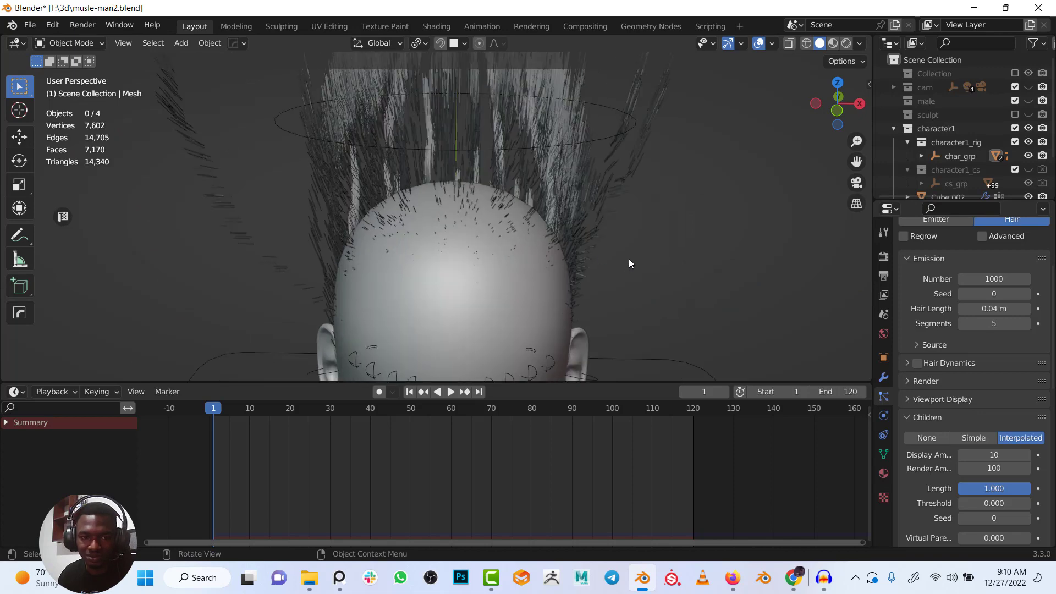
scroll(996, 457, "down", 2)
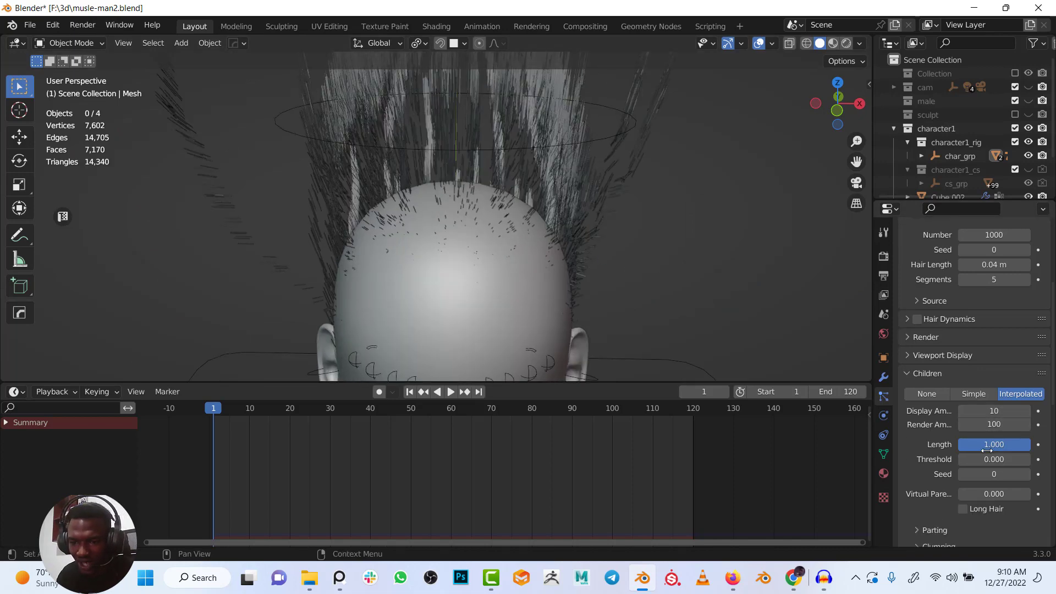
scroll(941, 438, "down", 5)
left_click(938, 438)
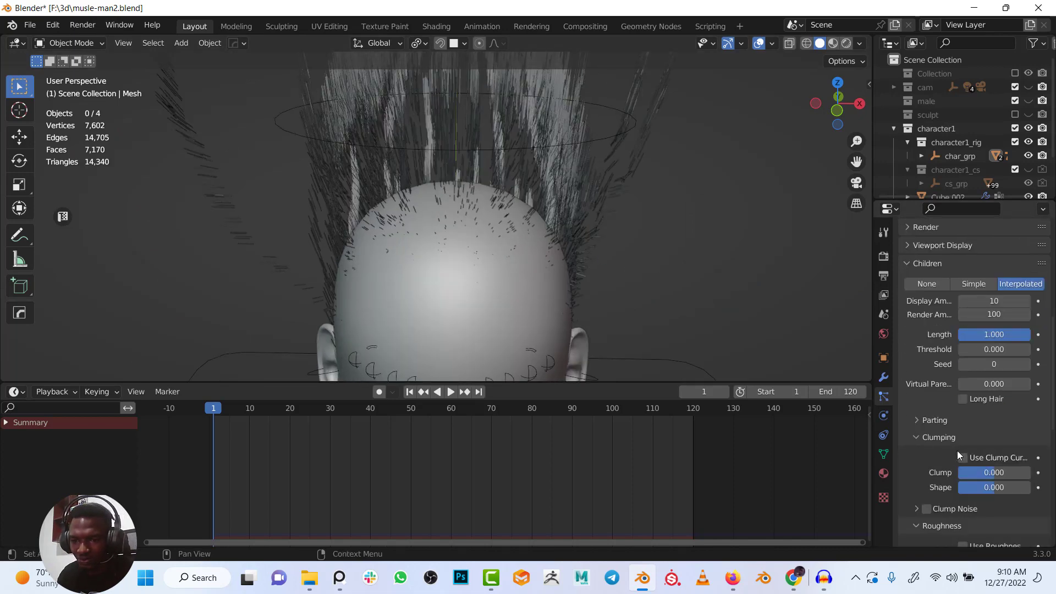
left_click(926, 438)
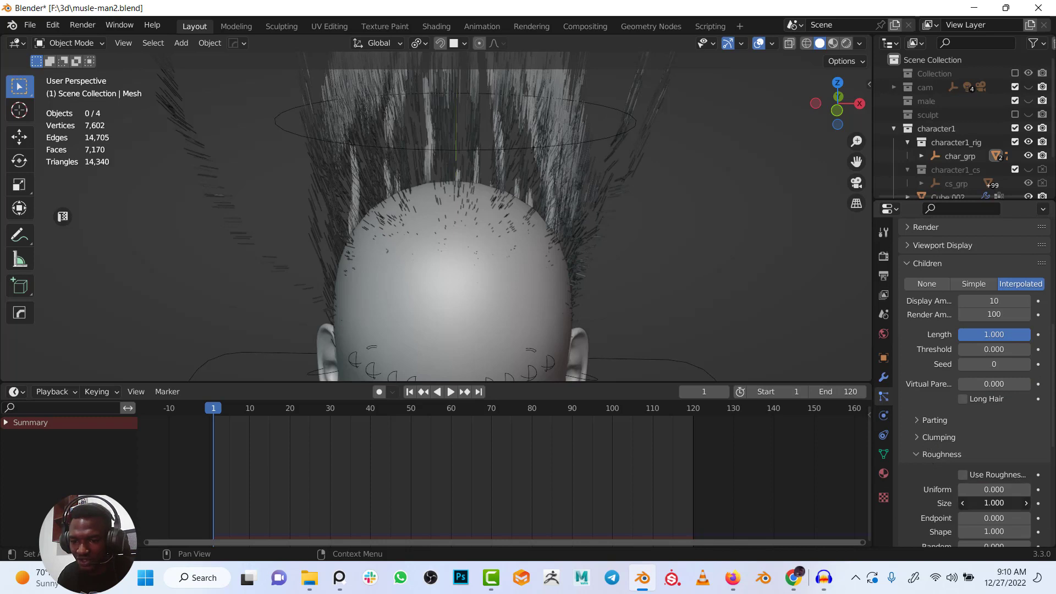
left_click(993, 488)
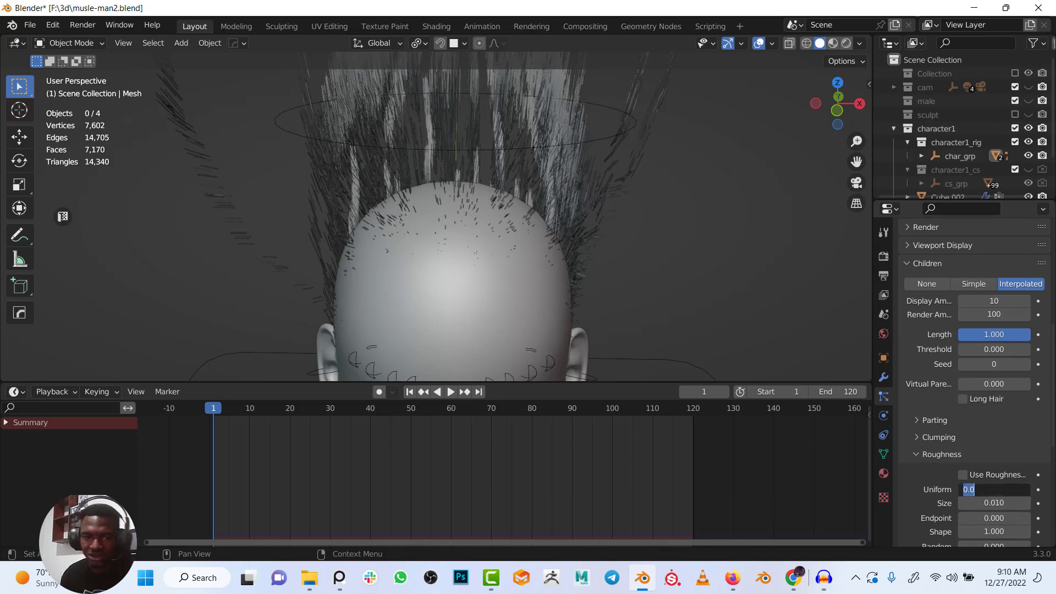
type(".0")
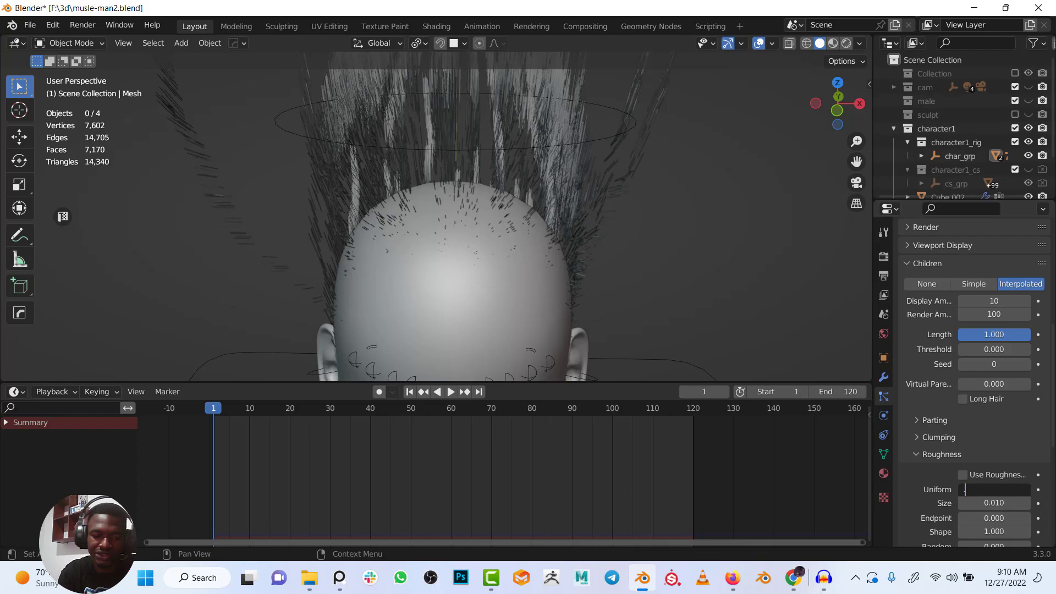
type("5")
key("Return")
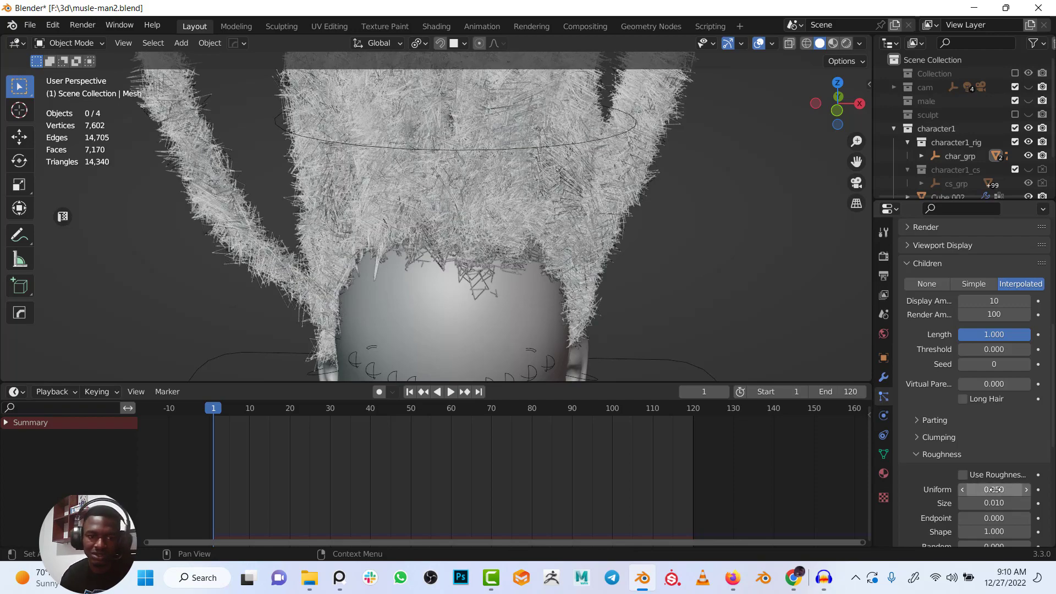
middle_click_drag(553, 281, 636, 237)
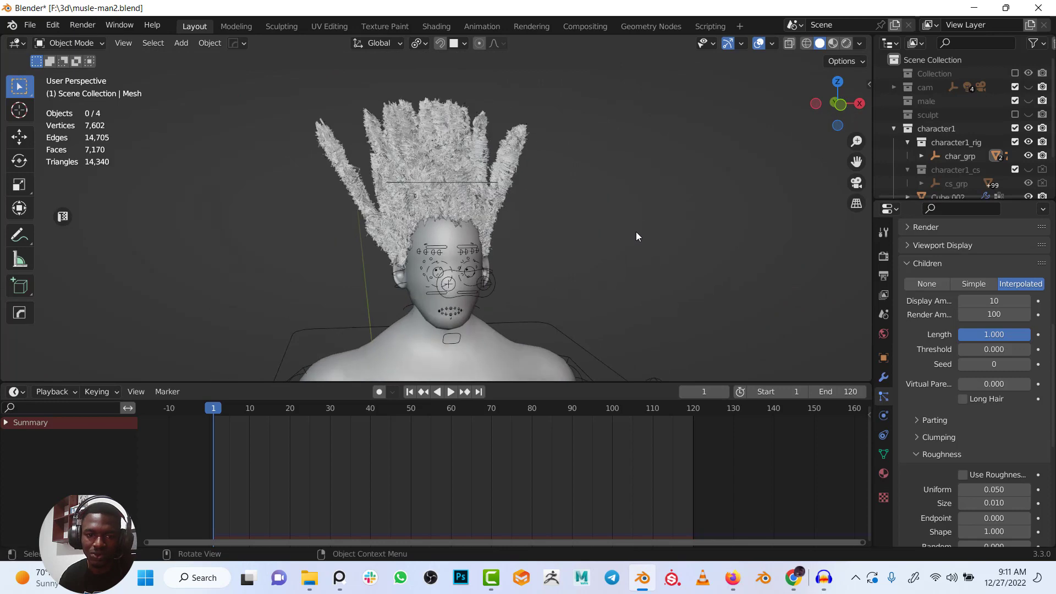
Play the animation to watch the fluffy hair, then stop at frame 1
key("space")
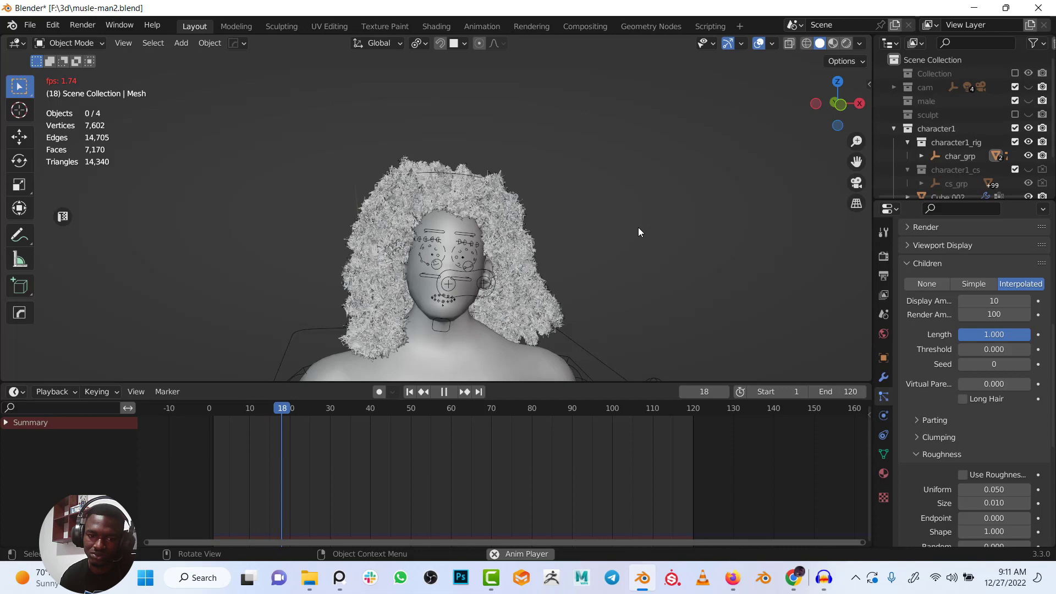
key("Escape")
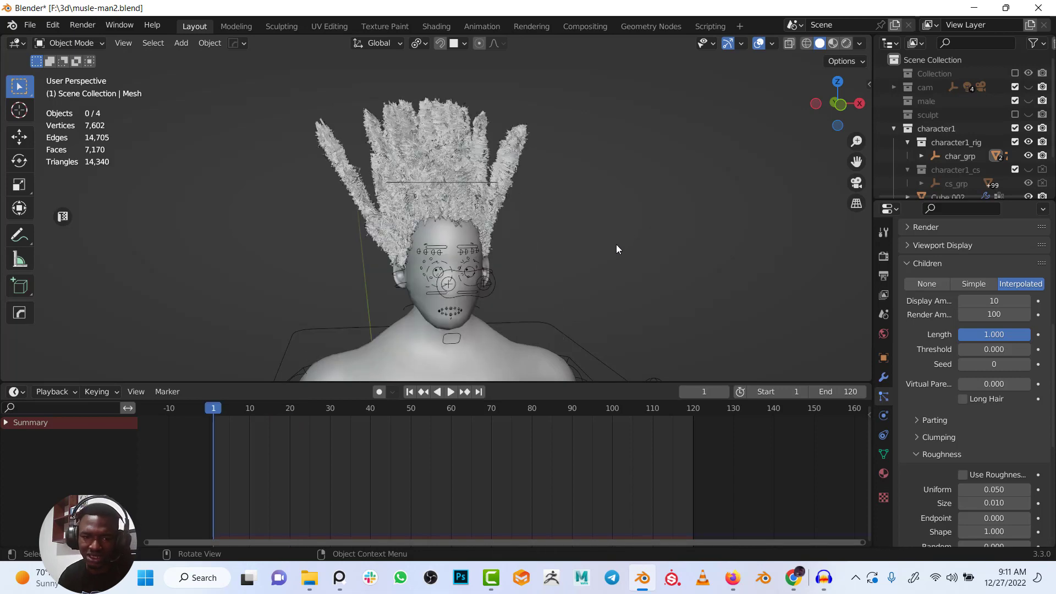
scroll(578, 239, "up", 5)
scroll(992, 466, "down", 1)
scroll(993, 467, "down", 1)
Lower the child hair Uniform roughness to 0.033 and play the animation again
left_click_drag(993, 446, 956, 446)
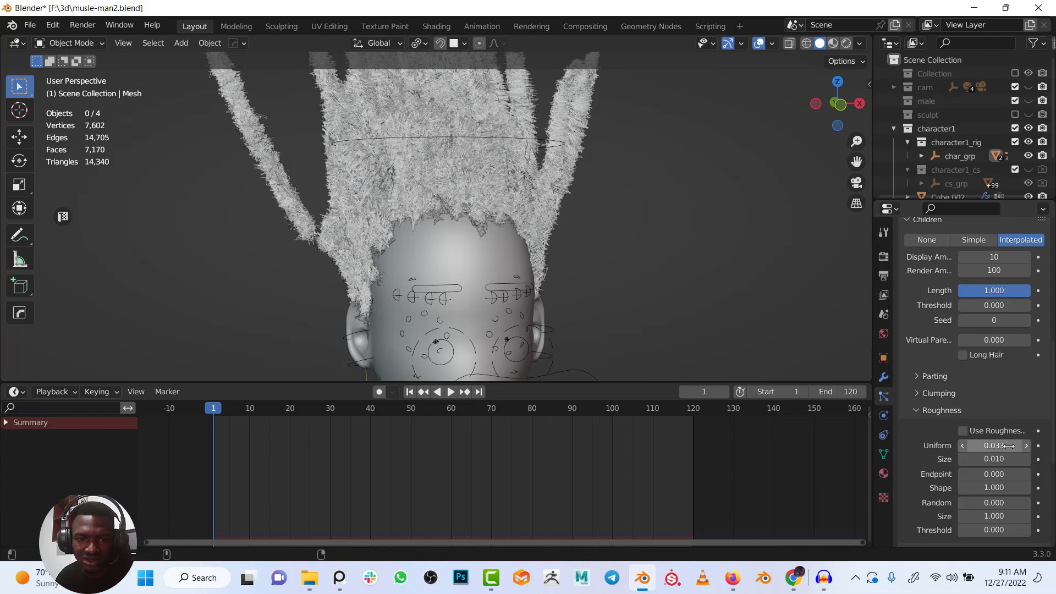
middle_click_drag(499, 248, 622, 216)
scroll(536, 214, "up", 3)
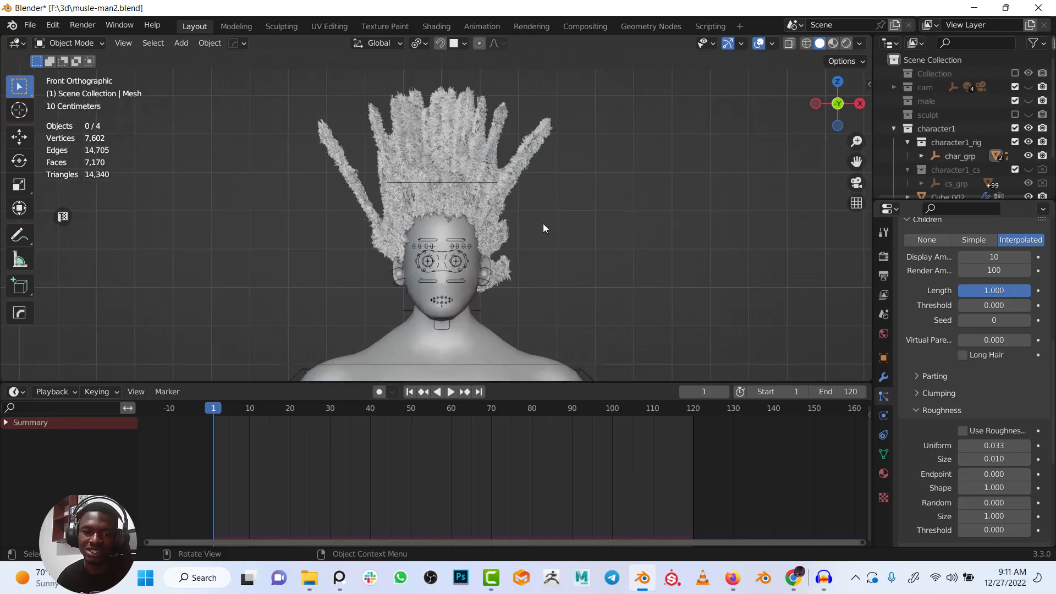
scroll(547, 242, "down", 1)
key("space")
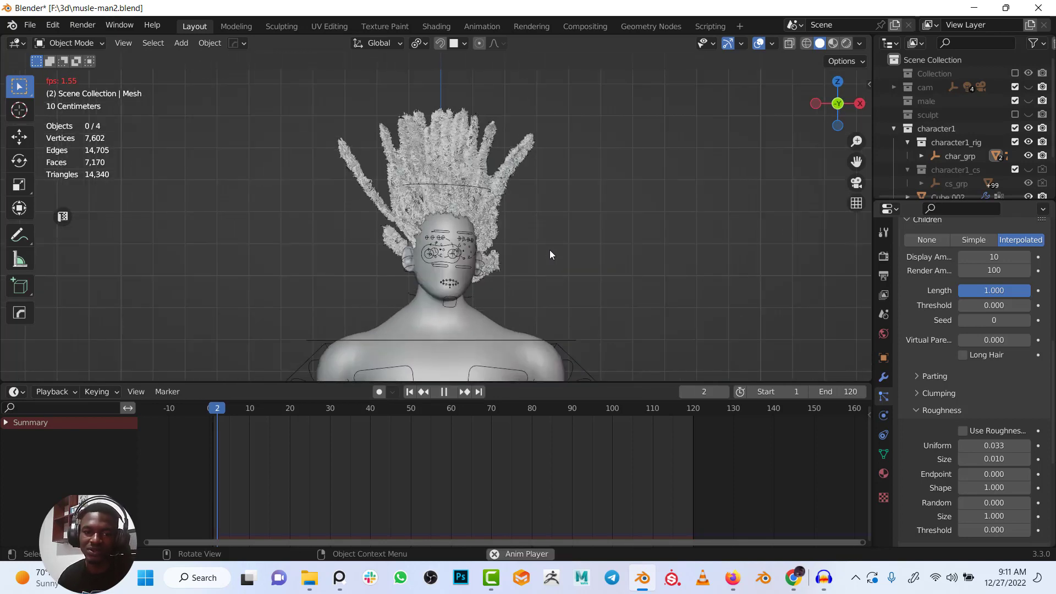